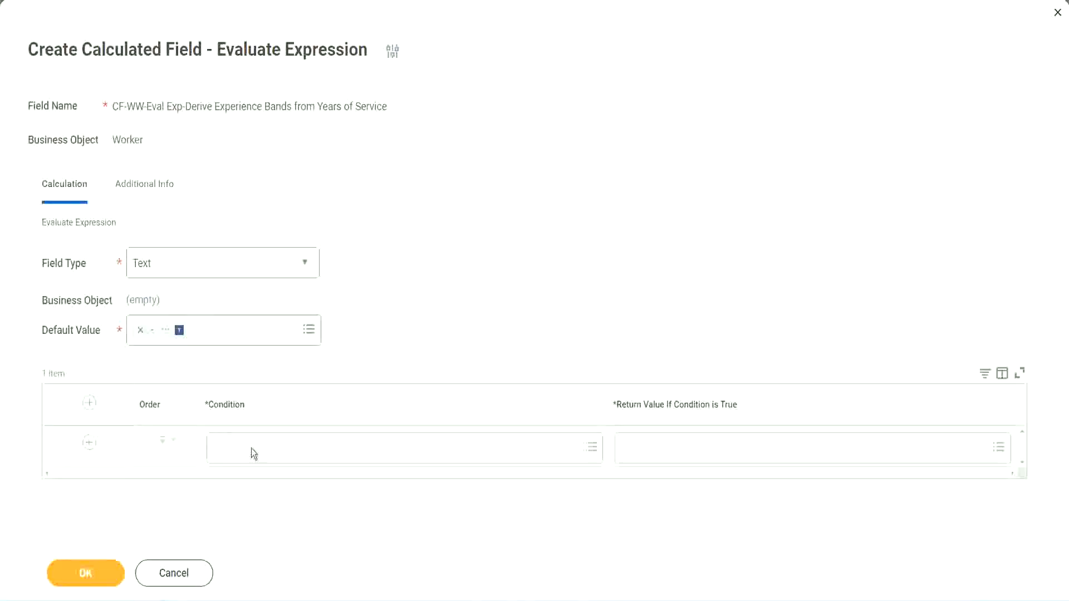
Copy Field 1's name from the Notepad++ notes and set the first condition to CF-WW-TF-Length of Service between 0 and 7 years.
left_click(253, 454)
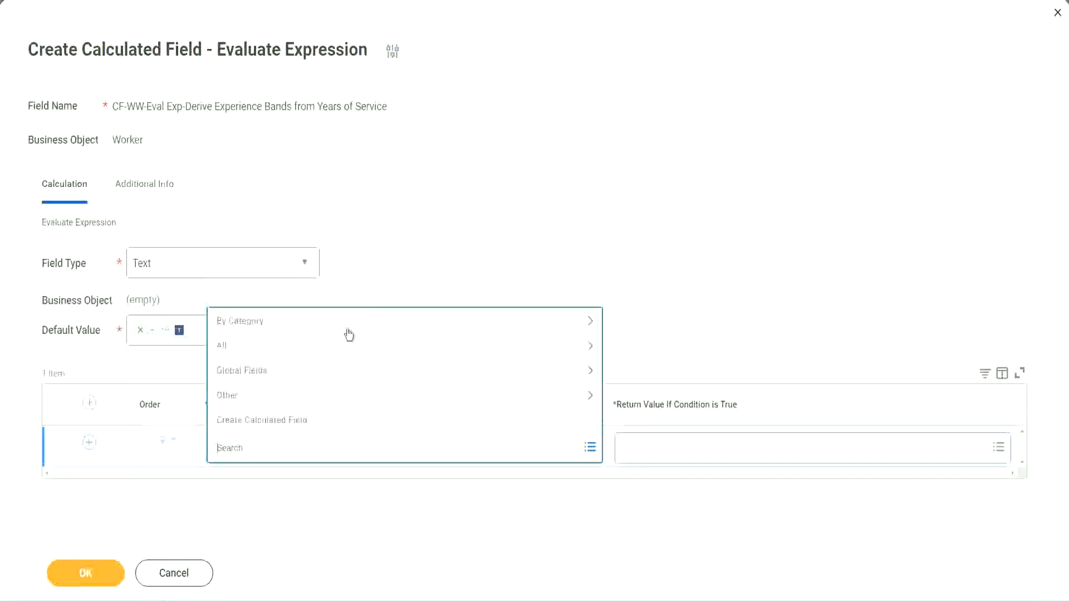
left_click(410, 253)
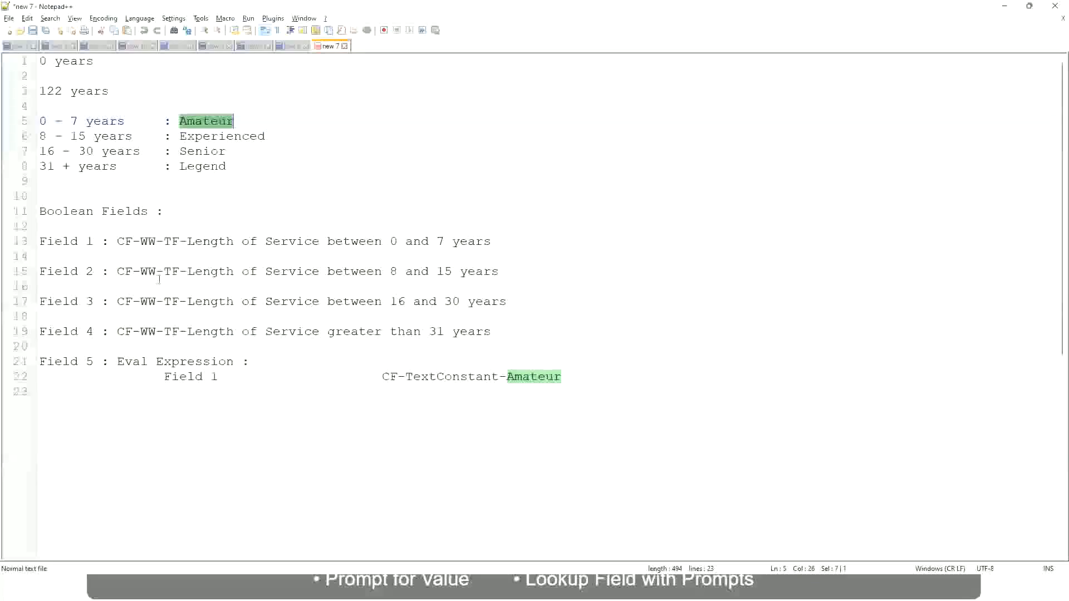
left_click_drag(118, 242, 493, 245)
key("ctrl+c")
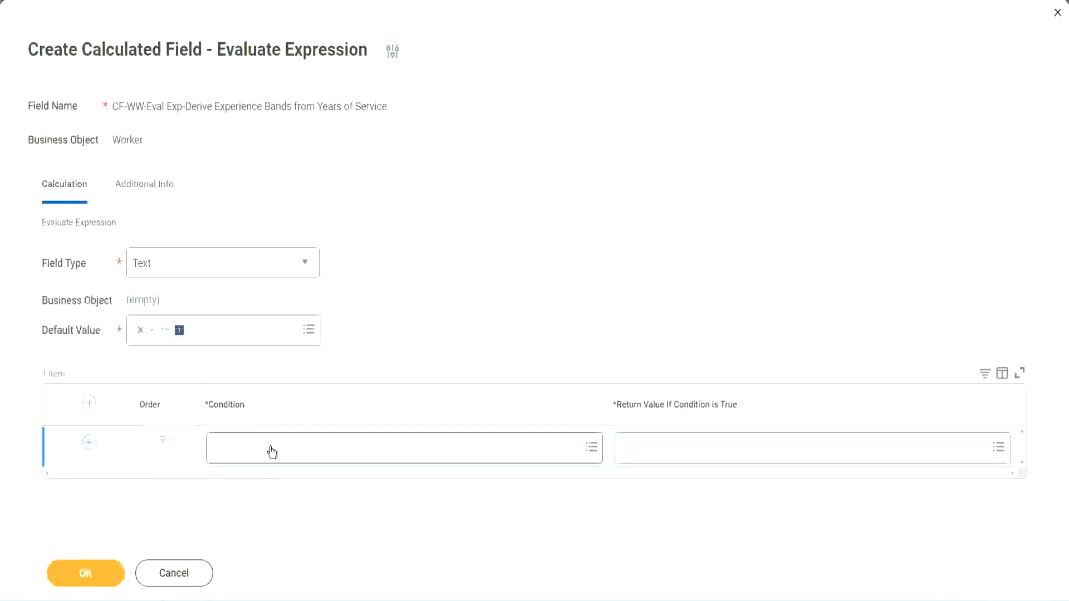
left_click(272, 452)
key("ctrl+v")
key("Return")
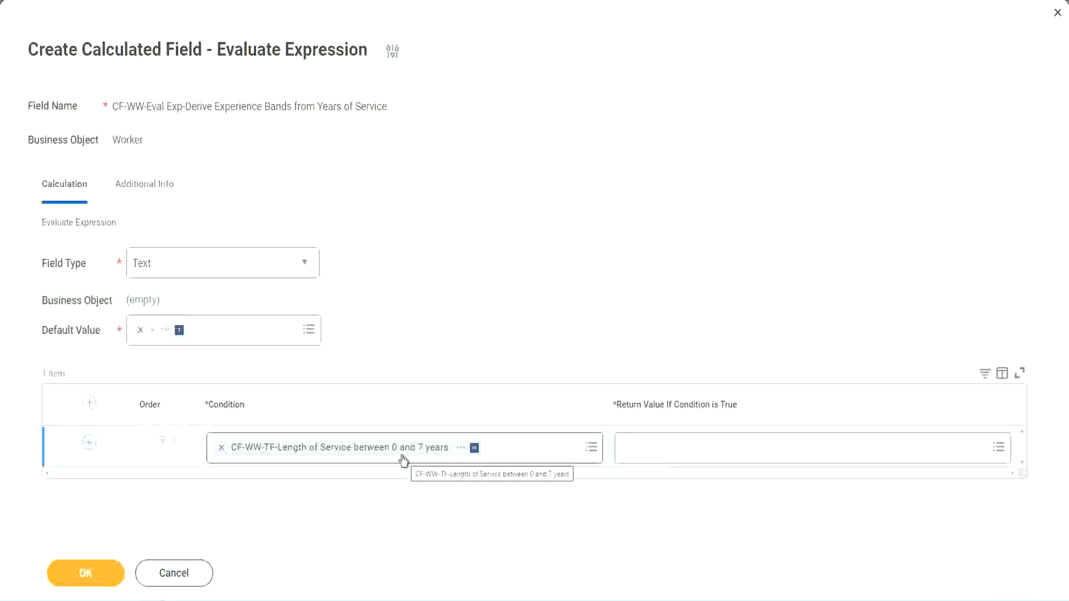
Search the first row's return value choices for an existing Amateur text constant and browse the available field options.
left_click(696, 457)
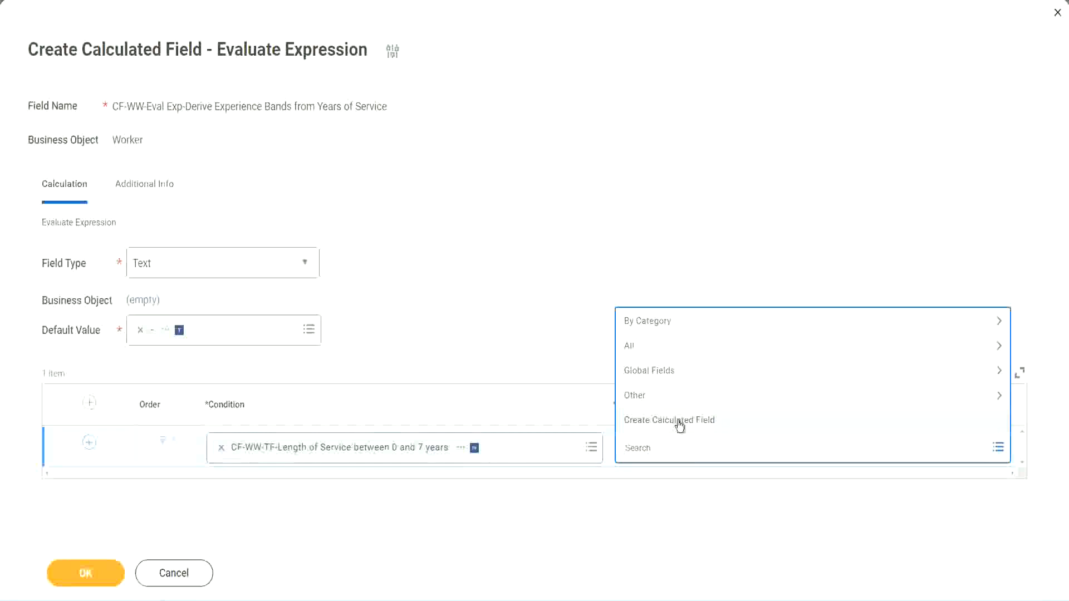
left_click(620, 277)
left_click(644, 449)
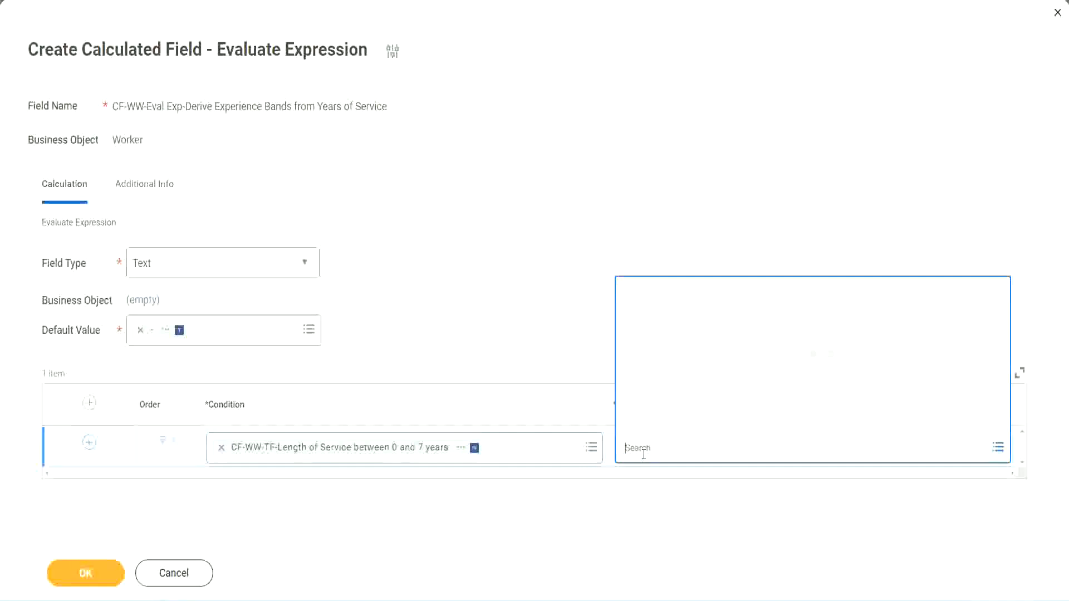
type("Amaterue")
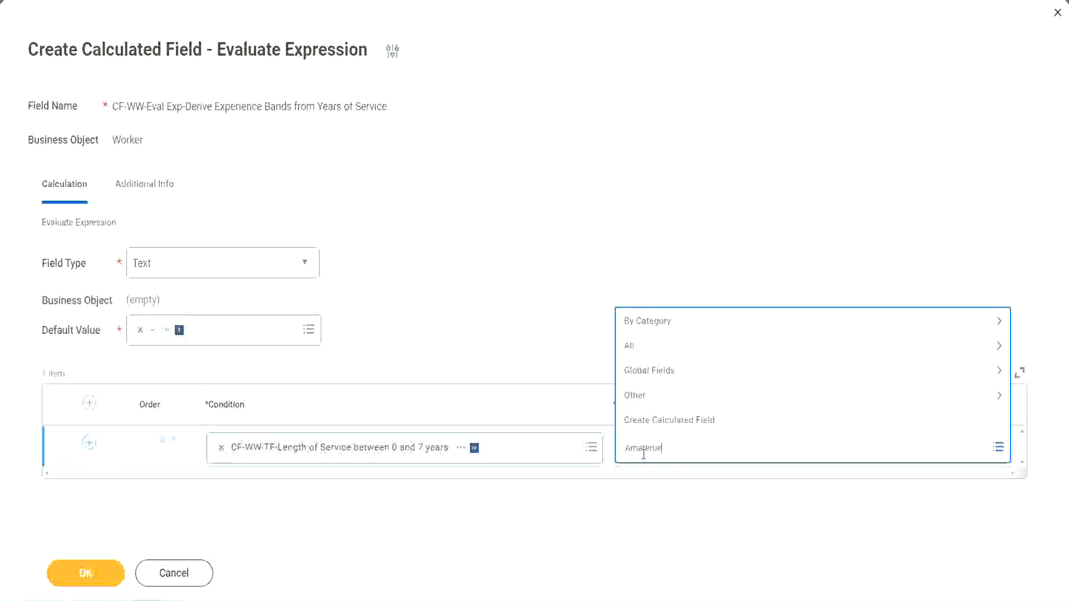
left_click(540, 323)
left_click(673, 451)
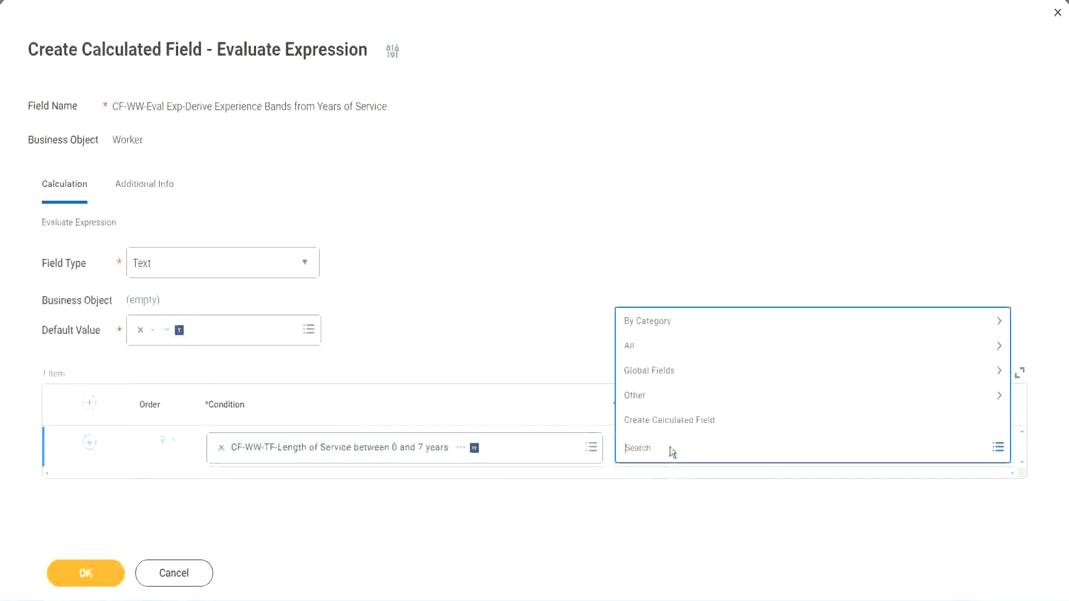
left_click(539, 324)
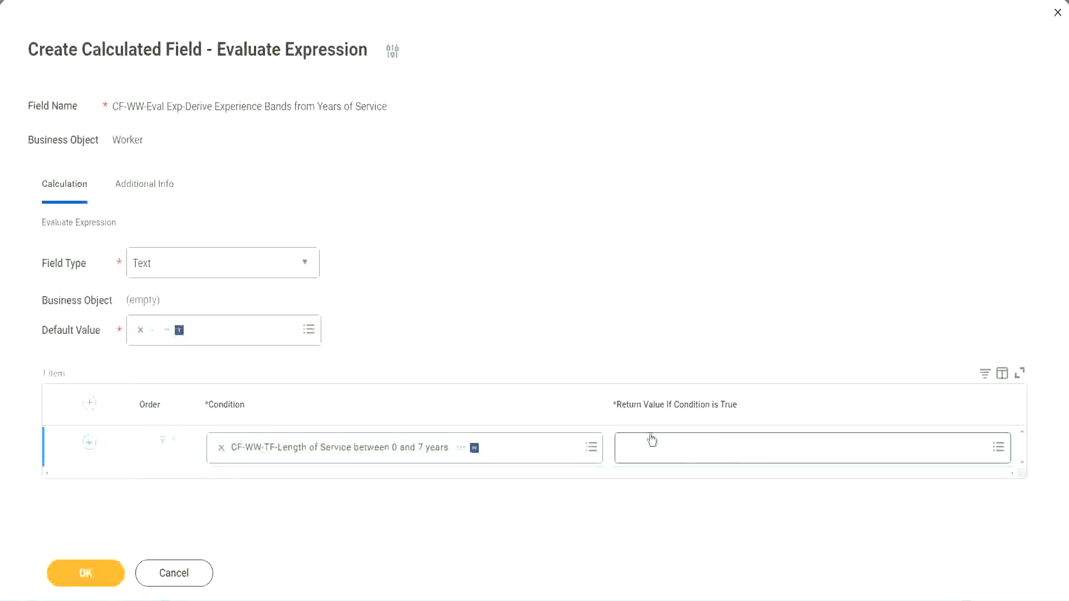
Start a new calculated field for the first return value, name it CF-WW-TC-Amateur, and open its business object choice.
left_click(693, 447)
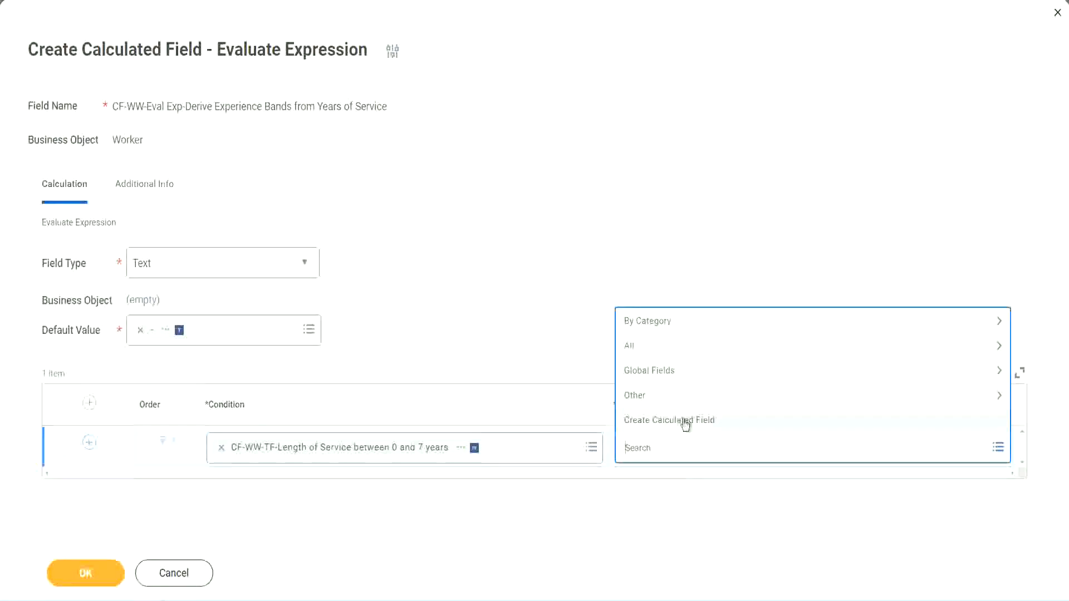
left_click(685, 424)
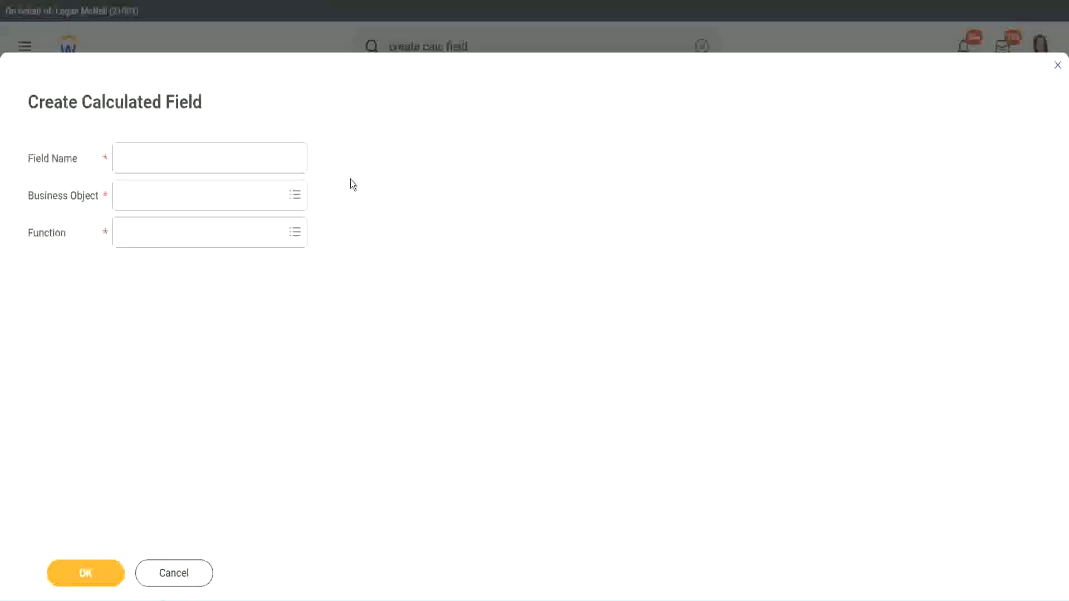
left_click(132, 159)
type("C")
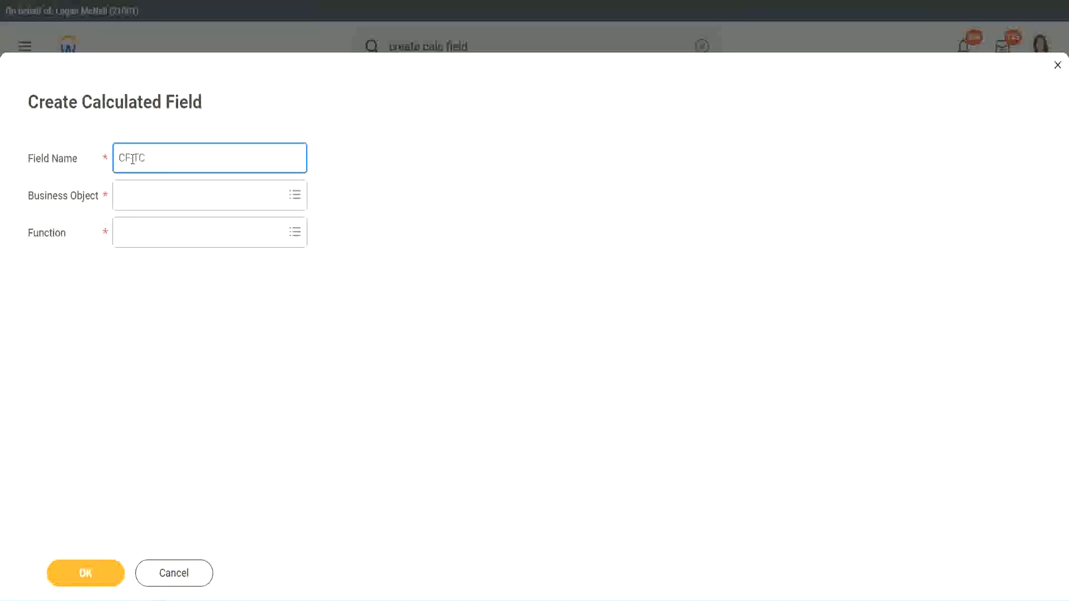
type("F_TC-Amateur")
left_click(134, 158)
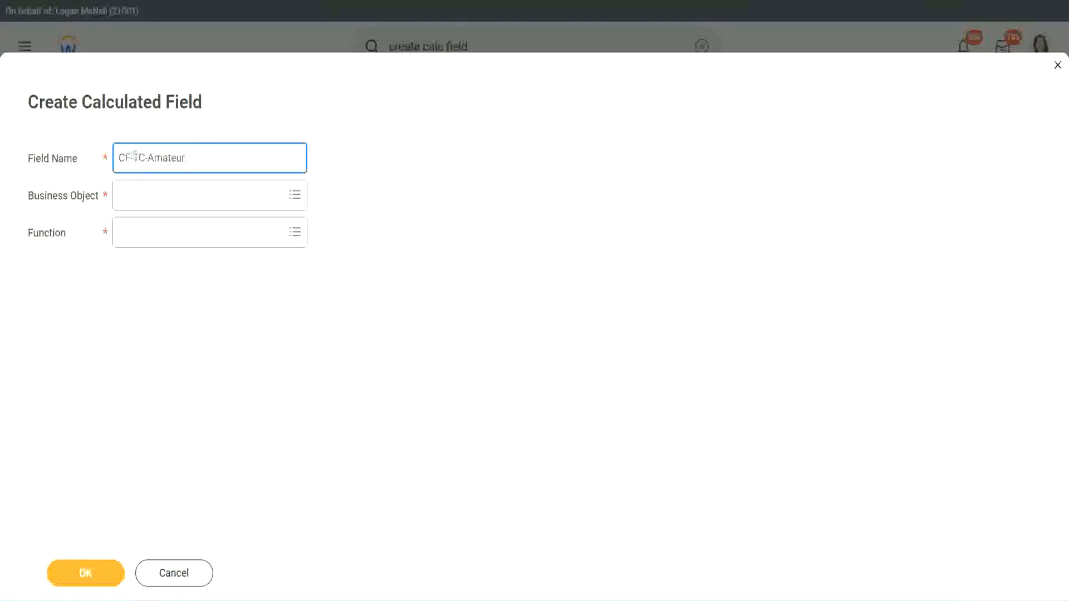
type("WW")
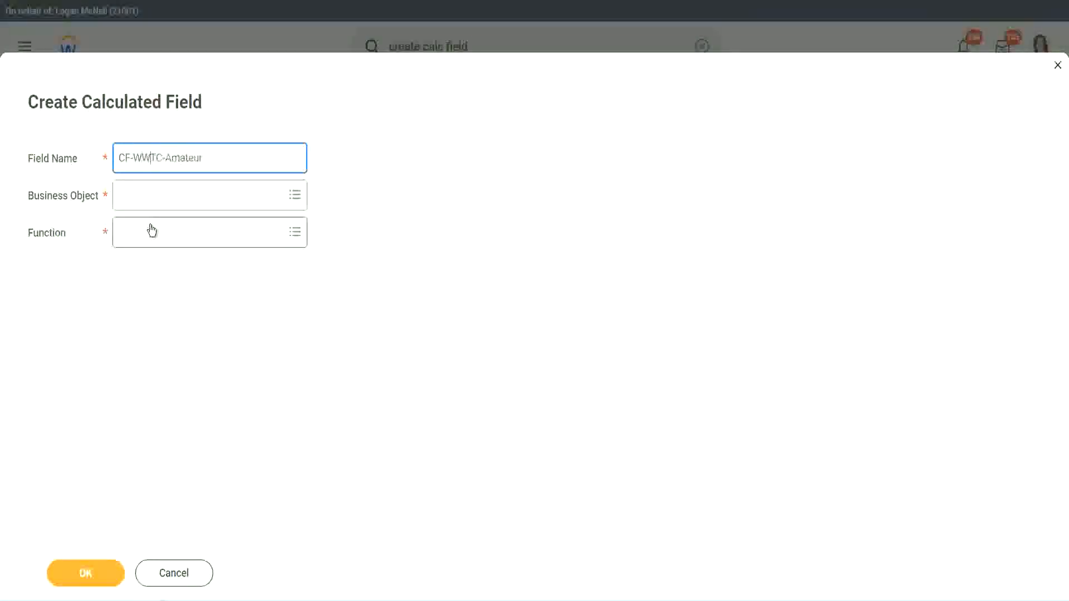
left_click(151, 196)
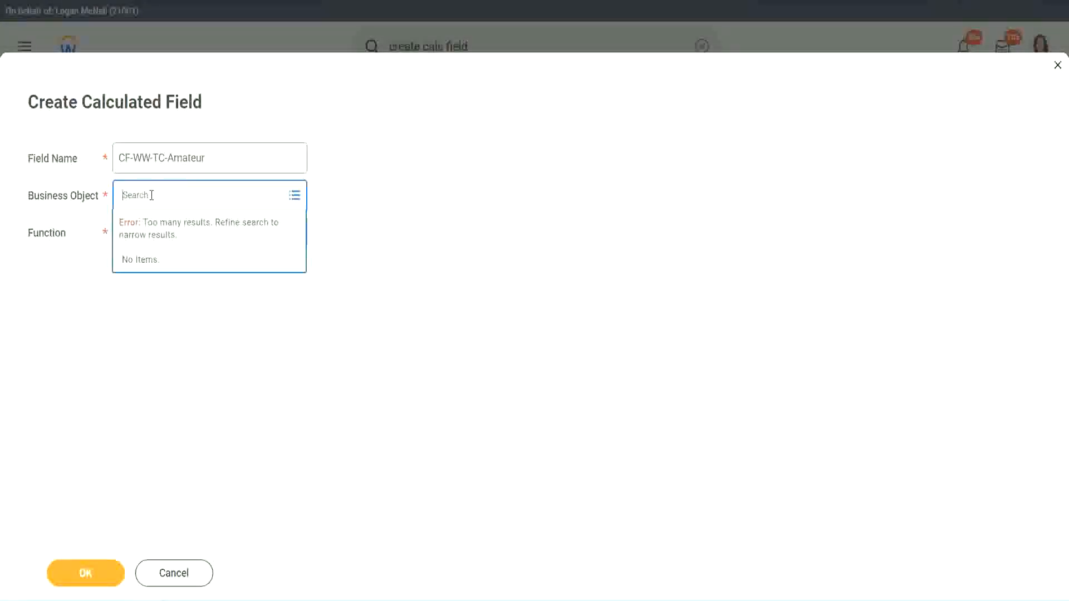
type("worker")
key("BackSpace")
key("BackSpace")
key("BackSpace")
key("BackSpace")
key("BackSpace")
key("BackSpace")
Set the business object of the new calculated field to Global.
type("global")
key("Return")
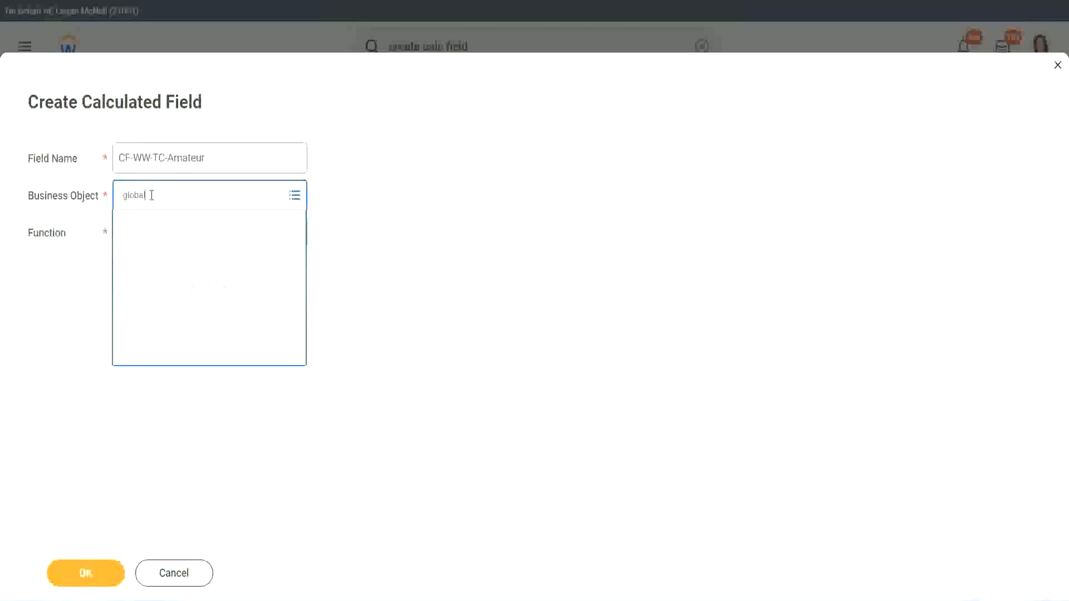
left_click(167, 259)
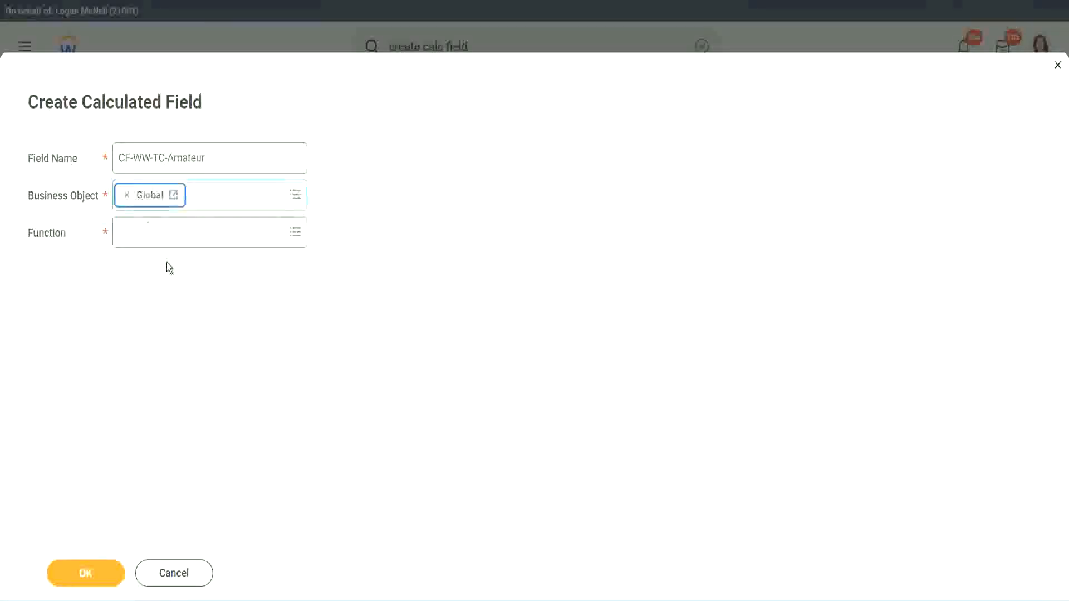
Copy the word Amateur from the new calculated field's name.
triple_click(246, 160)
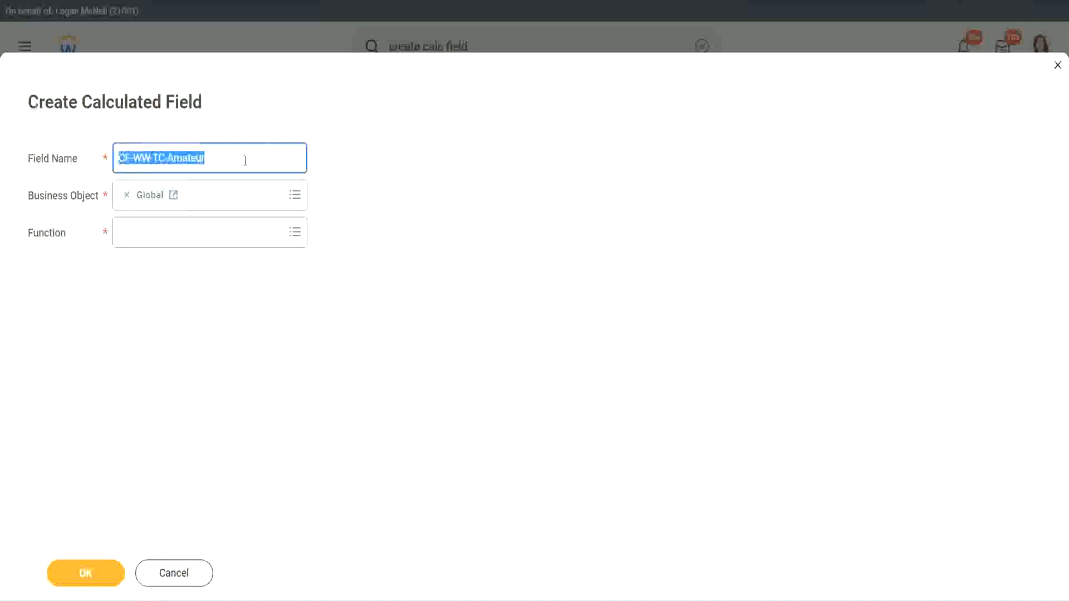
left_click(245, 161)
double_click(210, 157)
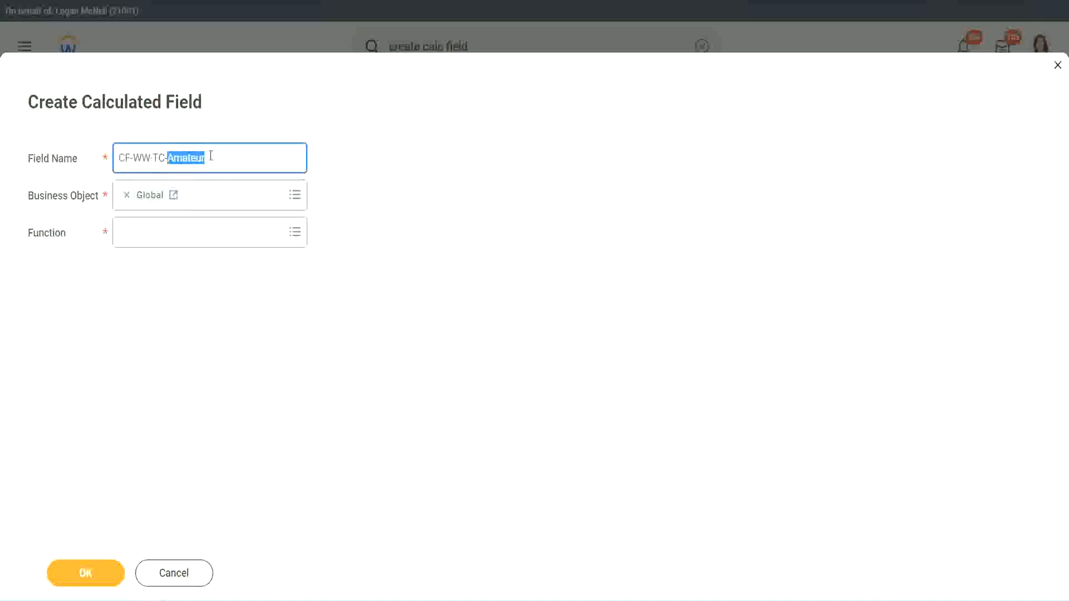
left_click(221, 156)
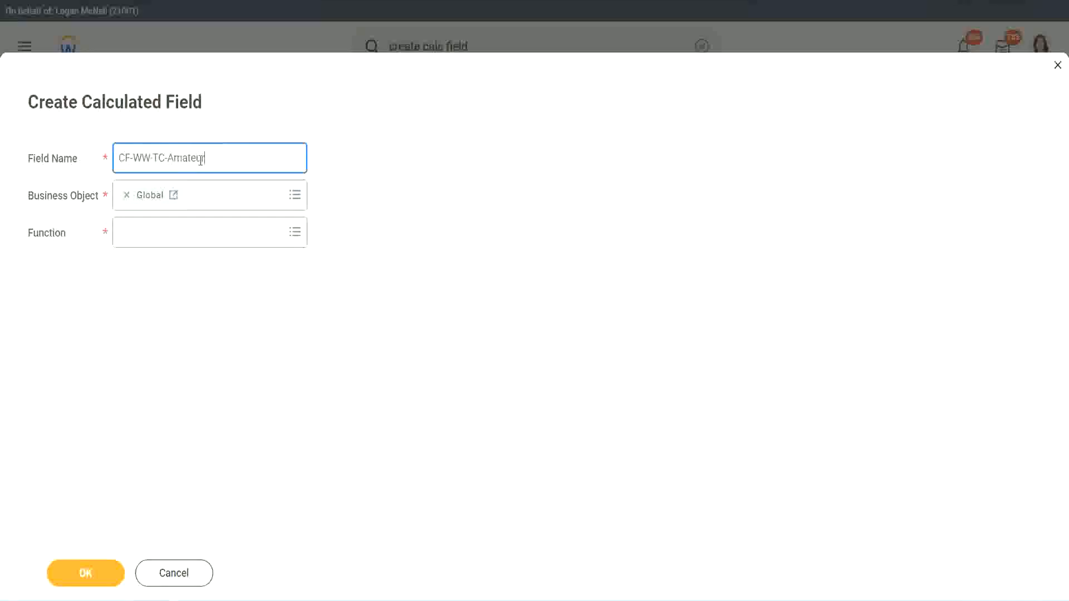
double_click(199, 160)
key("ctrl+c")
Choose Text Constant as the new field's function and continue to its calculation settings.
left_click(147, 233)
type("text const")
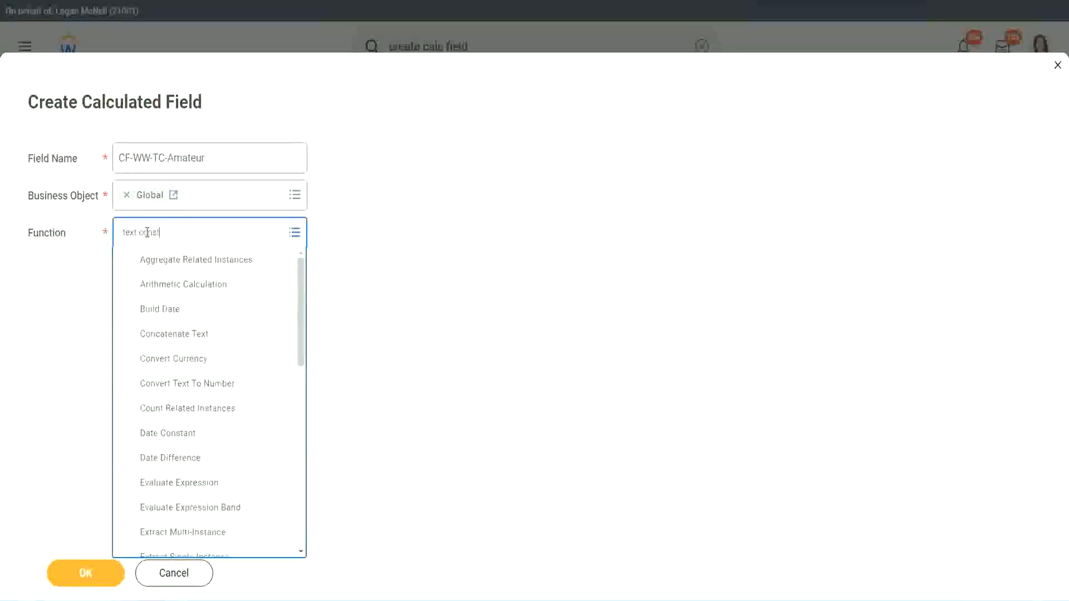
key("Return")
left_click(87, 579)
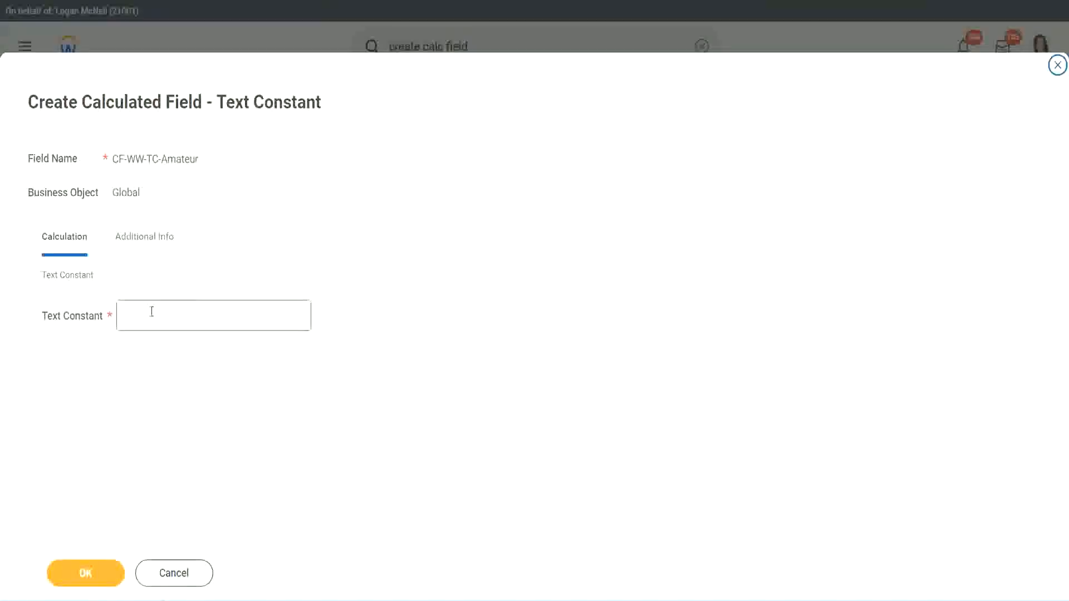
Set the text constant to Amateur and save the field as the first condition's return value.
left_click(174, 315)
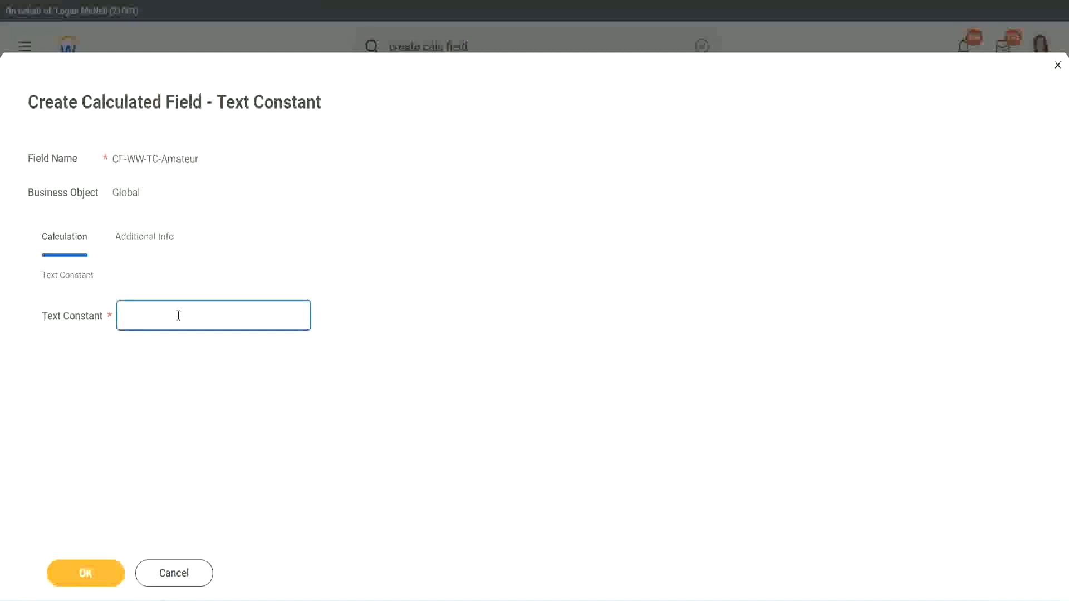
key("ctrl+v")
left_click(84, 573)
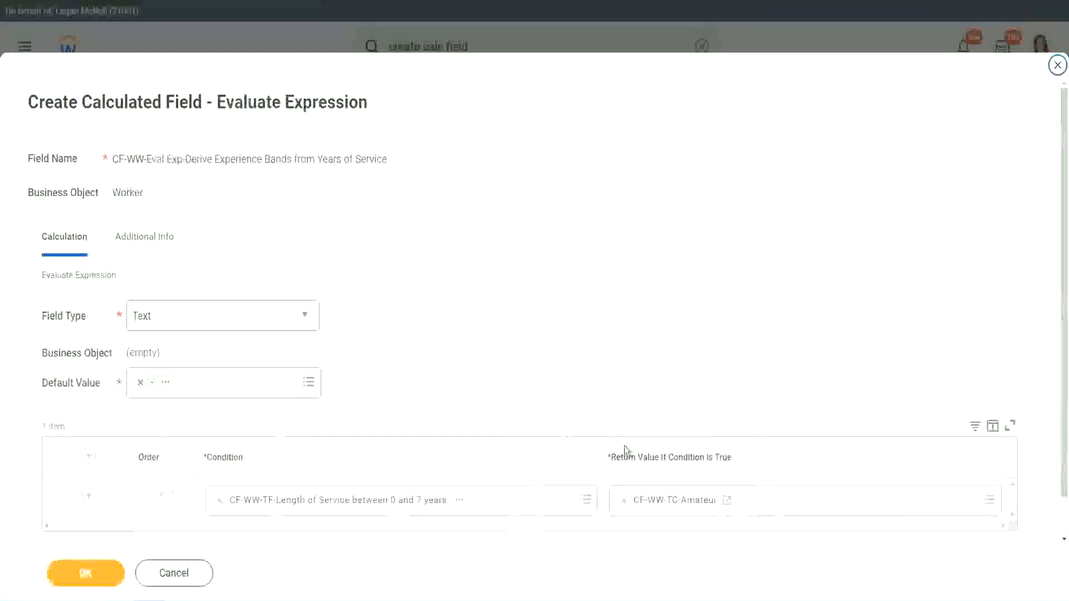
Copy the text of the CF-WW-TC-Amateur return value and add three more condition rows to the expression.
right_click(664, 505)
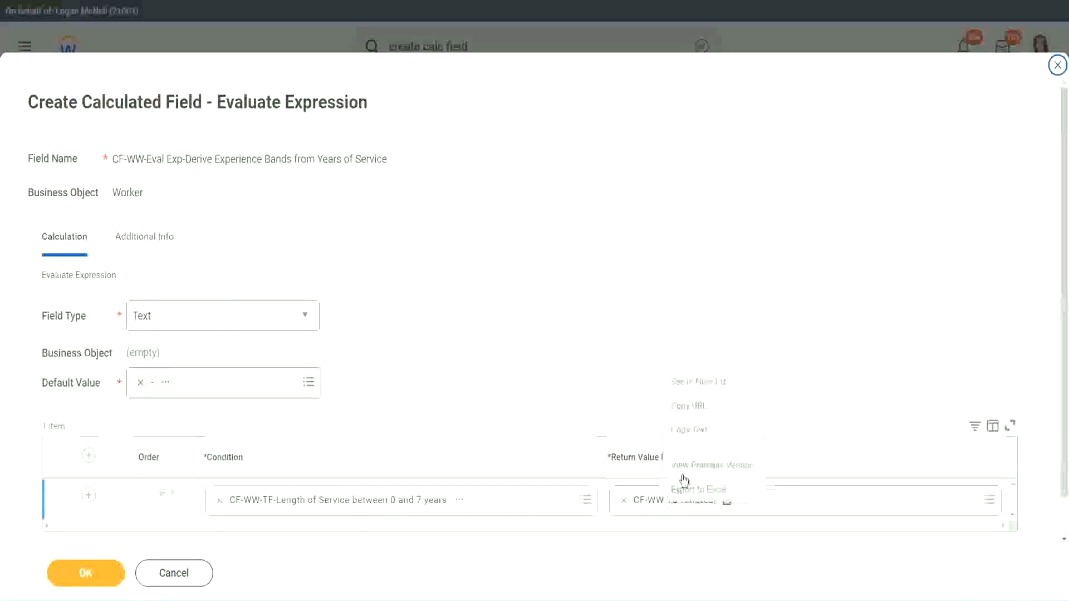
left_click(700, 433)
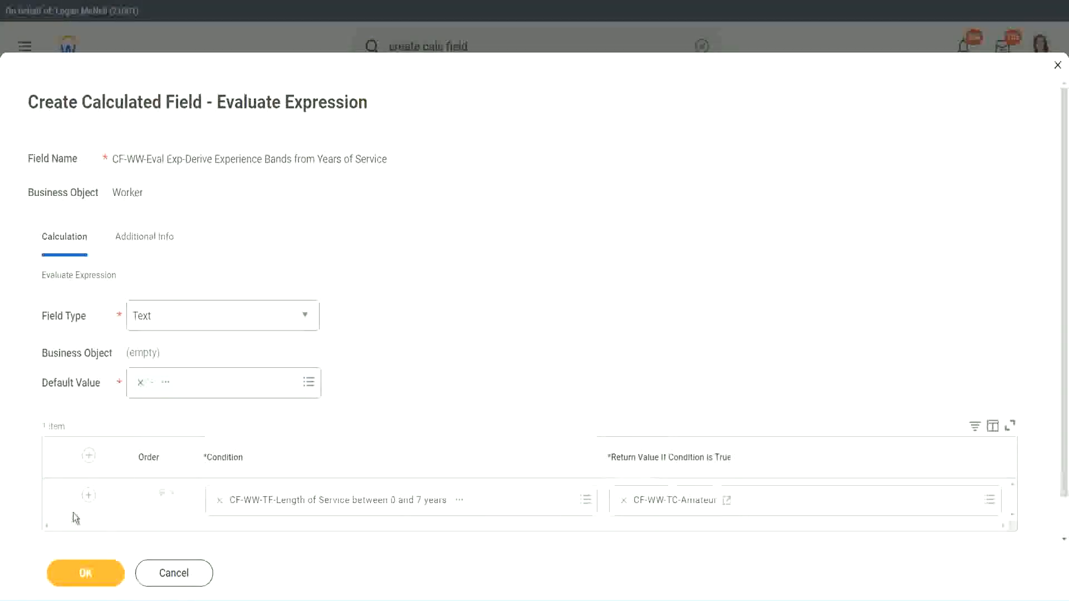
left_click(88, 499)
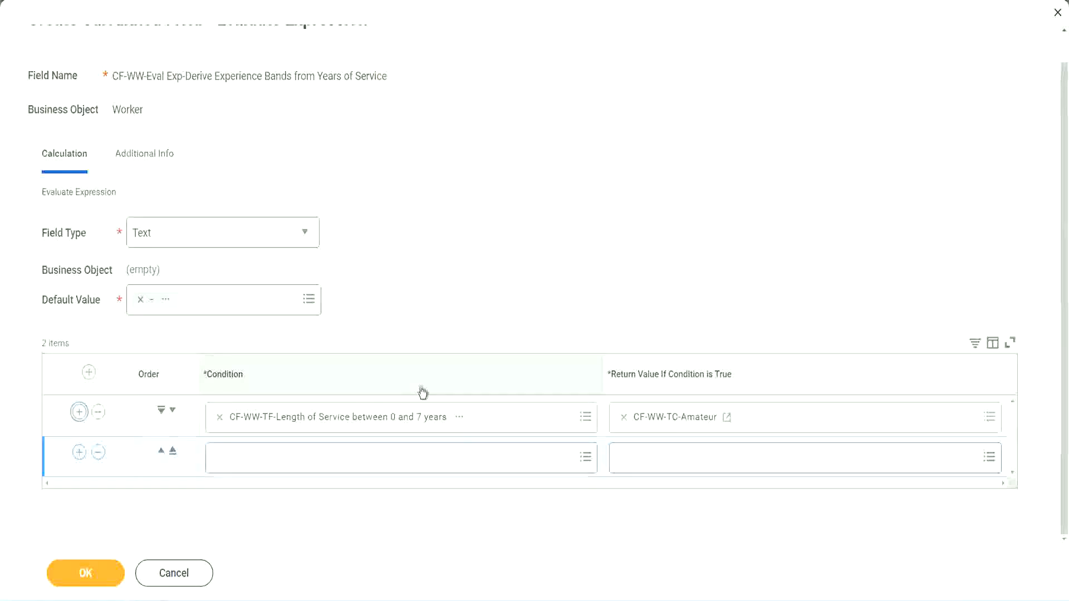
left_click(79, 453)
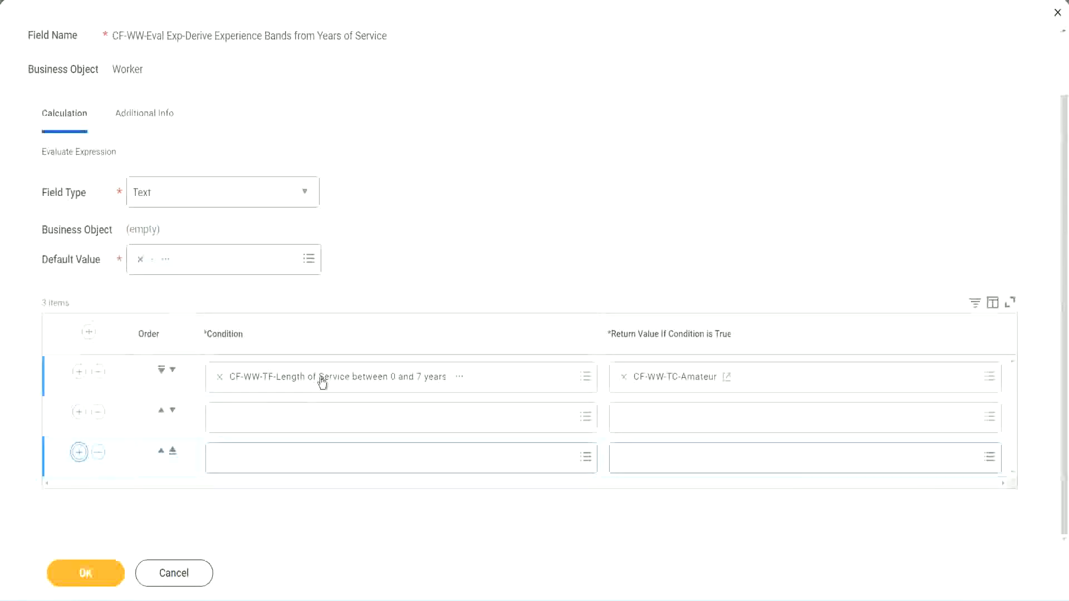
Set the second row's condition to CF-WW-TF-Length of Service between 8 and 15 years.
left_click(263, 421)
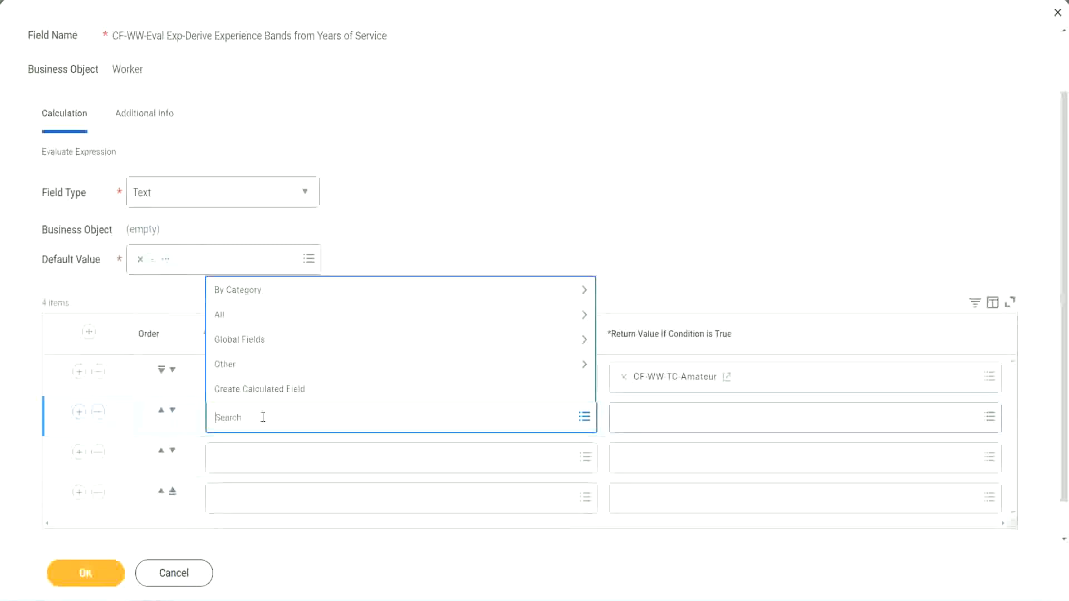
type("cf-ww-tf")
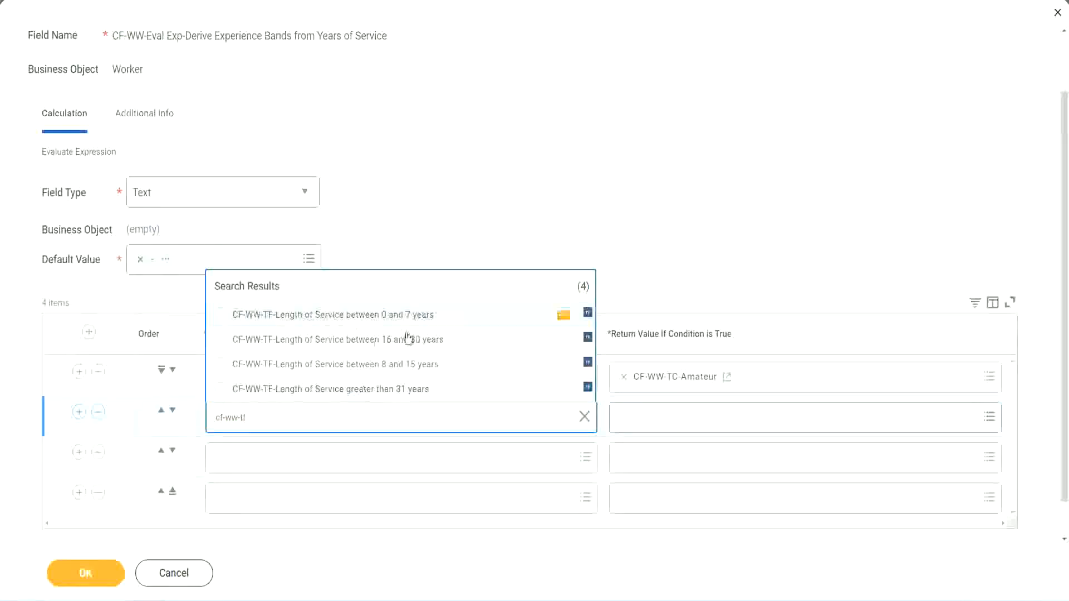
left_click(410, 368)
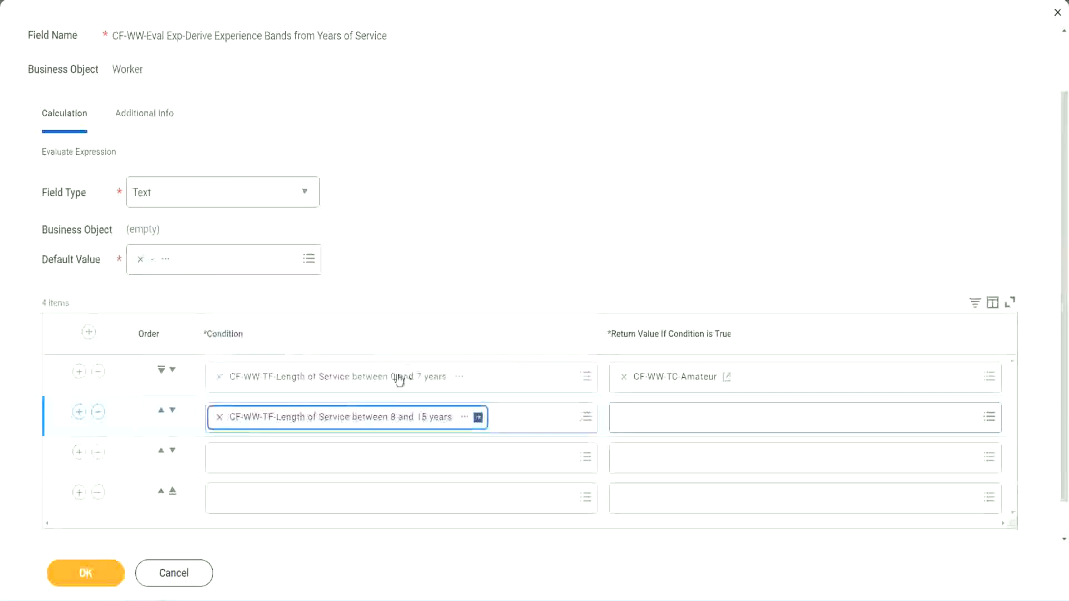
Set the third row's condition to CF-WW-TF-Length of Service between 16 and 30 years.
left_click(269, 458)
type("cf")
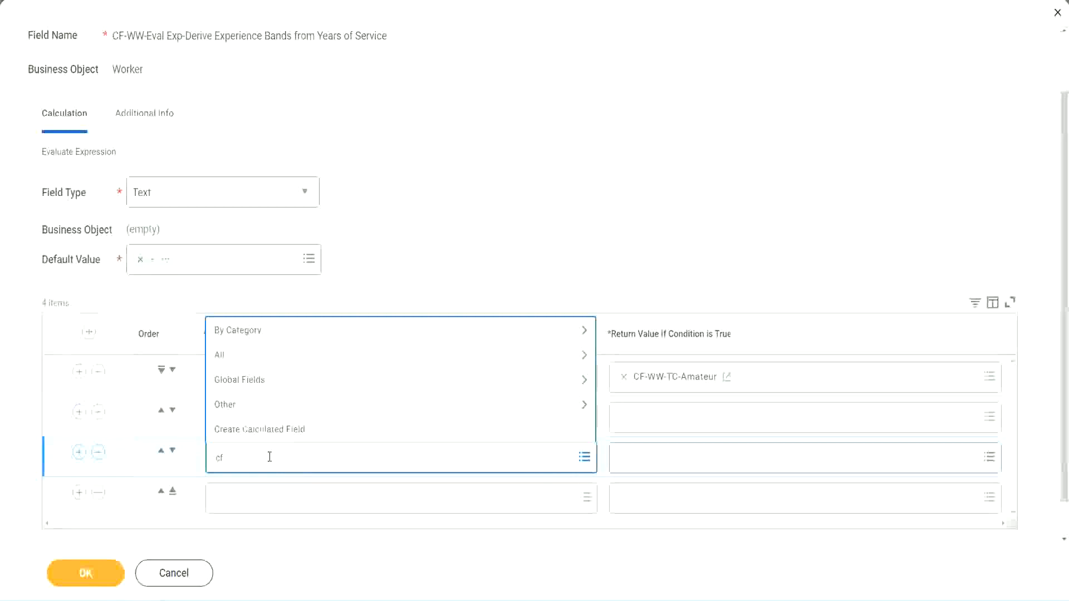
type("-ww-tf")
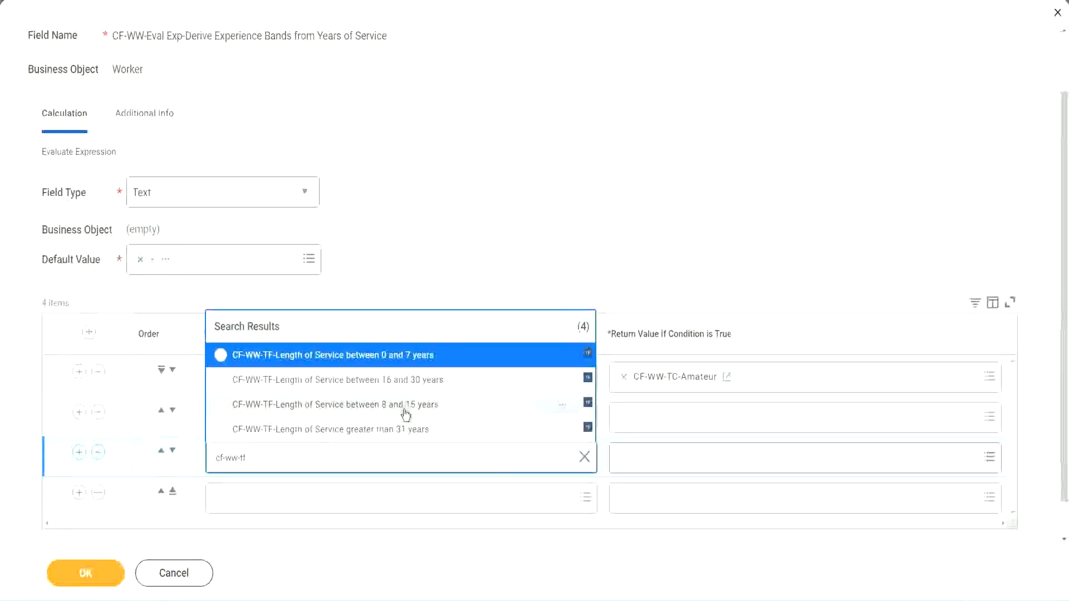
left_click(429, 385)
Set the fourth row's condition to CF-WW-TF-Length of Service greater than 31 years.
left_click(253, 500)
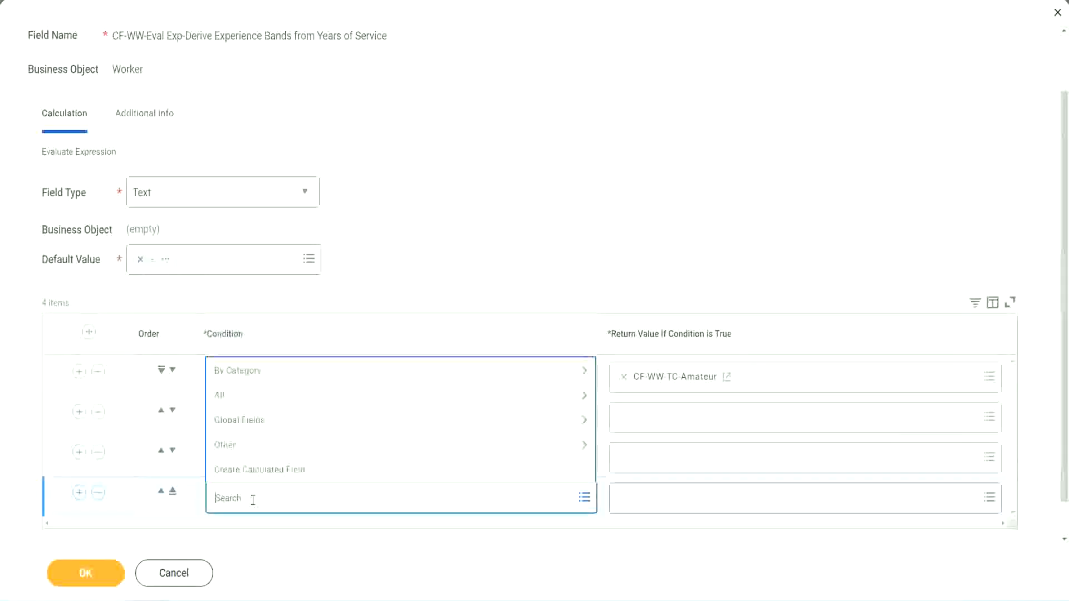
type("cf-ww")
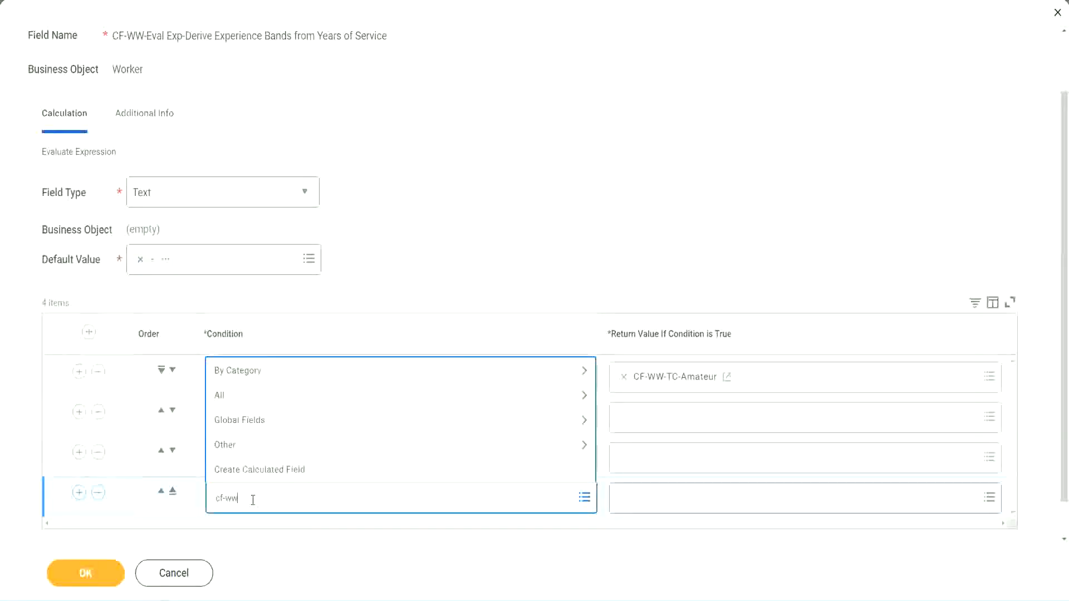
type(" tf 31")
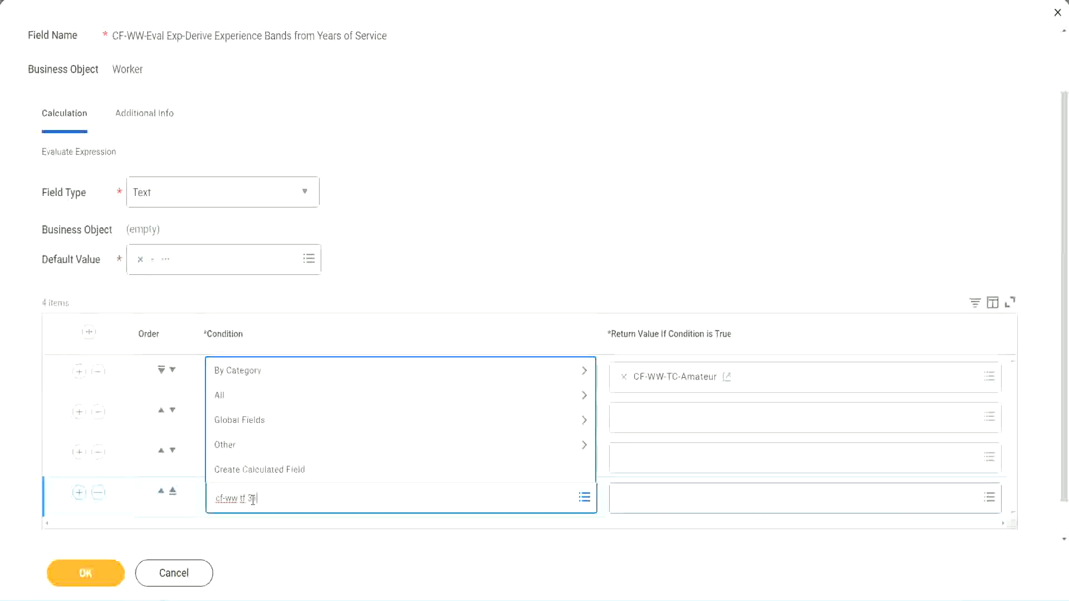
key("Return")
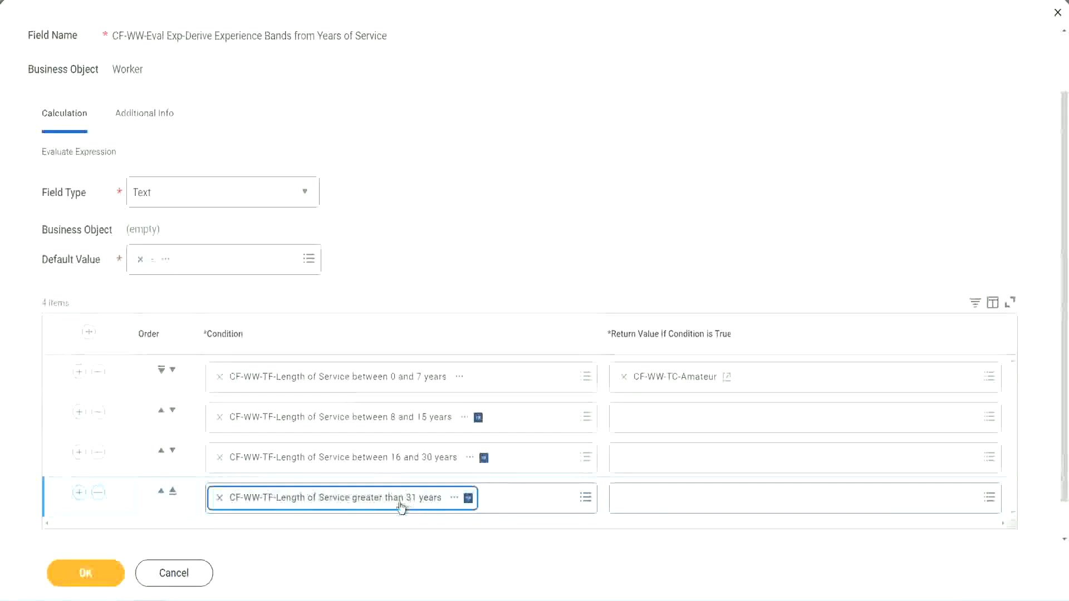
left_click(480, 230)
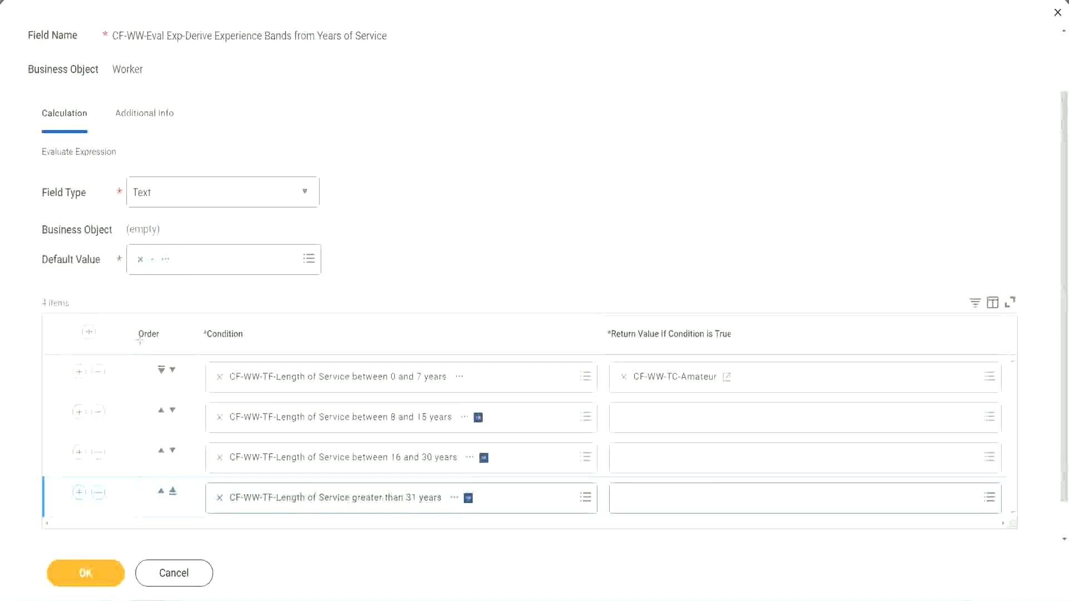
Swap the 0 to 7 and 8 to 15 years conditions and restore their order, copying the CF-WW-TC-Amateur return value's text.
left_click_drag(120, 326, 118, 440)
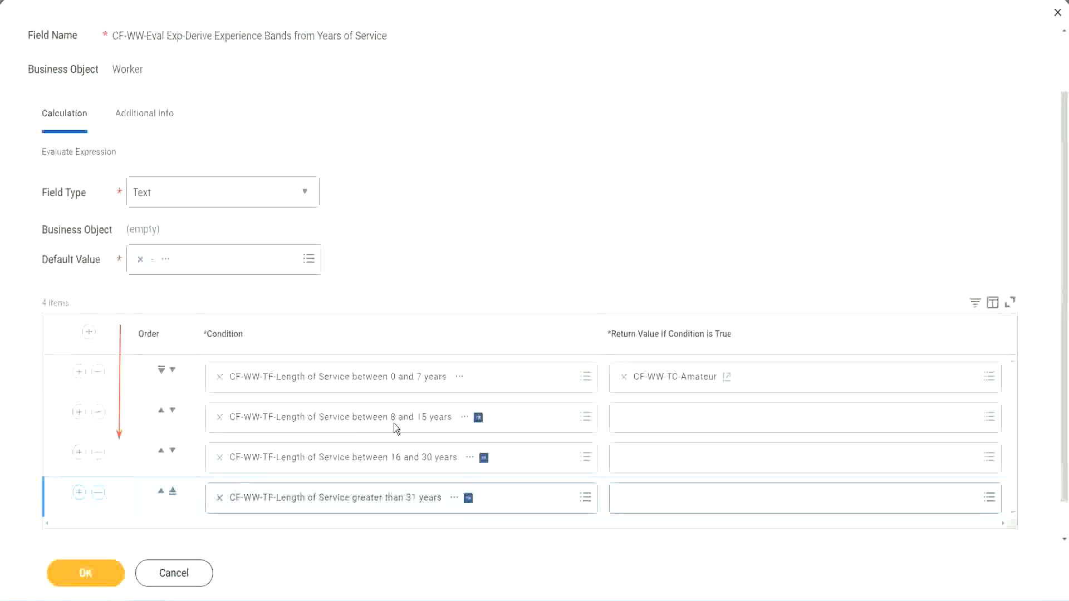
left_click(162, 413)
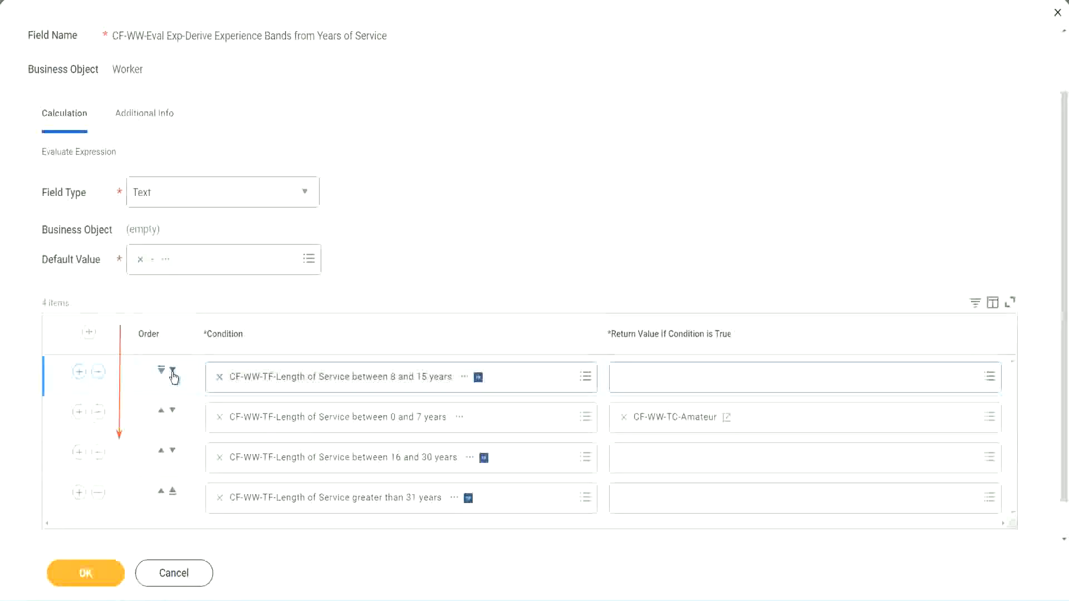
left_click(173, 370)
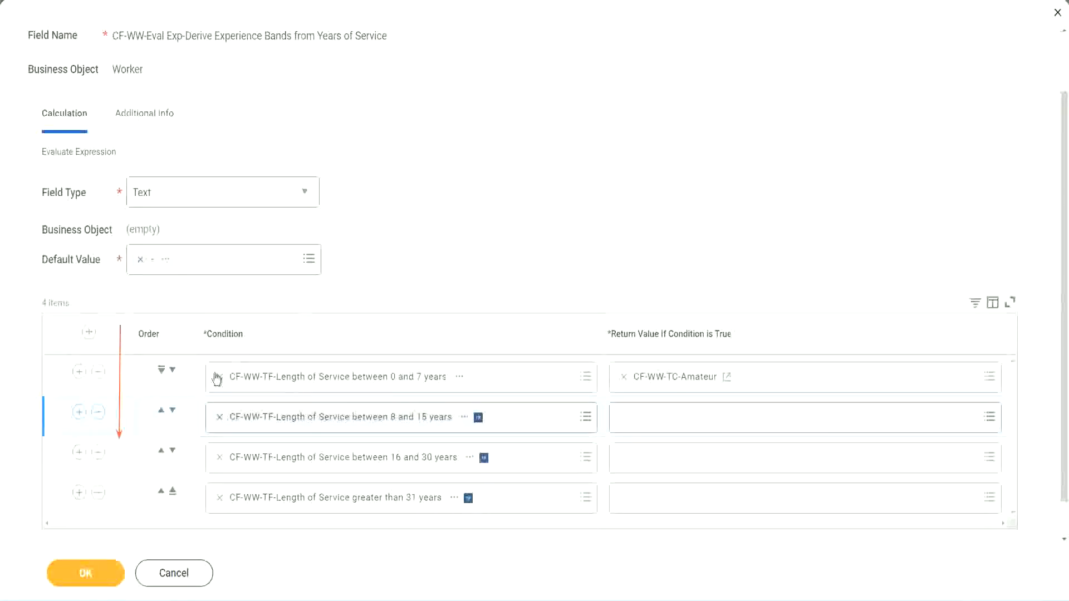
left_click(161, 412)
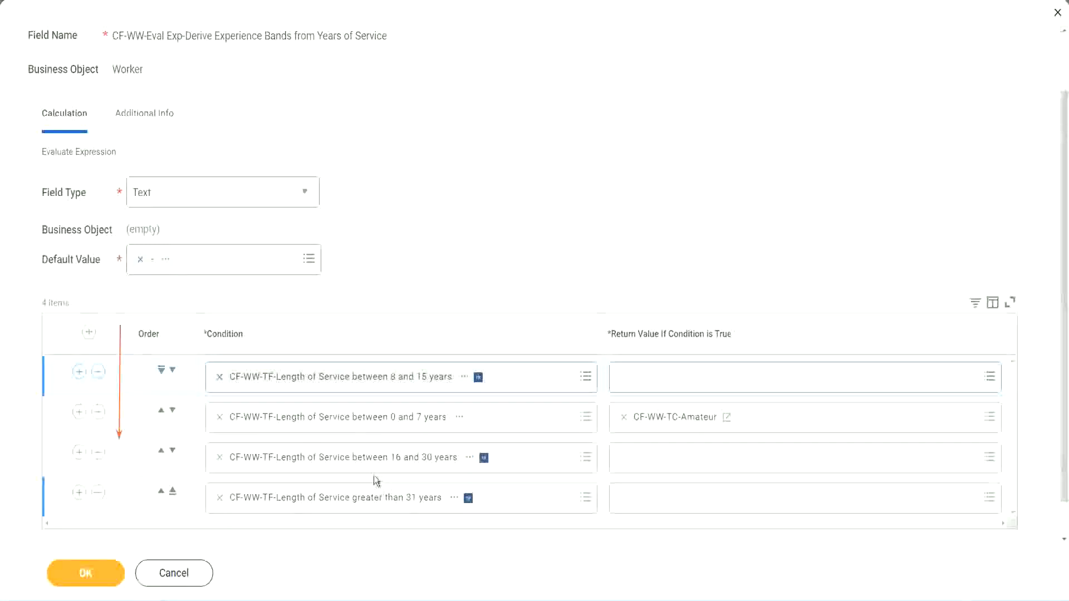
right_click(677, 427)
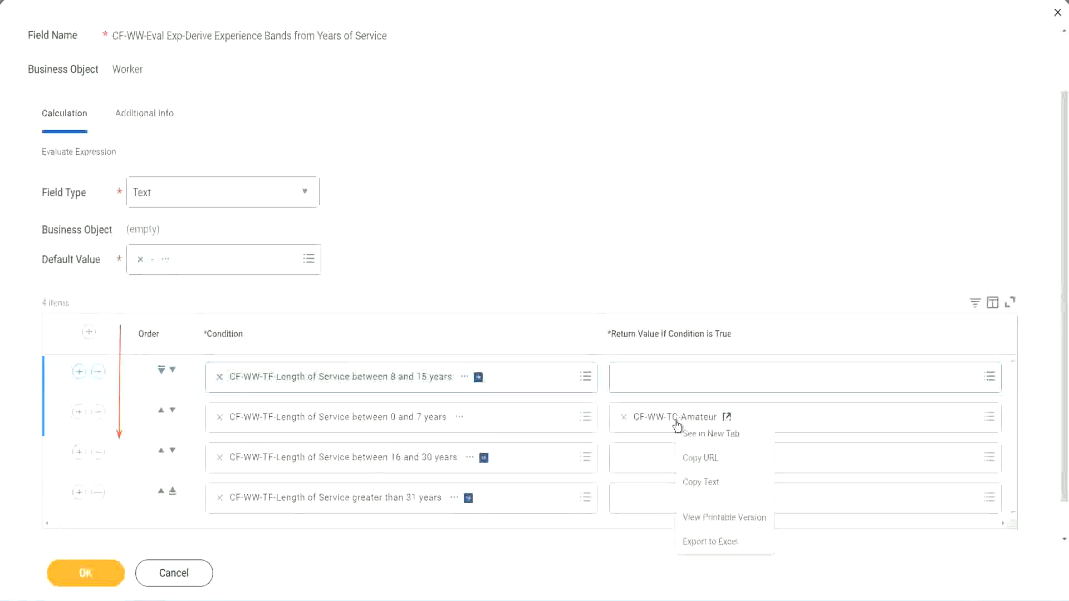
left_click(692, 479)
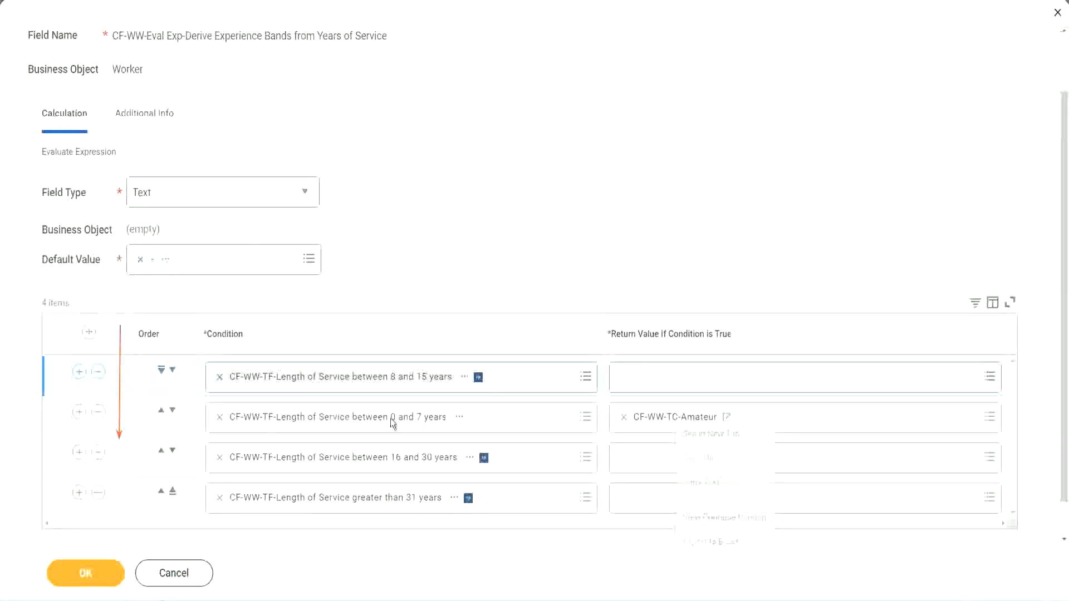
left_click(173, 370)
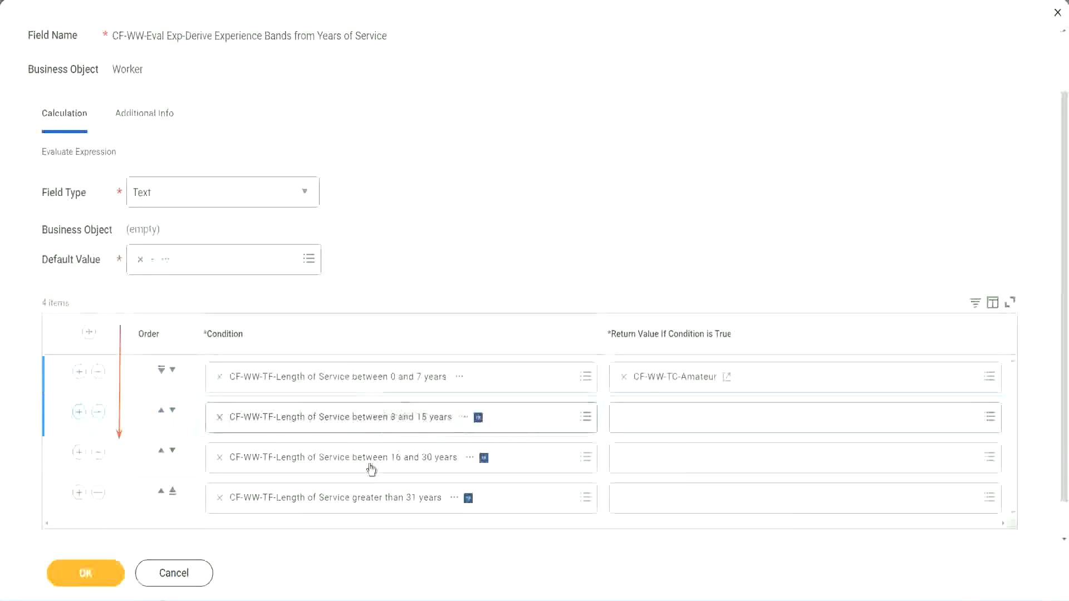
Create a Text Constant calculated field named CF-WW-TC-Experienced on the Global business object for the second row's return value.
left_click(626, 419)
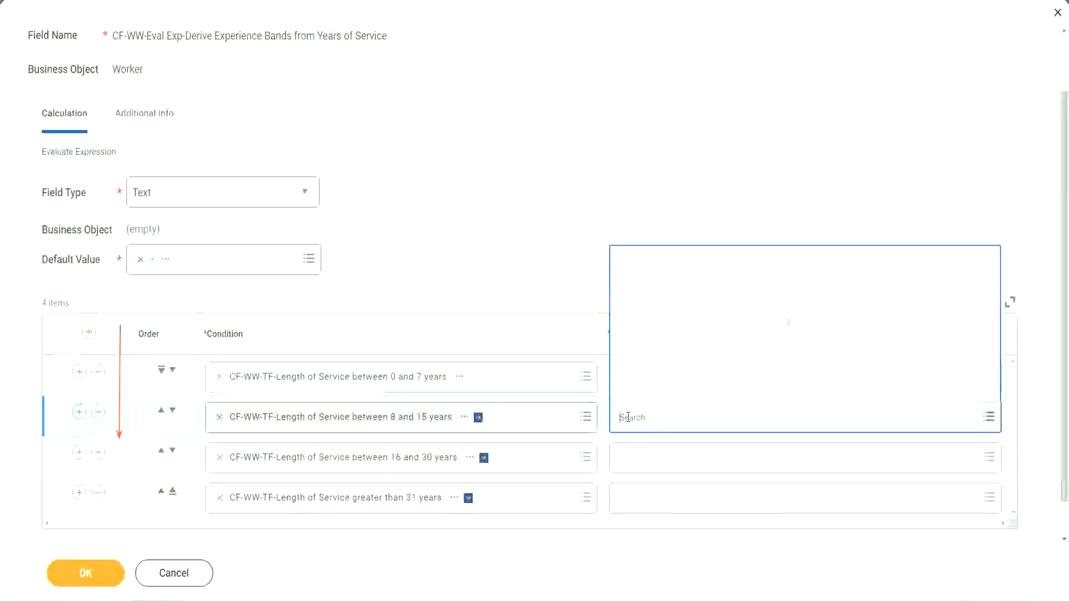
left_click(663, 391)
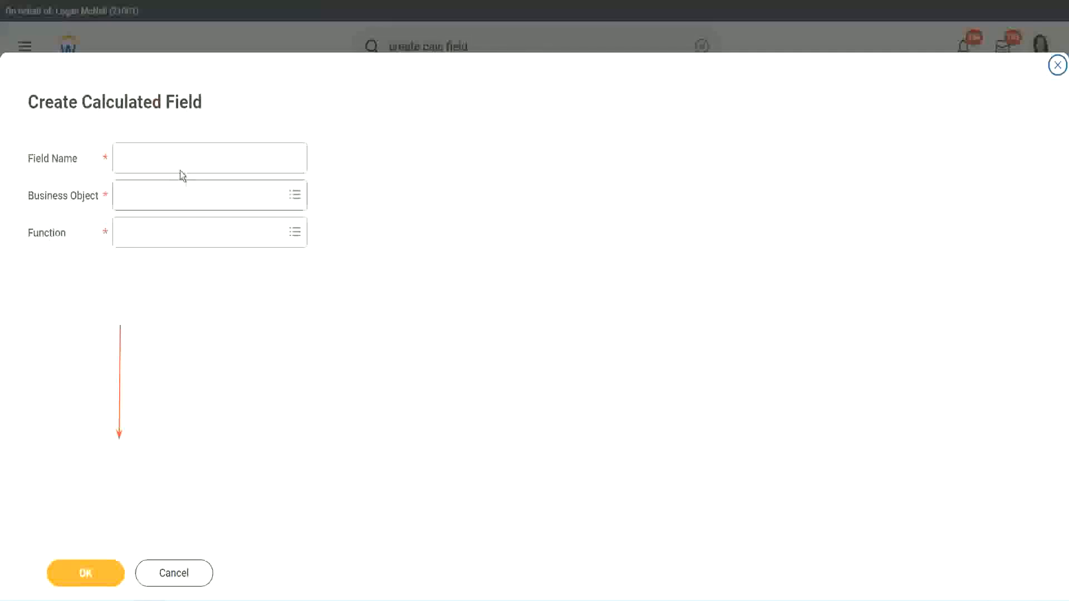
left_click(170, 158)
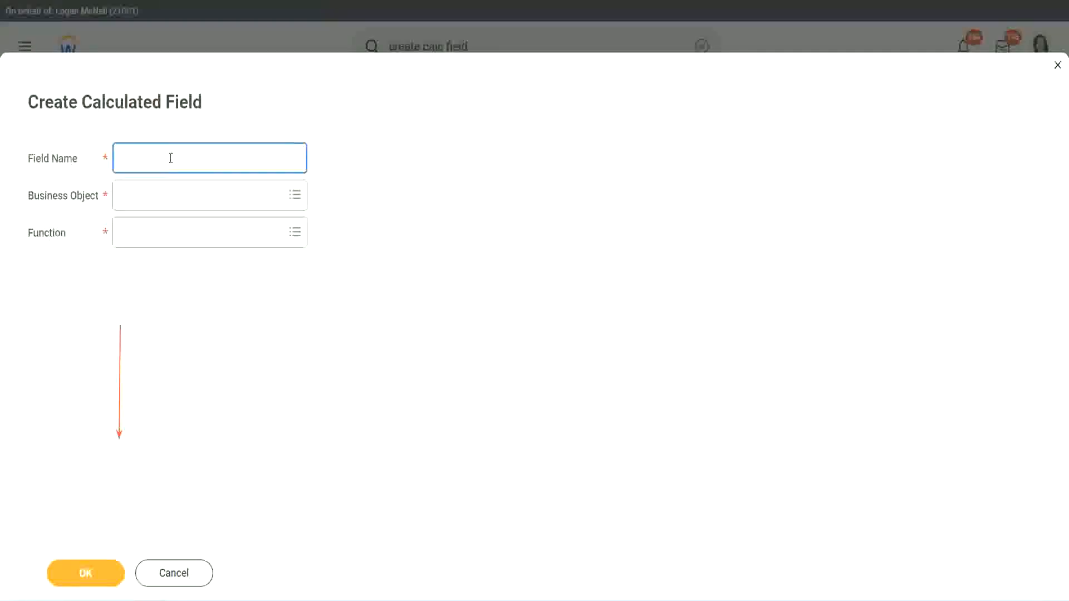
key("ctrl+v")
double_click(184, 159)
type("Experienced")
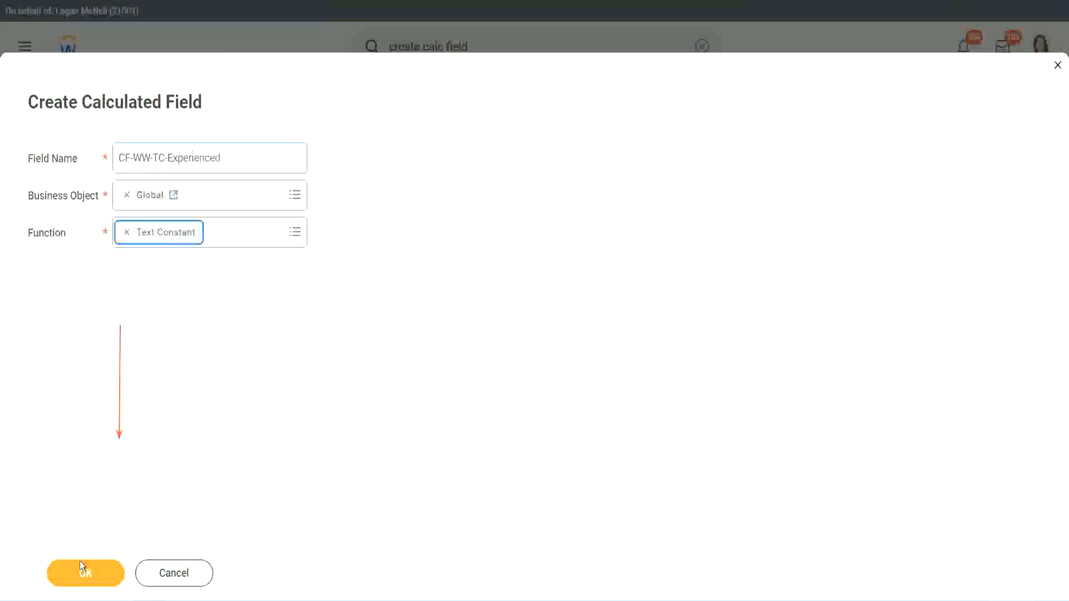
left_click(82, 567)
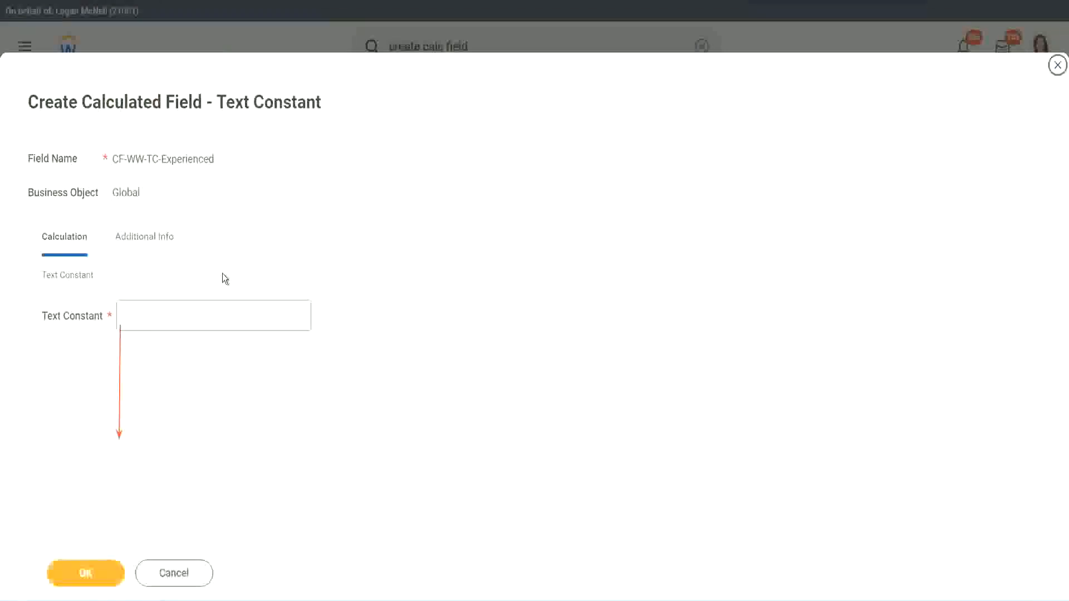
Set the text constant to Experienced and save the field as the second condition's return value.
left_click(162, 316)
type("Ex")
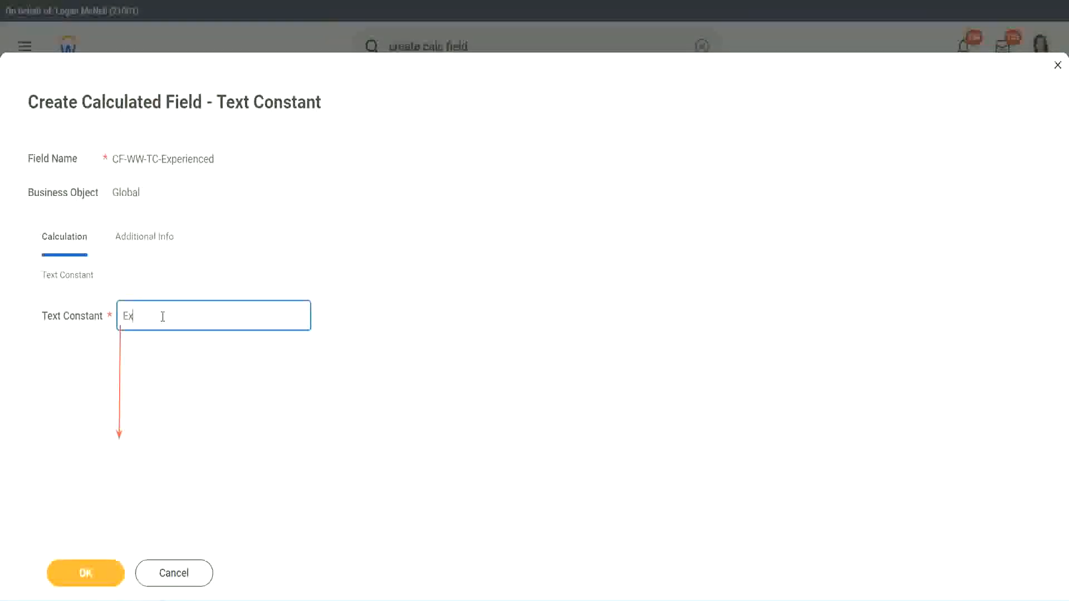
type("perienced")
left_click(89, 571)
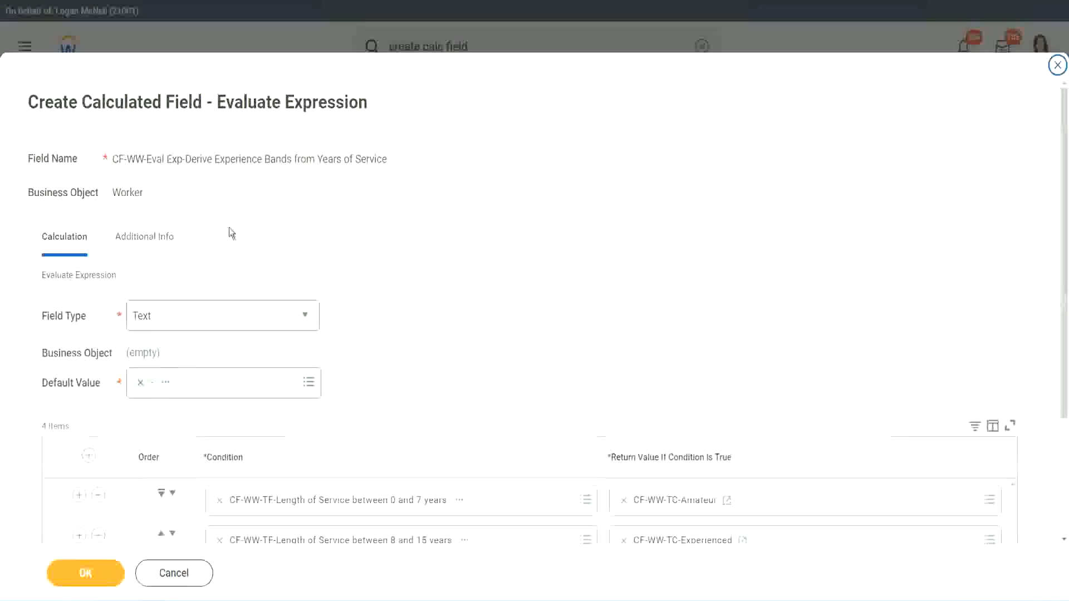
Start a new calculated field for the third row's return value, with the copied CF-WW-TC-Amateur name and Global as business object.
scroll(493, 290, "down", 3)
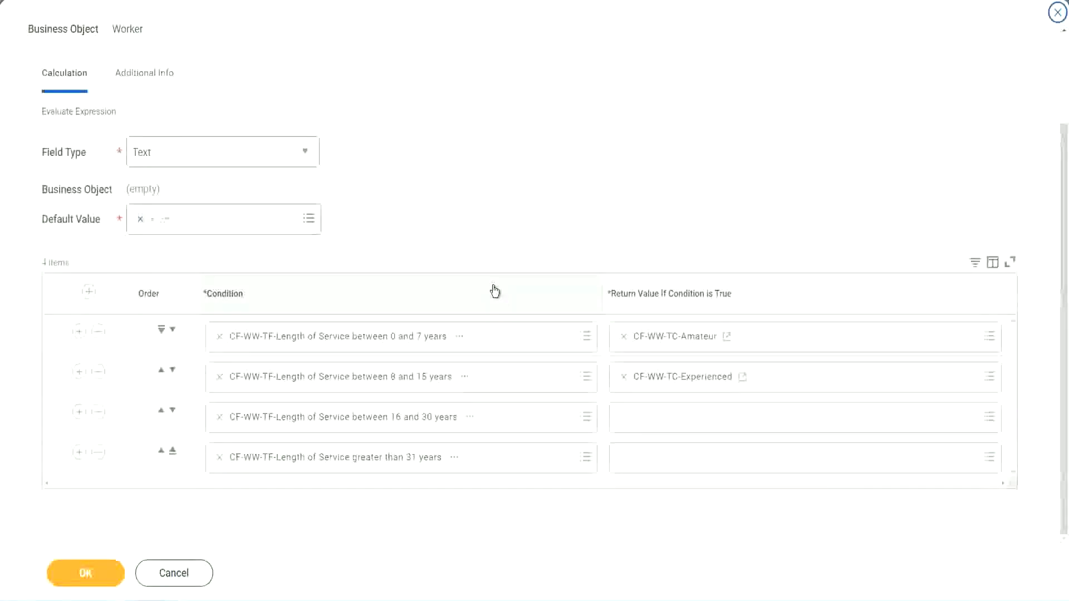
left_click(665, 418)
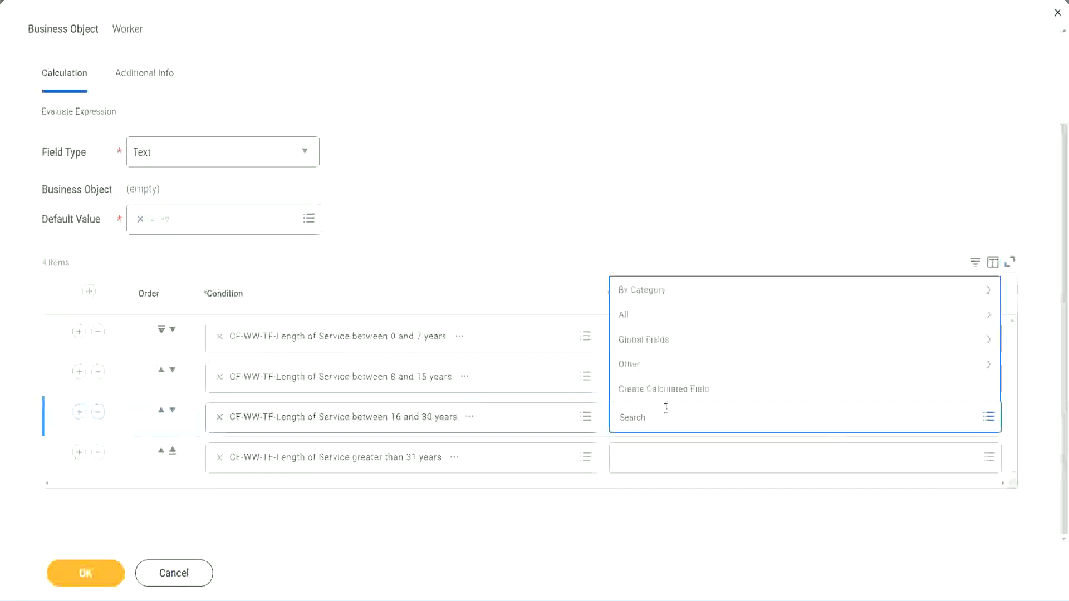
left_click(669, 389)
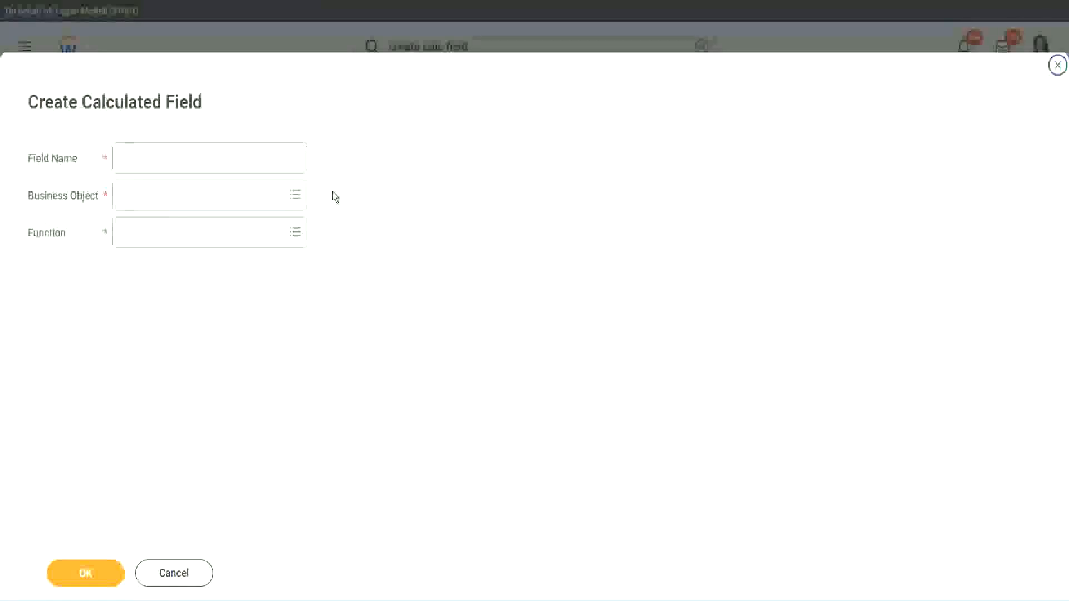
left_click(228, 159)
key("ctrl+v")
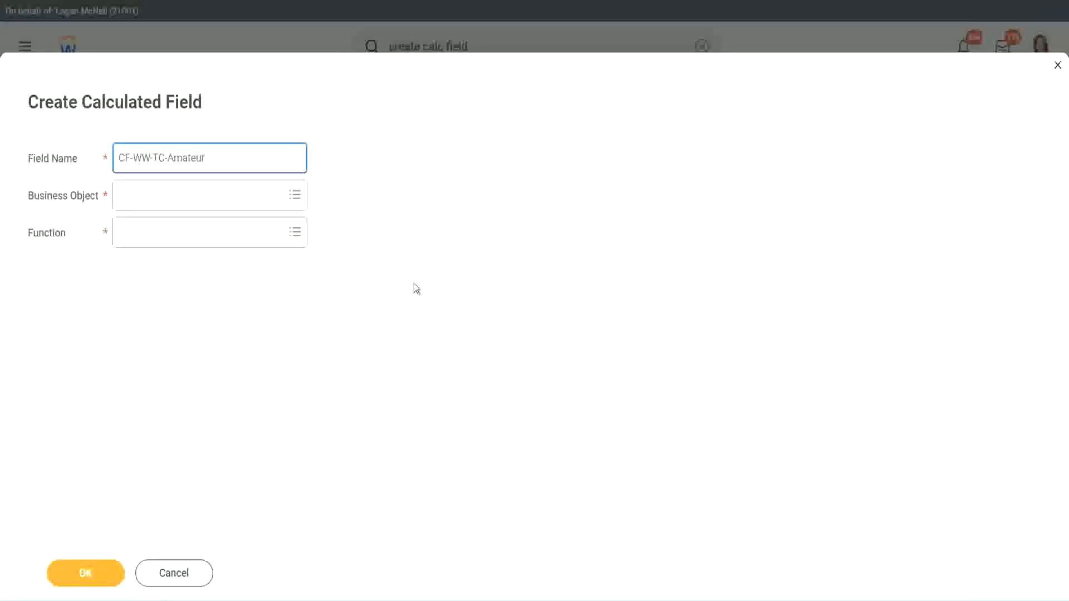
left_click(122, 196)
type("globa")
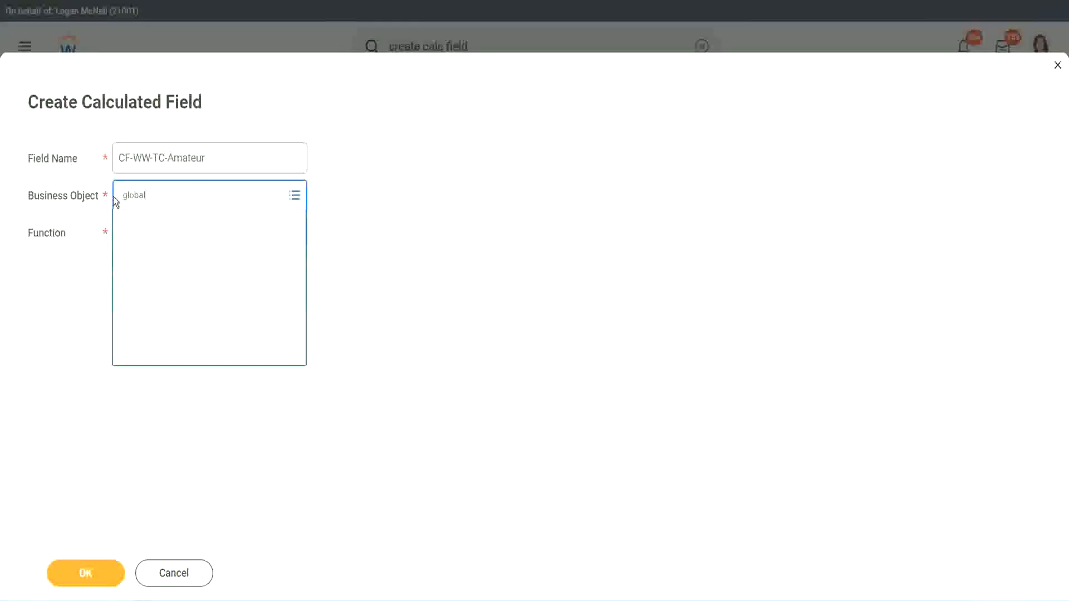
type("l")
key("Return")
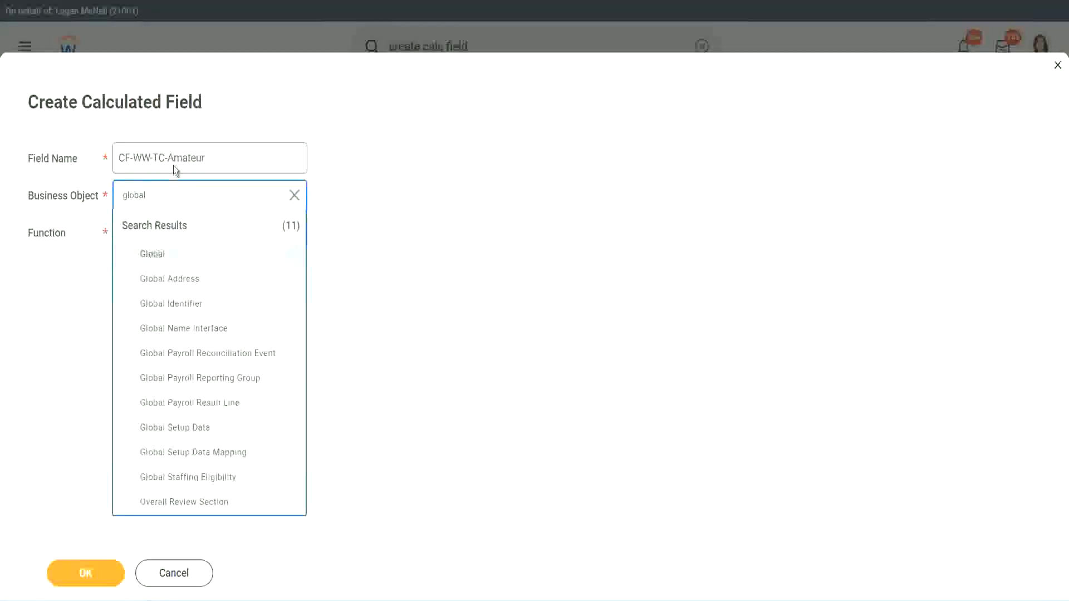
Rename the new field CF-WW-TC-Senior, choose the Text Constant function and continue to its definition.
double_click(190, 157)
type("S")
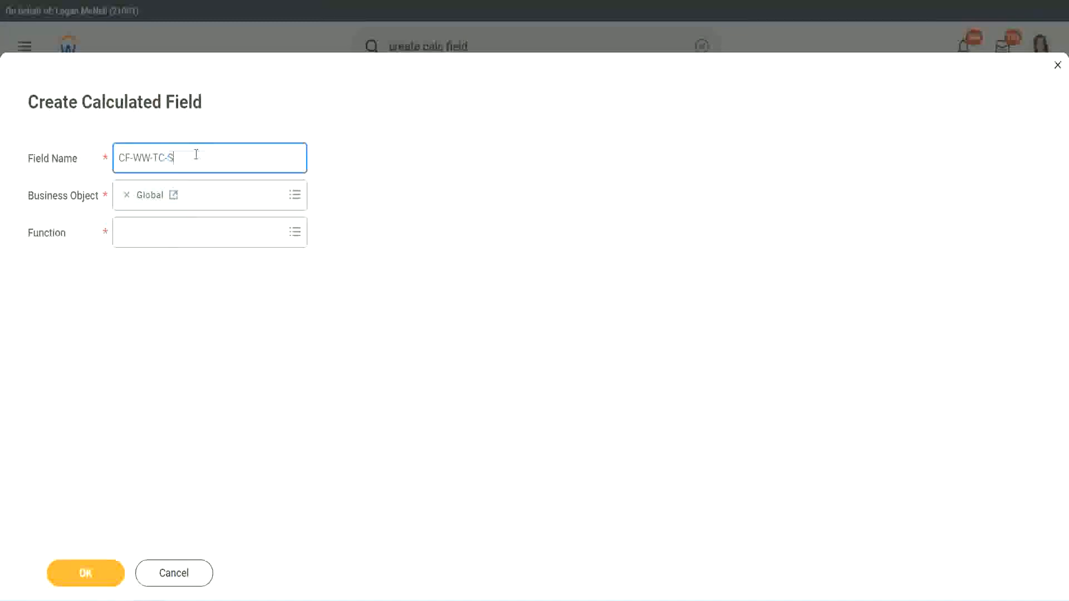
type("enior")
left_click(171, 243)
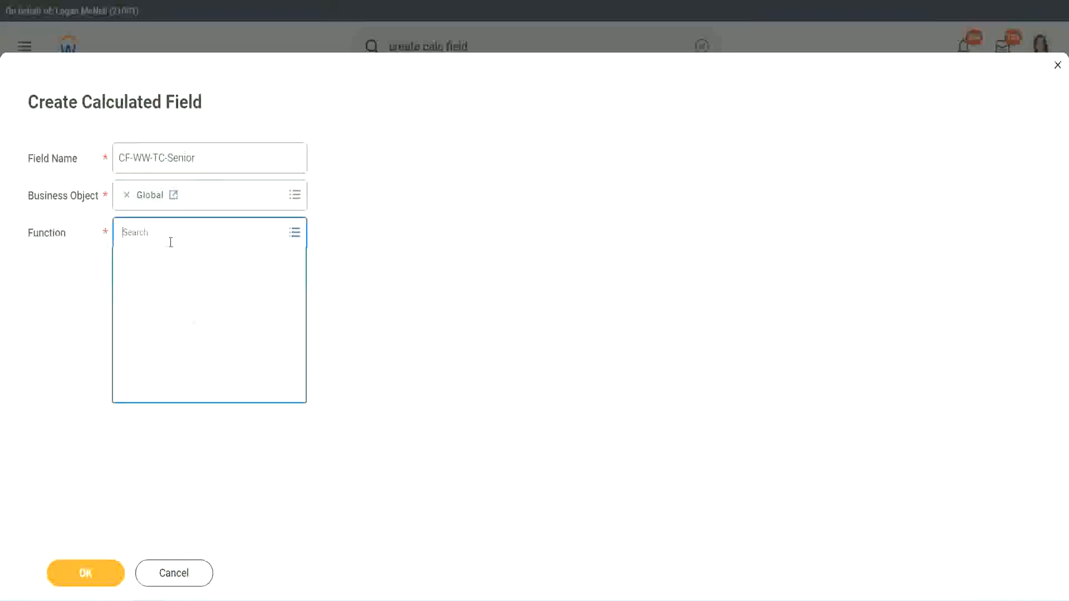
type("tc")
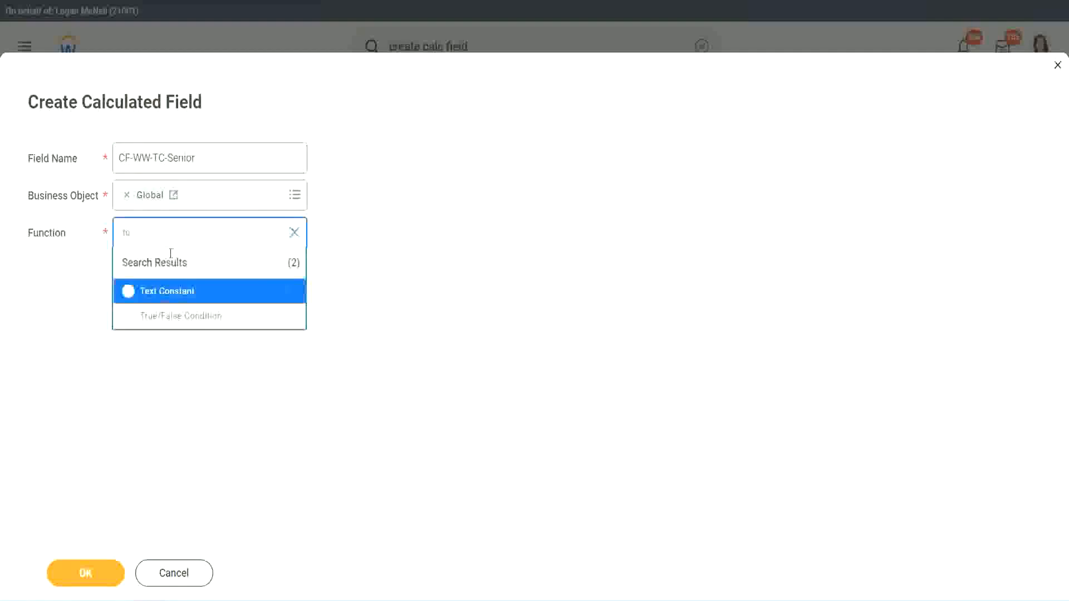
left_click(164, 291)
left_click(95, 578)
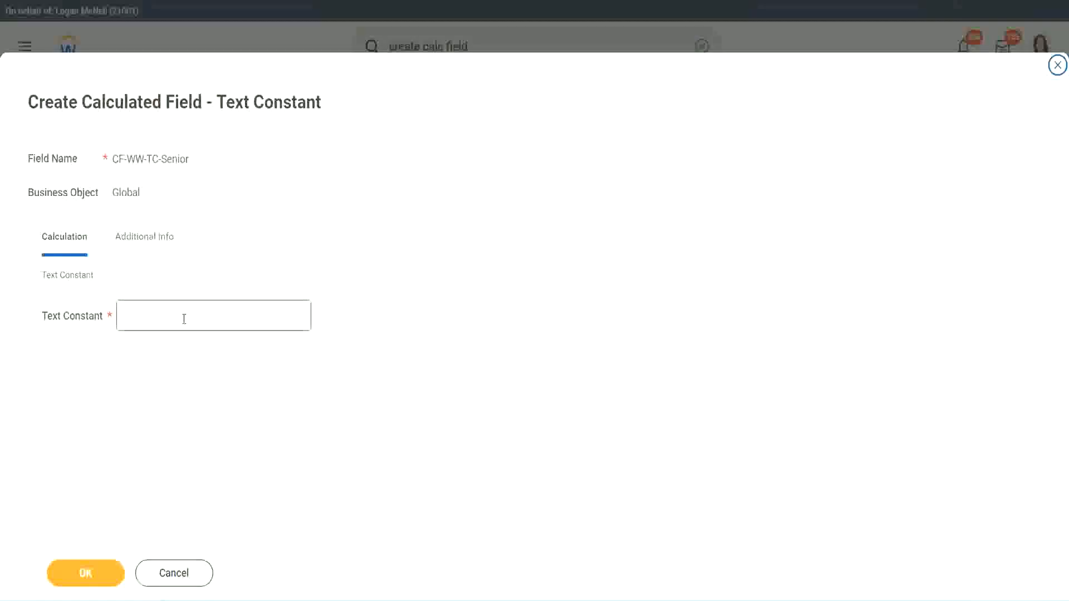
Set the text constant to Senior and save the field as the third condition's return value.
left_click(181, 313)
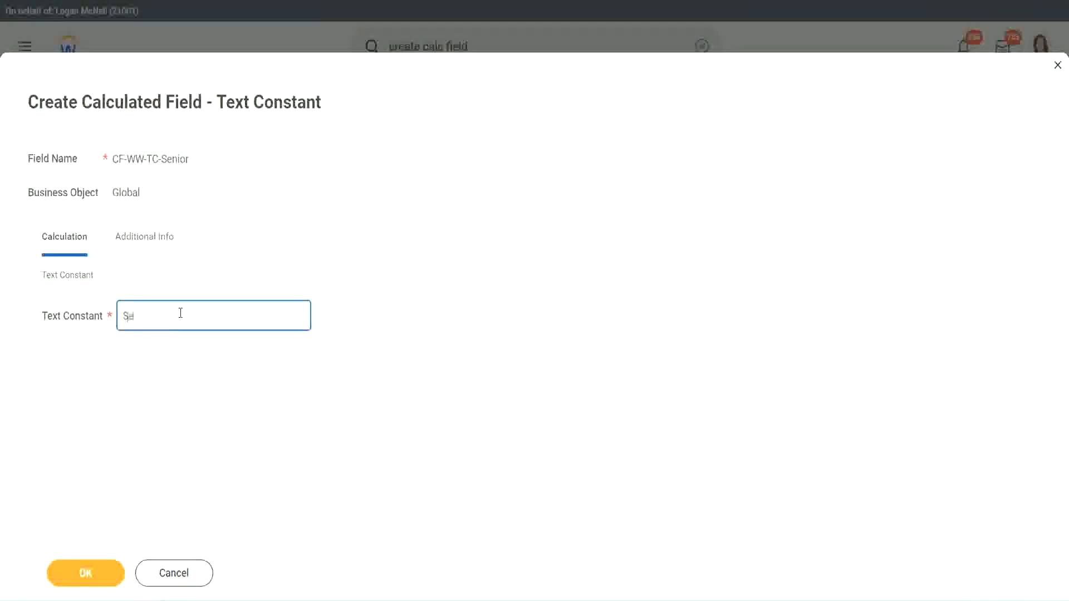
left_click(105, 565)
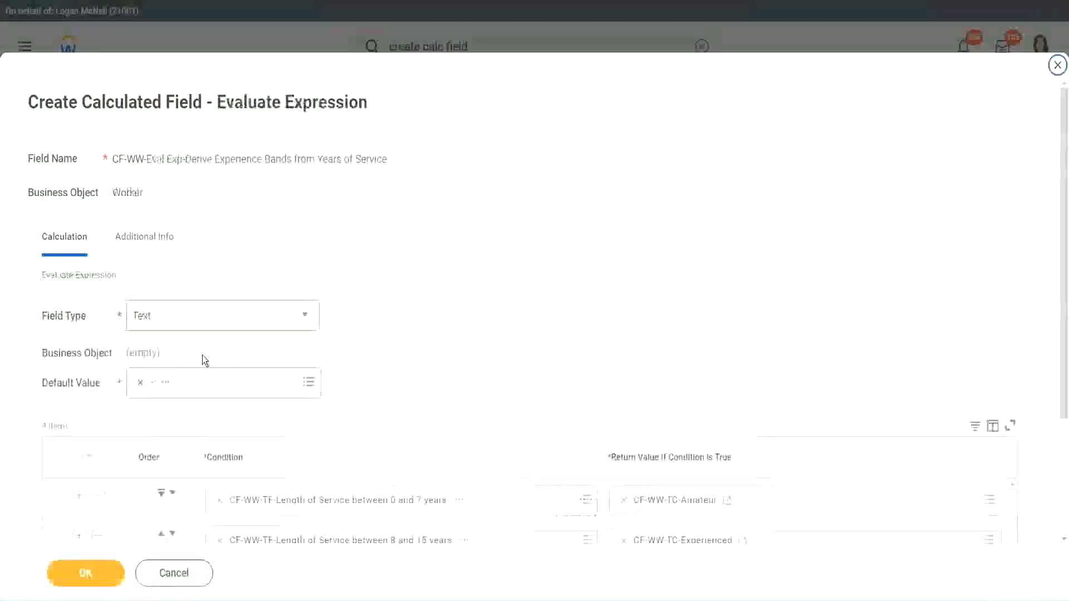
Start a new calculated field for the fourth condition's return value, reusing the copied CF-WW-TC-Senior name changed to CF-WW-TC-Legend.
scroll(773, 399, "down", 3)
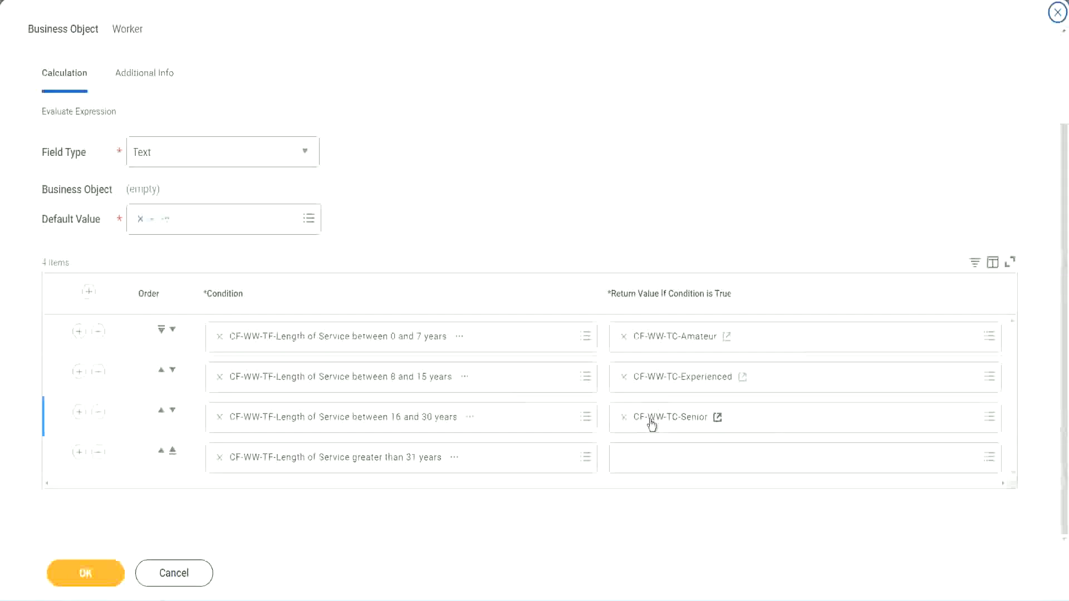
right_click(650, 420)
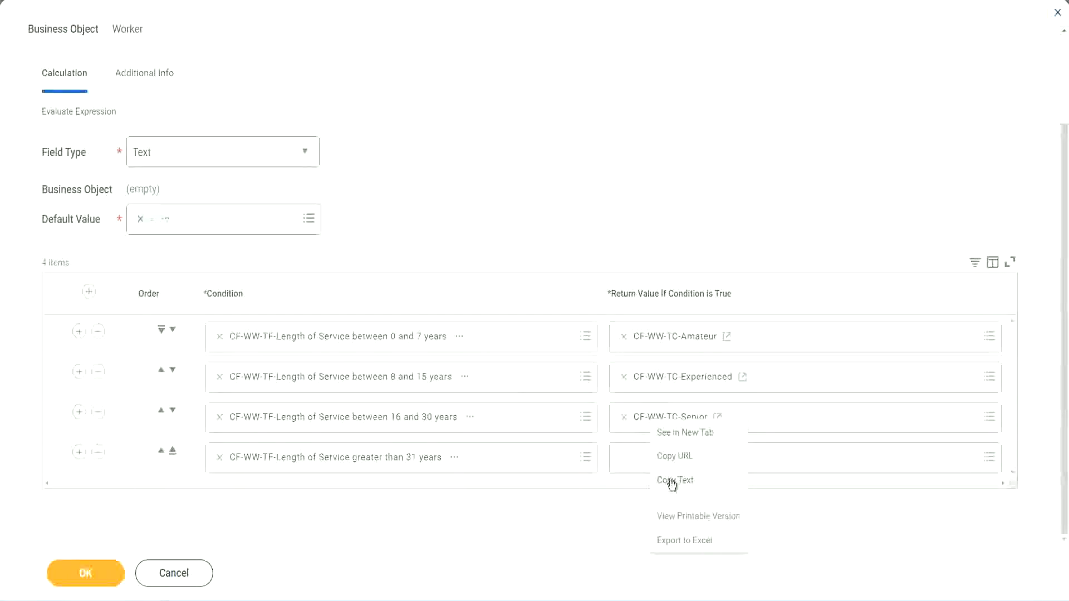
left_click(675, 477)
left_click(649, 463)
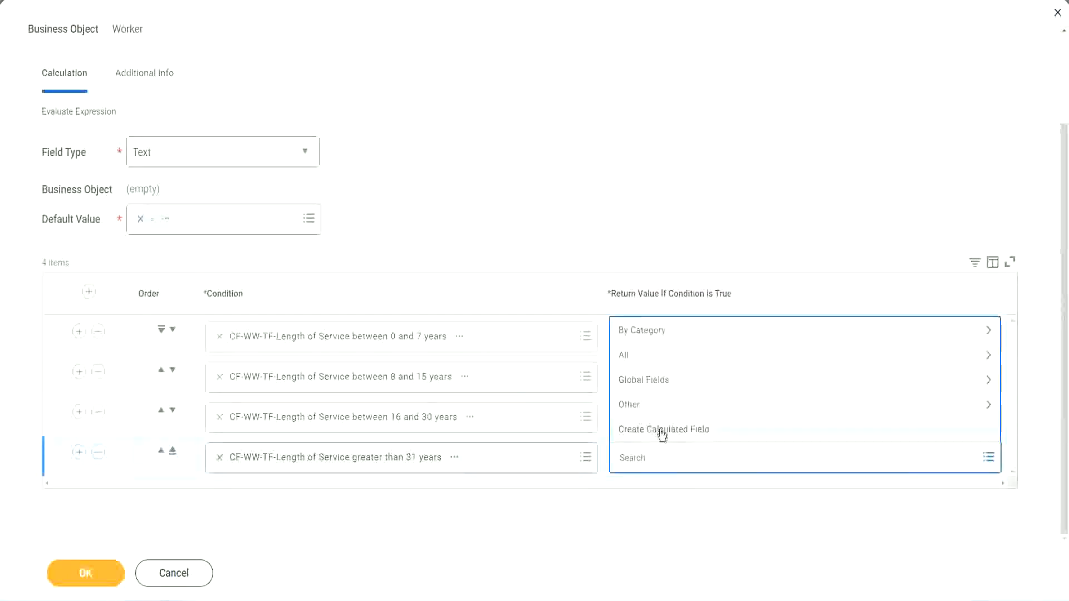
left_click(652, 434)
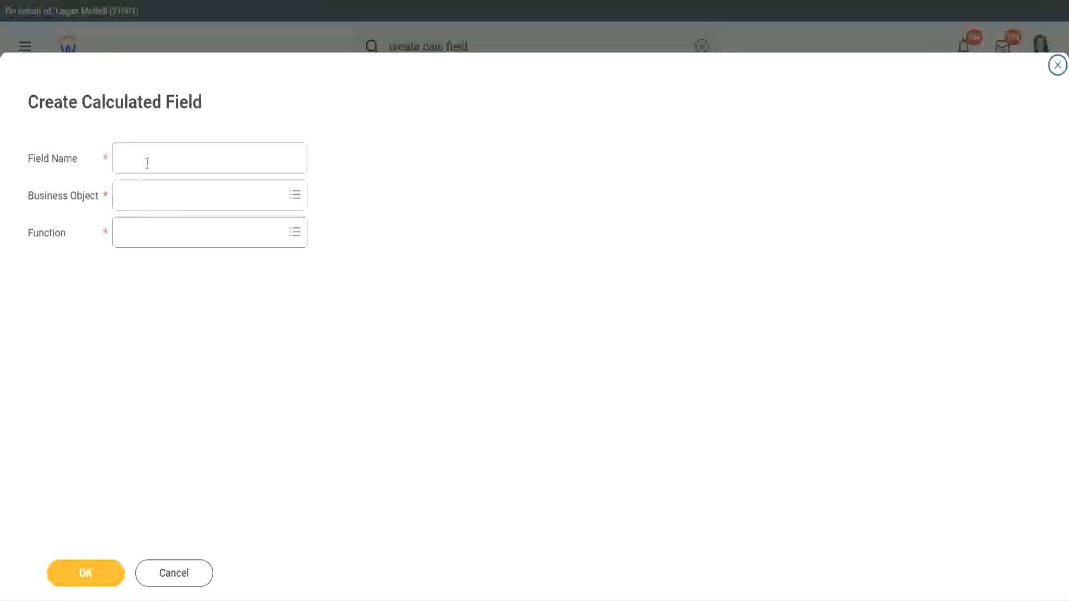
left_click(147, 162)
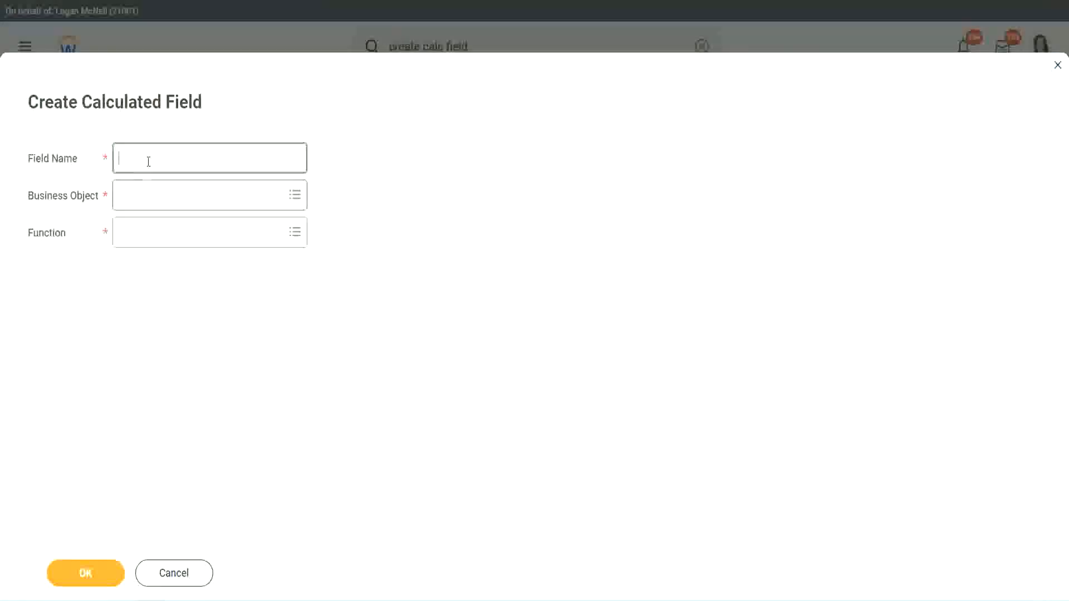
key("ctrl+v")
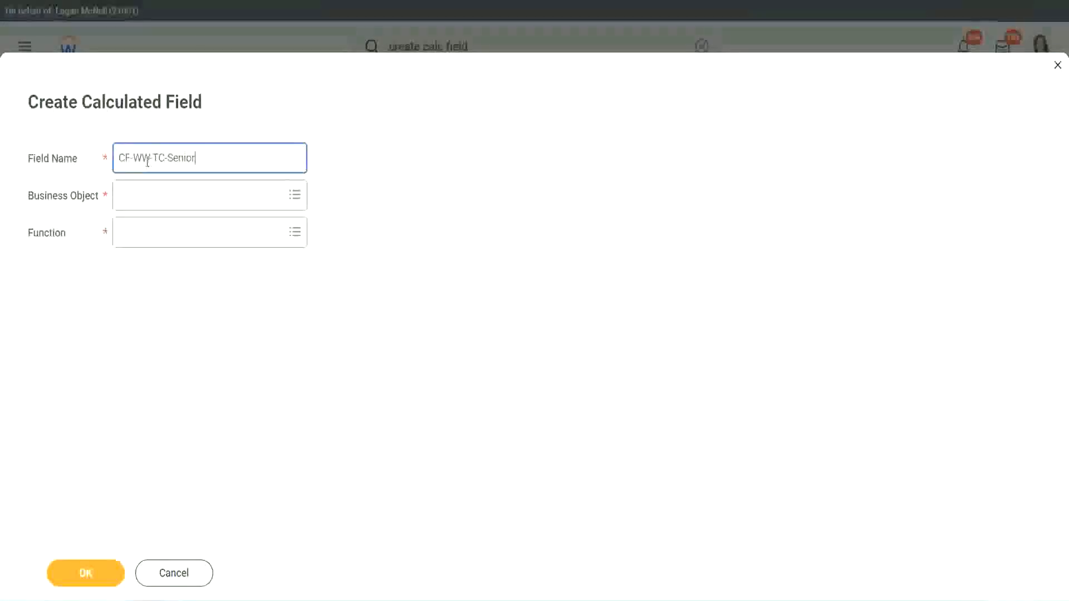
double_click(181, 158)
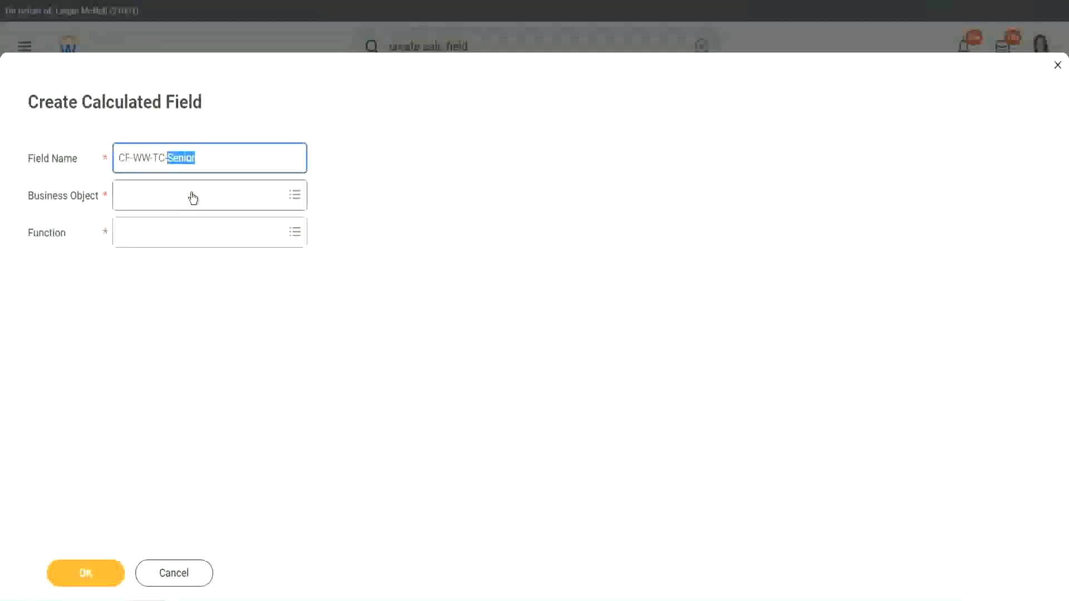
type("Legend")
Choose Global as the new field's business object and Text Constant as its function, and continue to its definition.
left_click(151, 204)
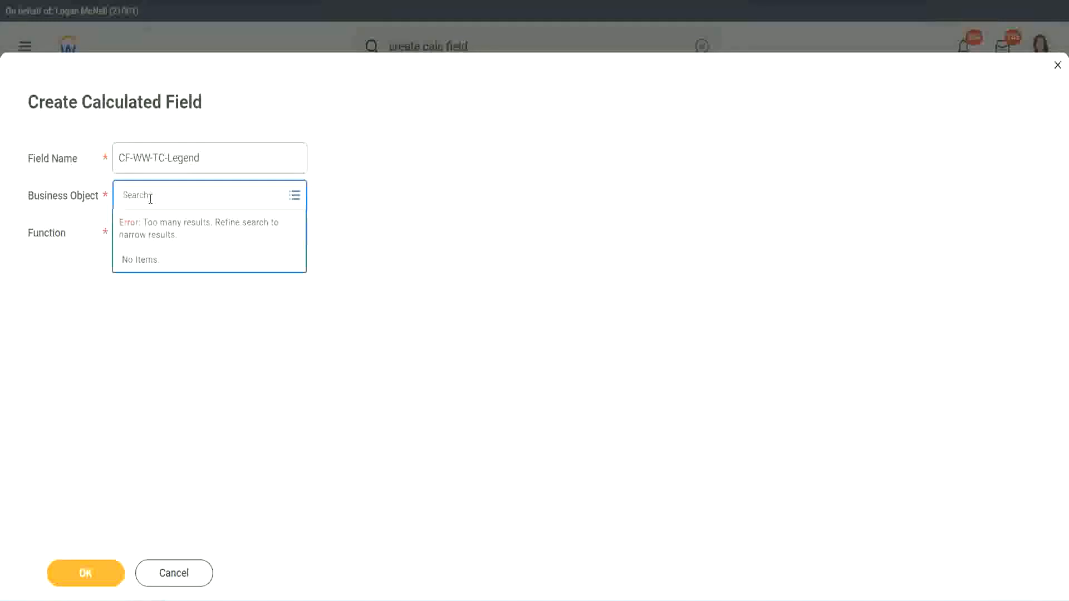
type("Sk")
type("obal")
key("Return")
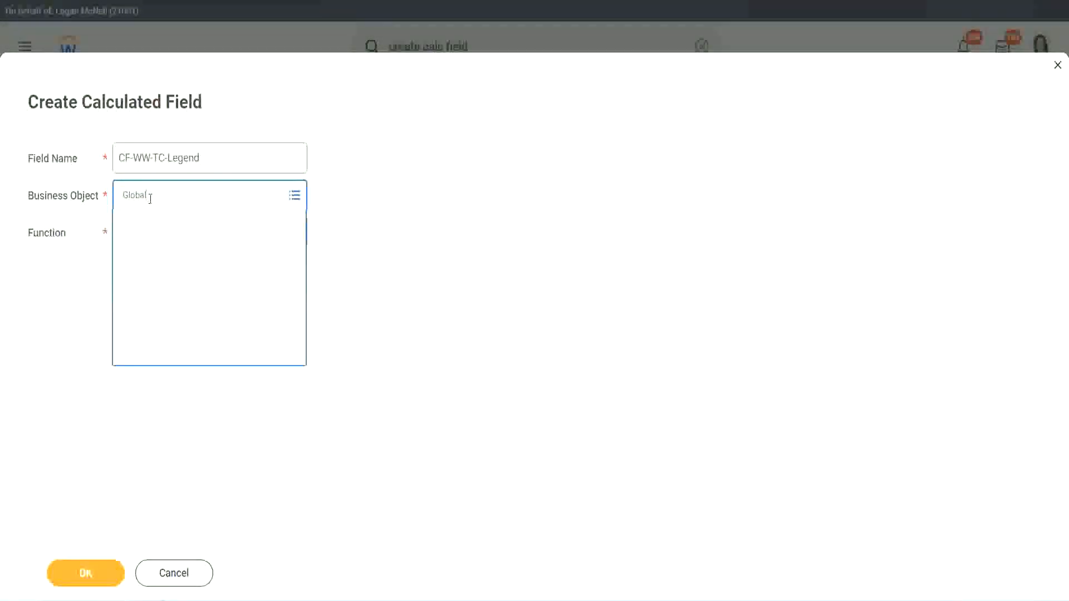
left_click(161, 257)
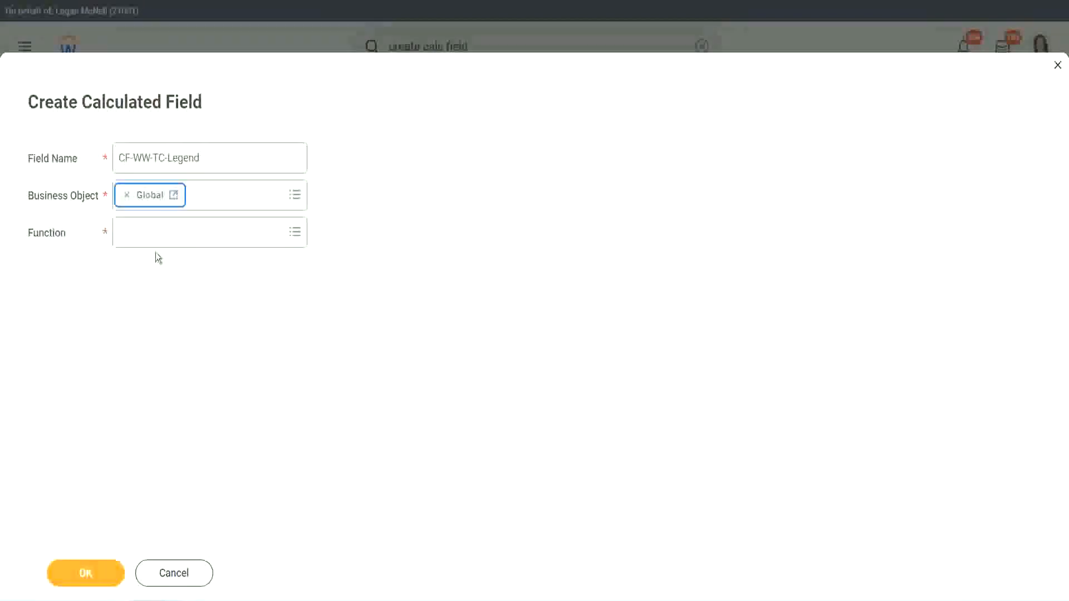
left_click(153, 234)
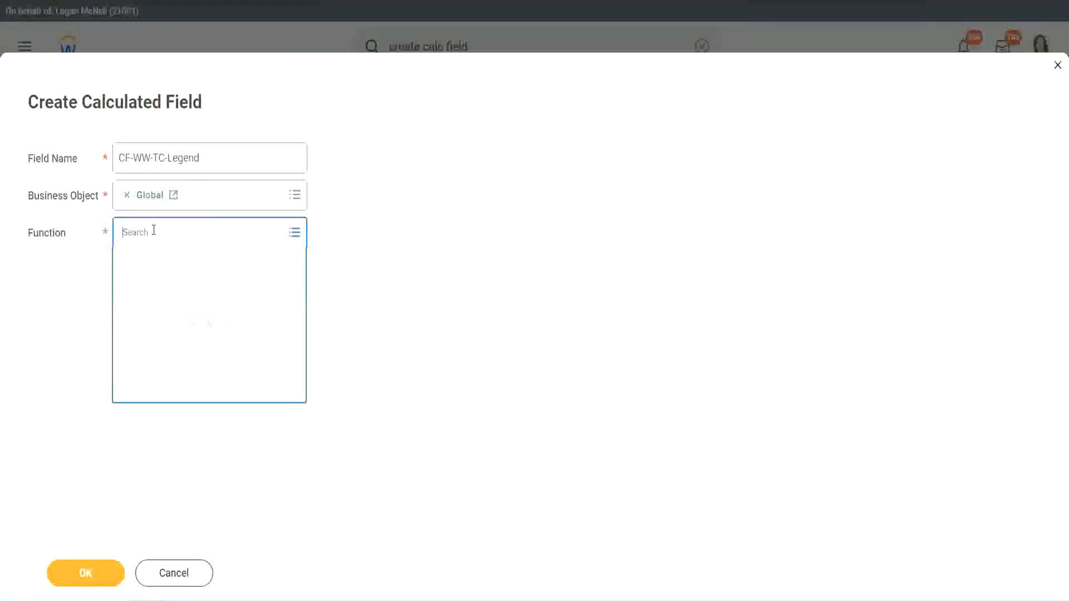
type("id")
key("Return")
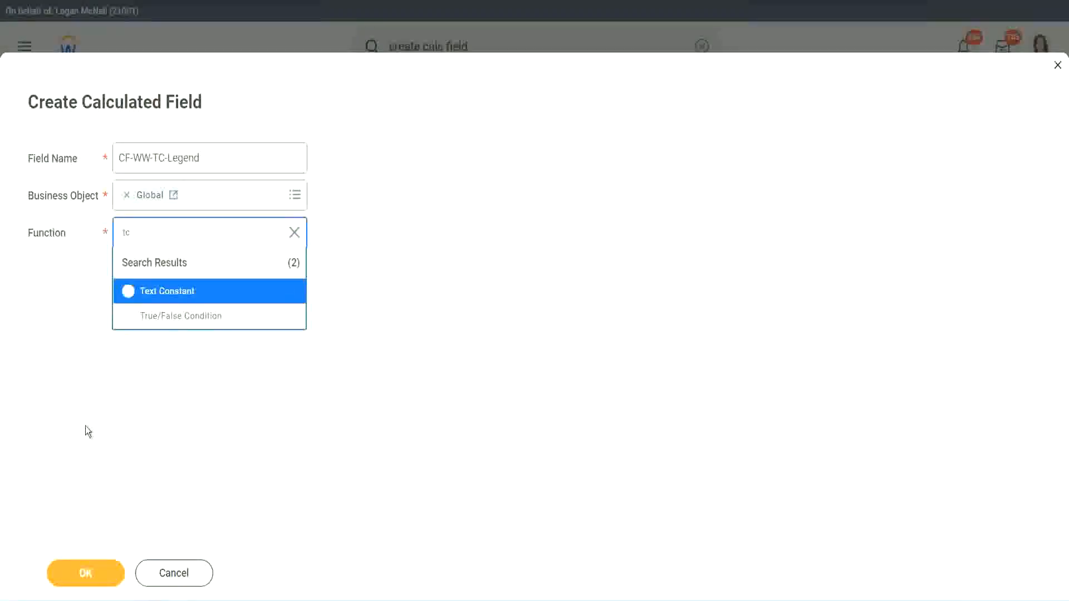
left_click(201, 291)
left_click(58, 574)
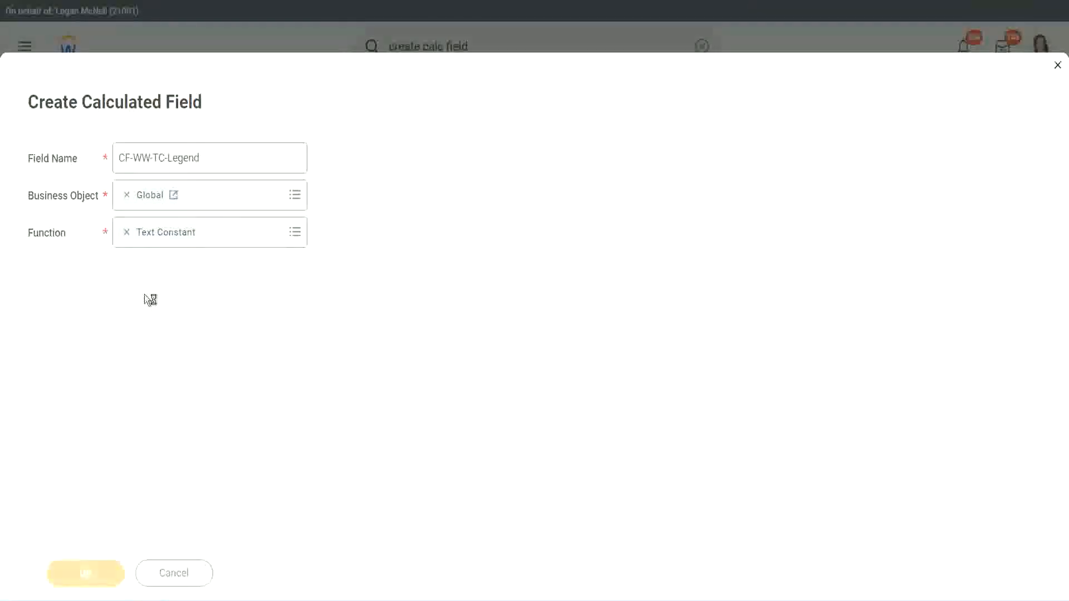
Set the text constant to Legend and save the field as the fourth condition's return value.
left_click(138, 317)
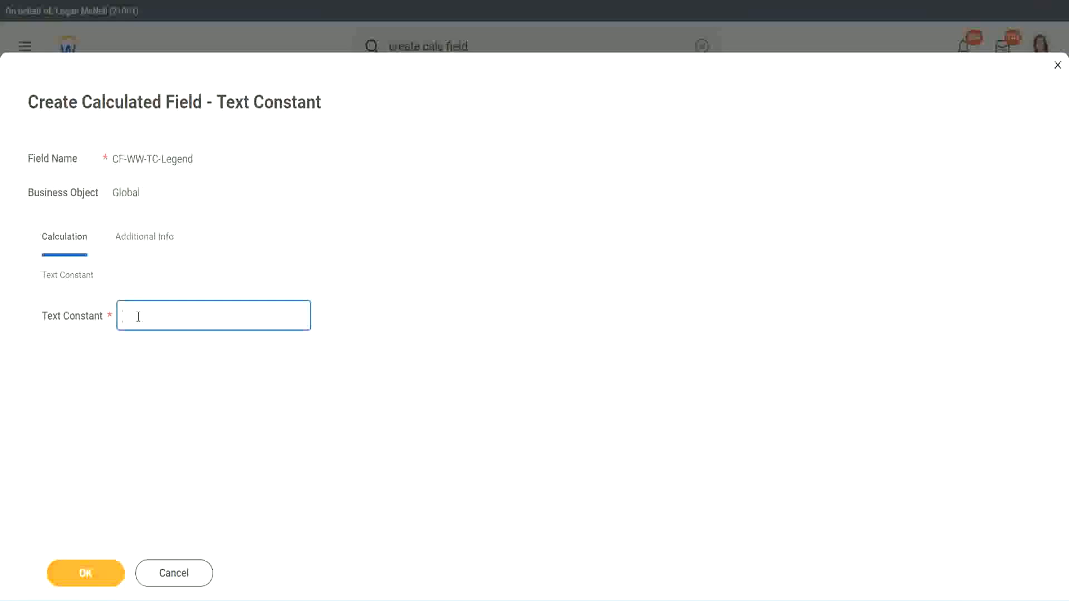
type("Legend")
left_click(89, 576)
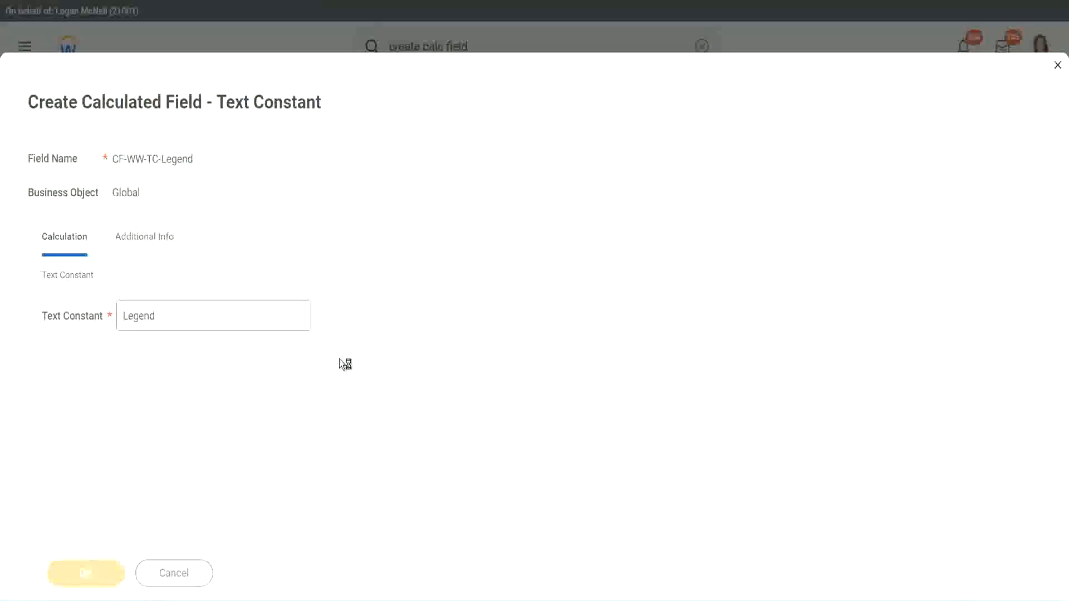
Review the field type, conditions and return values, and save the Evaluate Expression calculated field.
scroll(566, 299, "down", 3)
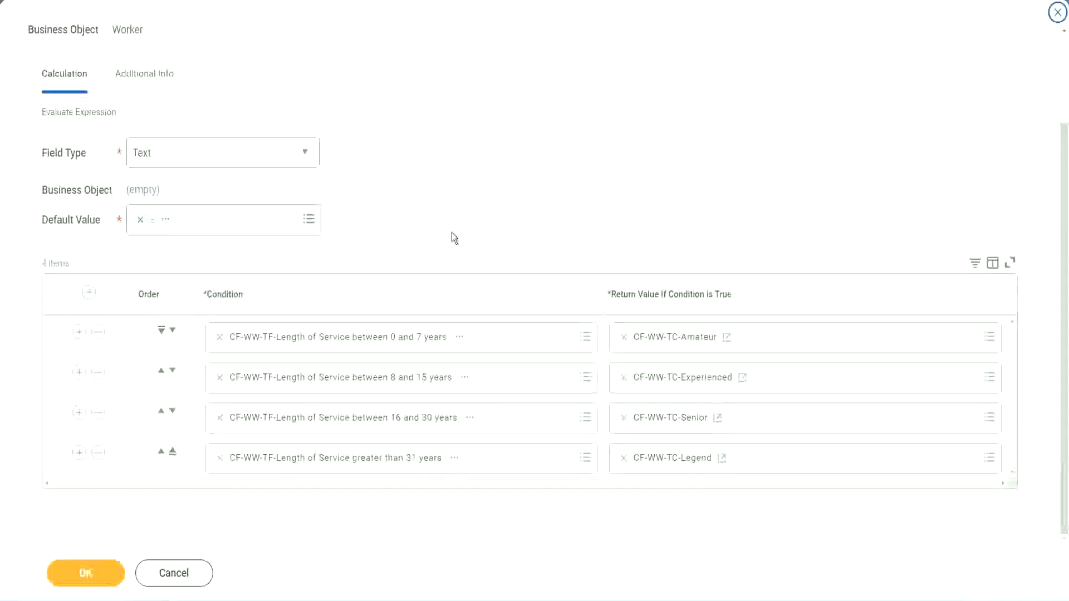
scroll(452, 224, "up", 1)
scroll(453, 222, "up", 1)
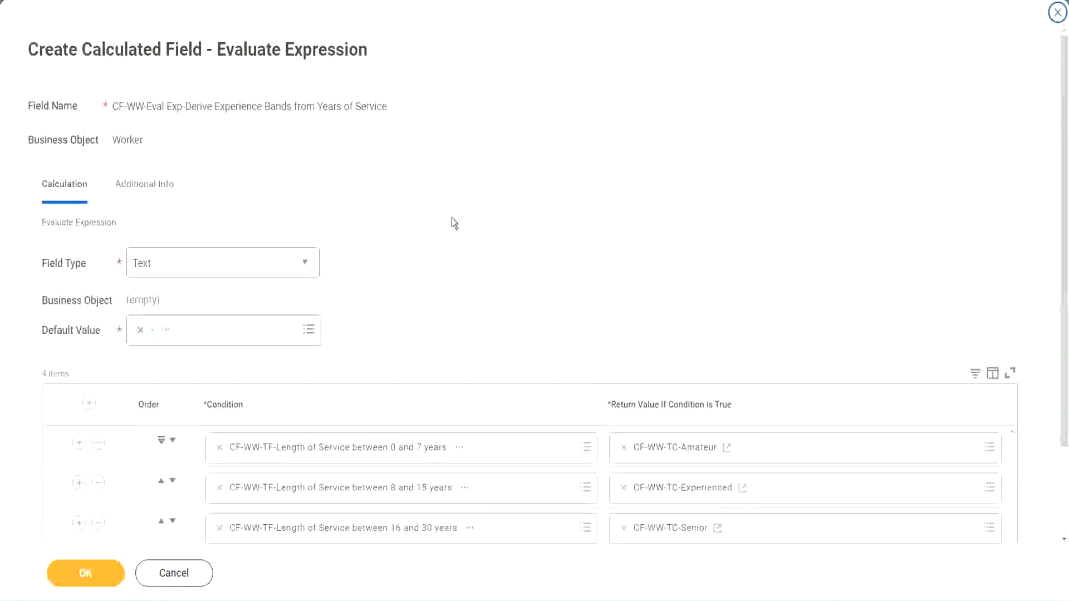
scroll(451, 223, "down", 2)
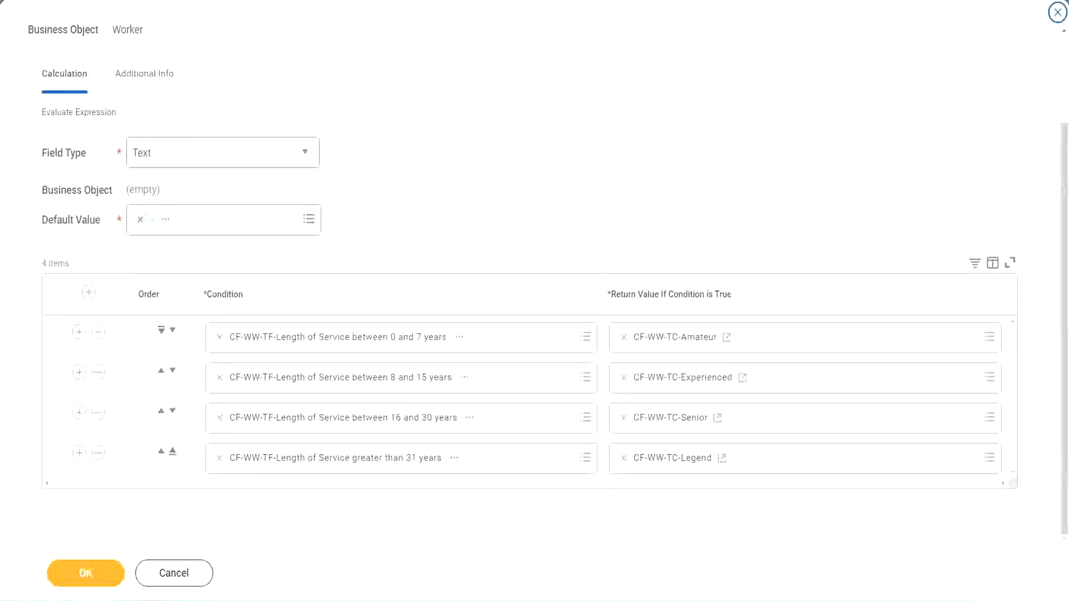
left_click_drag(685, 156, 693, 269)
left_click_drag(133, 96, 138, 135)
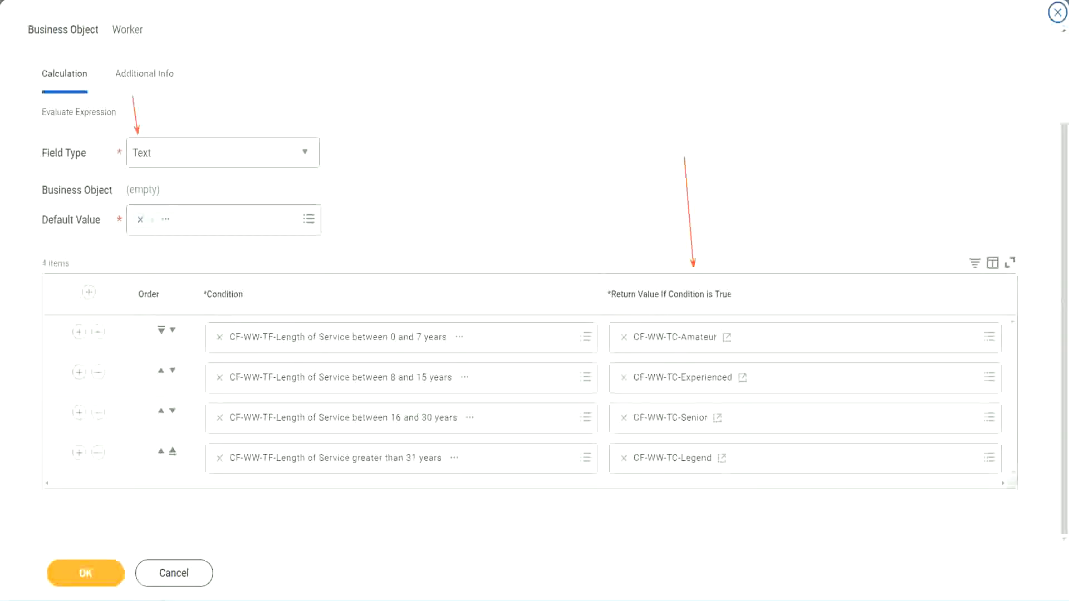
left_click(93, 570)
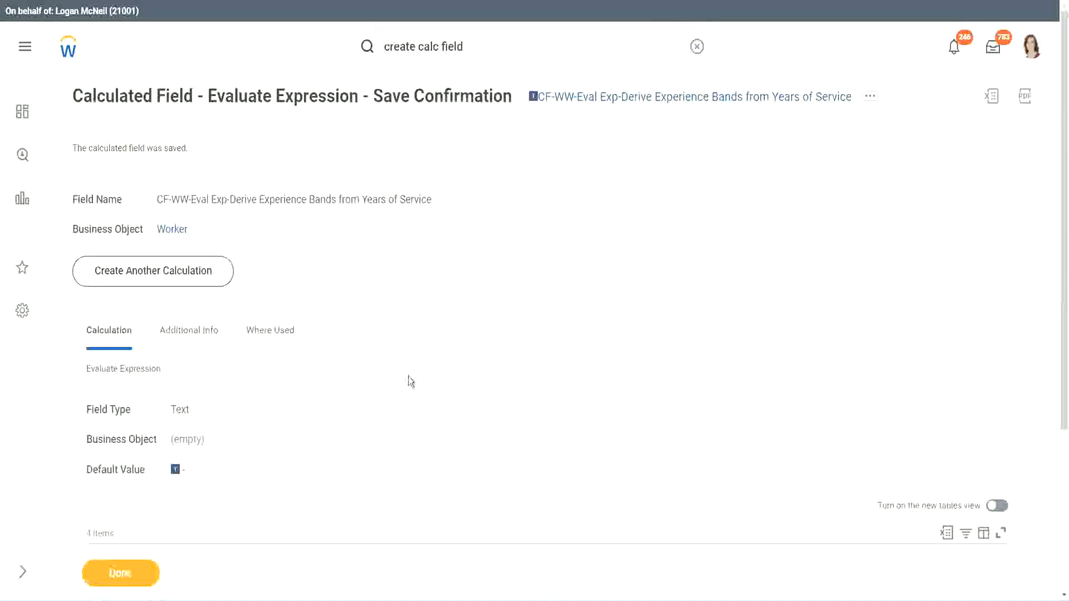
Check the saved condition table, copy the calculated field's name and close the save confirmation.
scroll(410, 381, "down", 4)
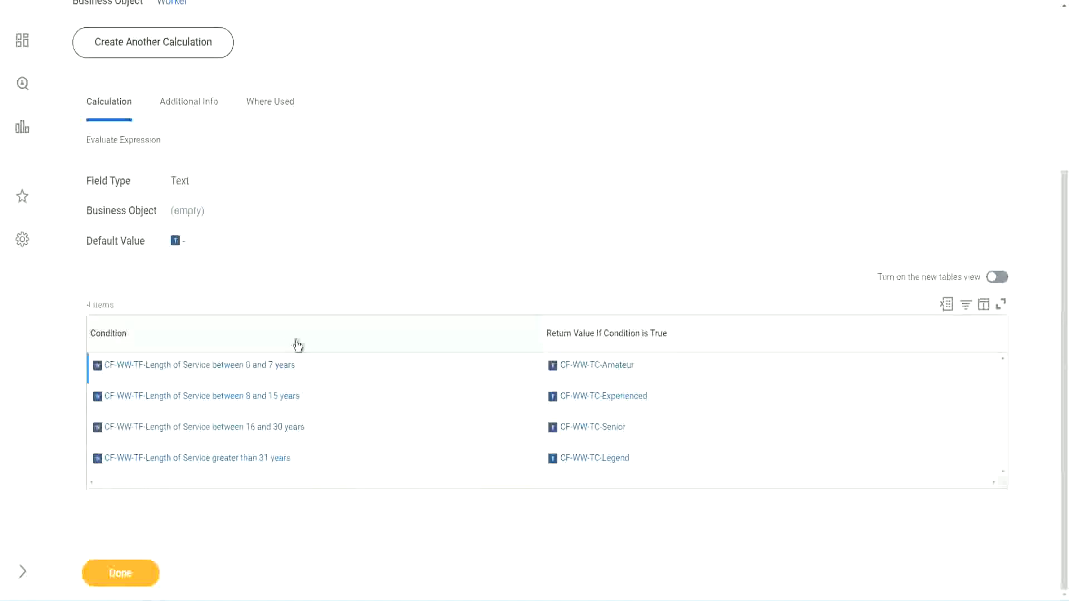
scroll(298, 343, "up", 4)
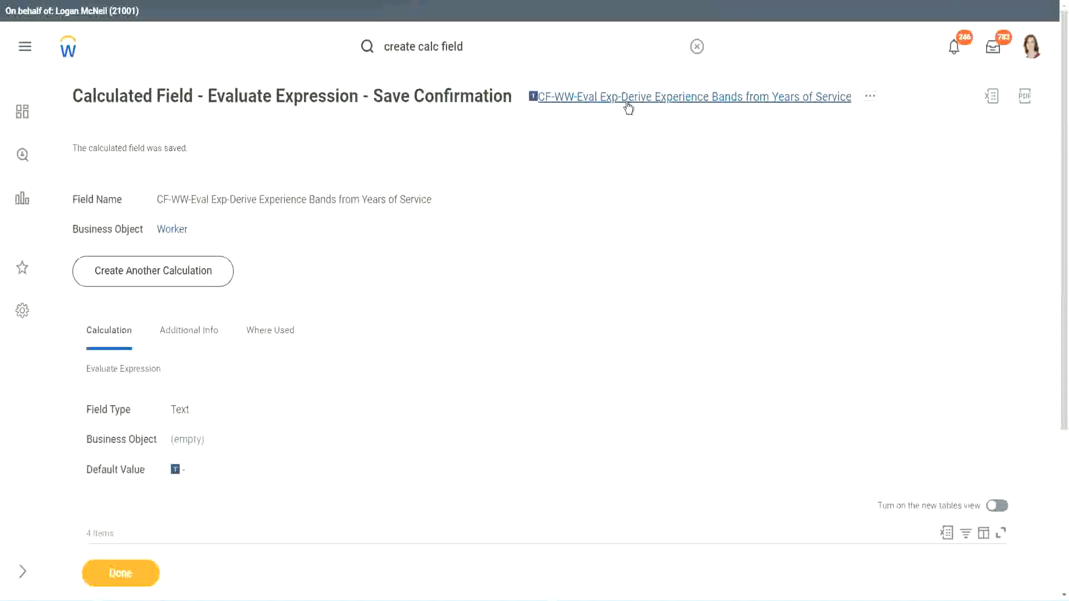
left_click(657, 167)
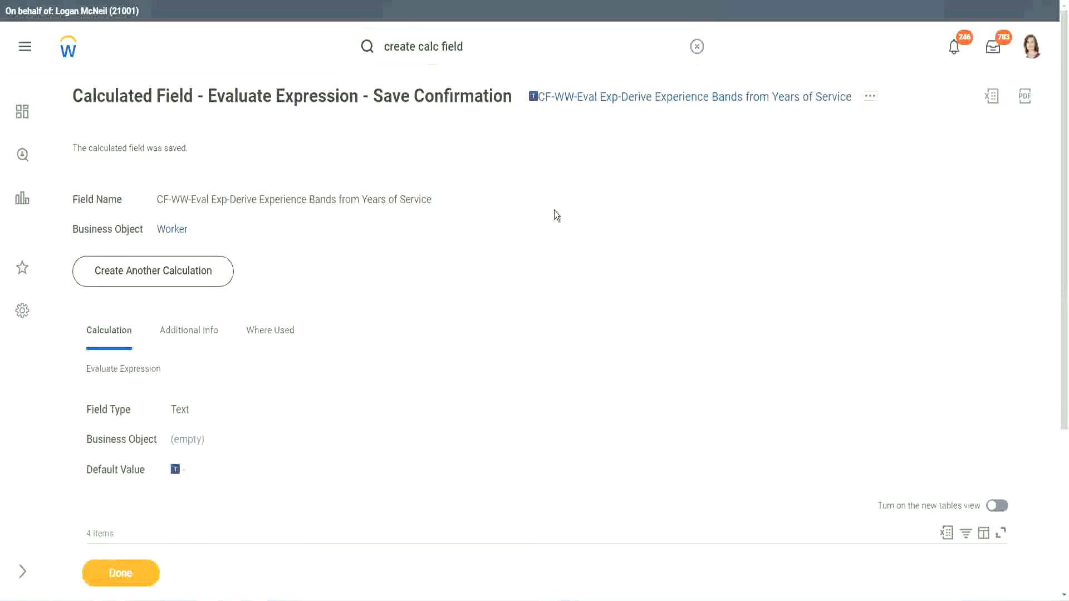
left_click(118, 577)
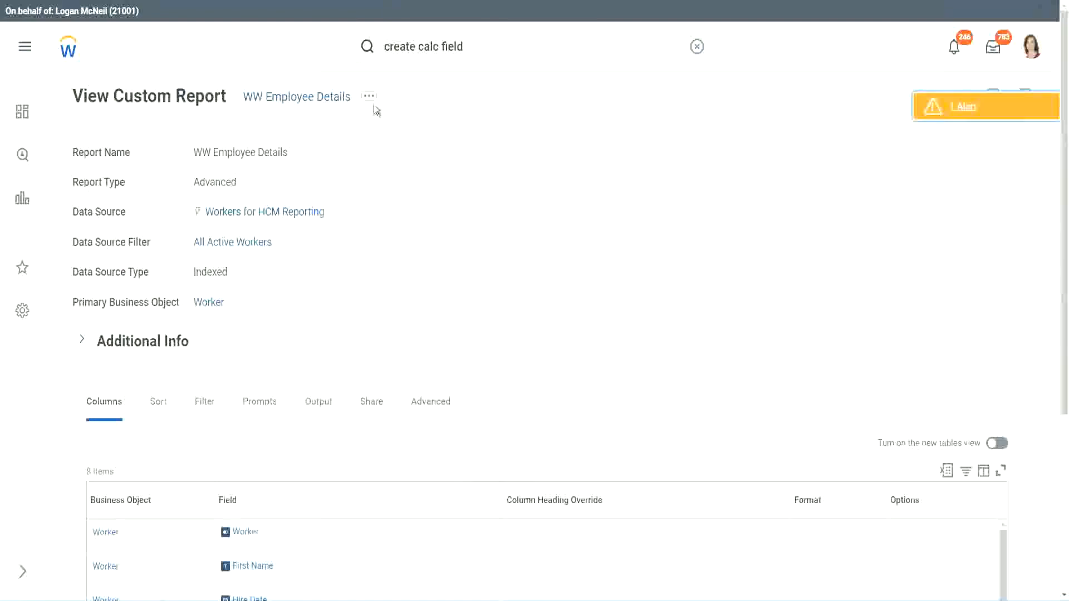
Open the WW Employee Details custom report for editing and go to its column definitions.
left_click(372, 101)
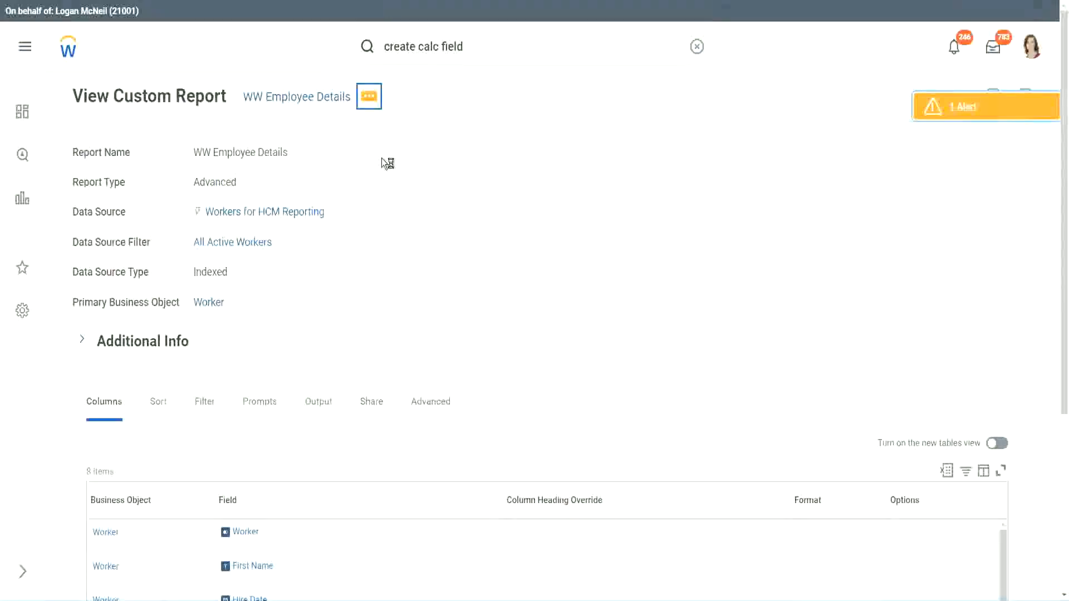
mouse_move(437, 158)
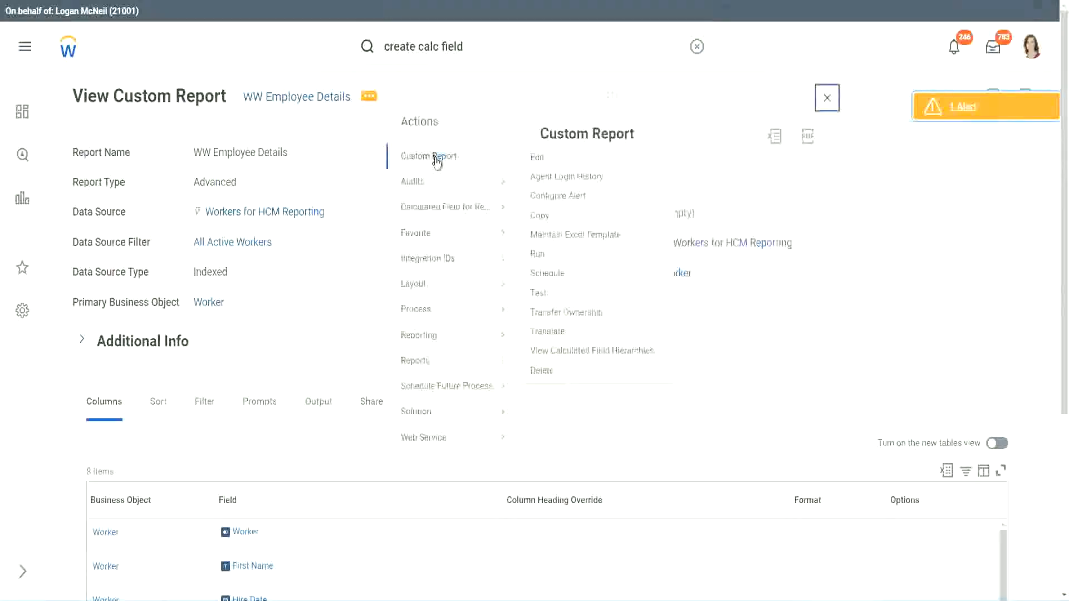
left_click(544, 162)
scroll(391, 240, "down", 4)
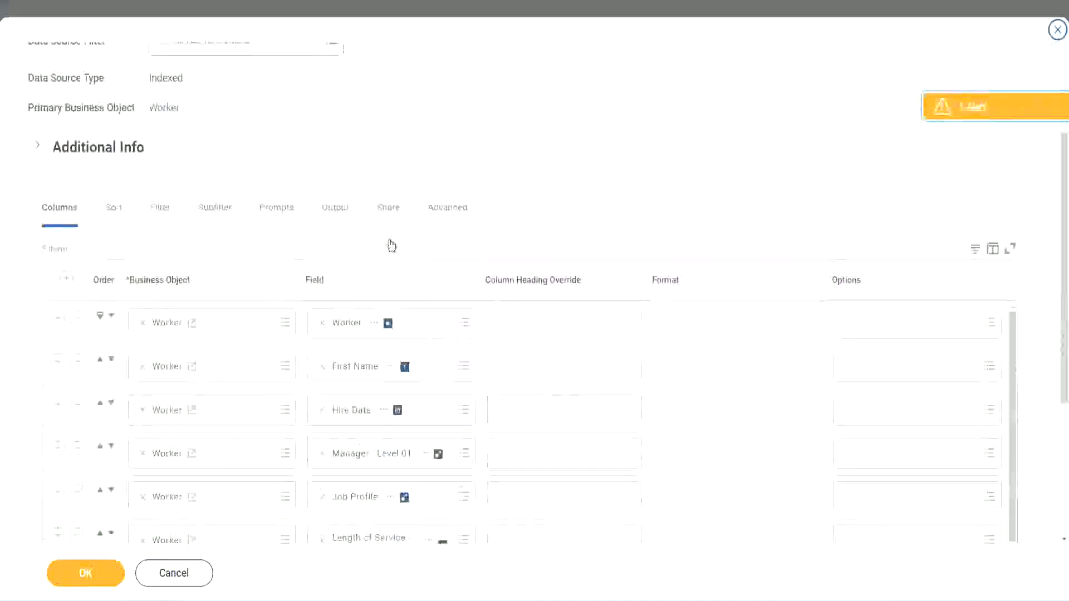
scroll(299, 309, "down", 2)
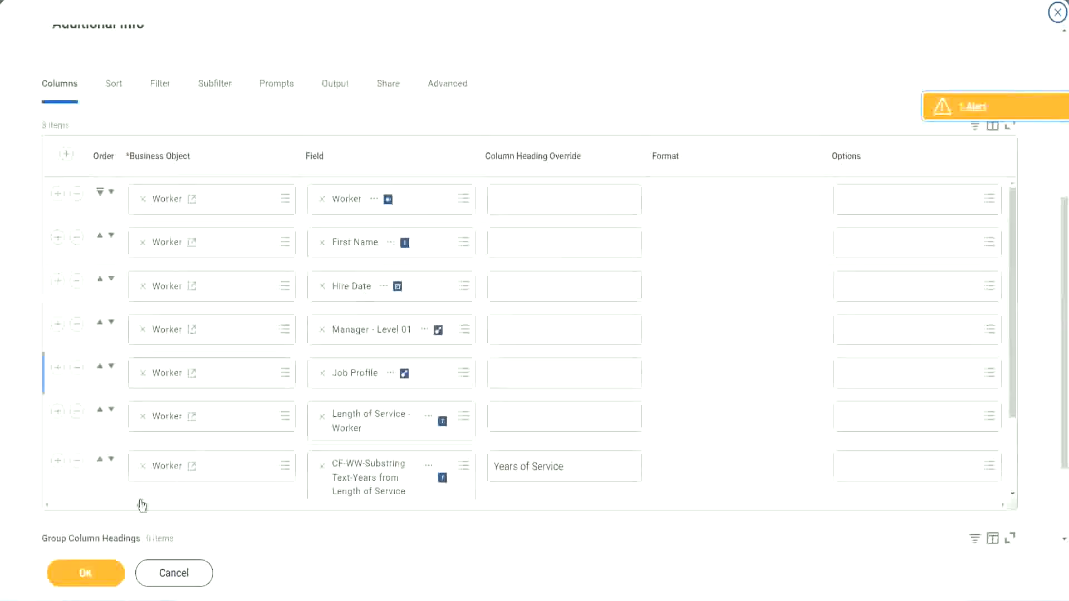
Add a Worker column row to the report and remove the CF-WW-Substring Text-Years from Length of Service column.
left_click(57, 461)
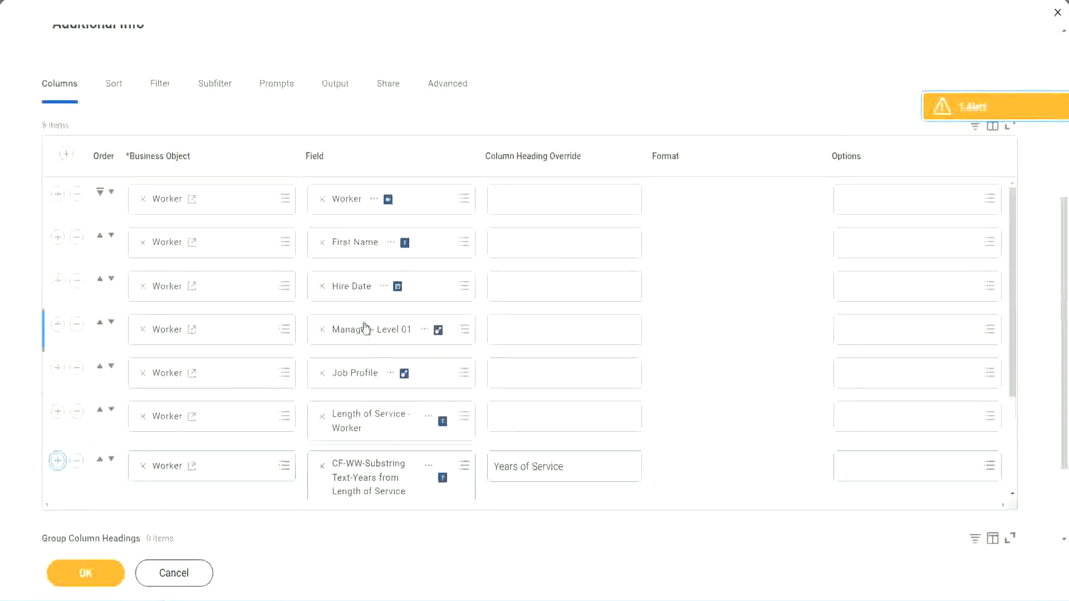
scroll(561, 365, "down", 2)
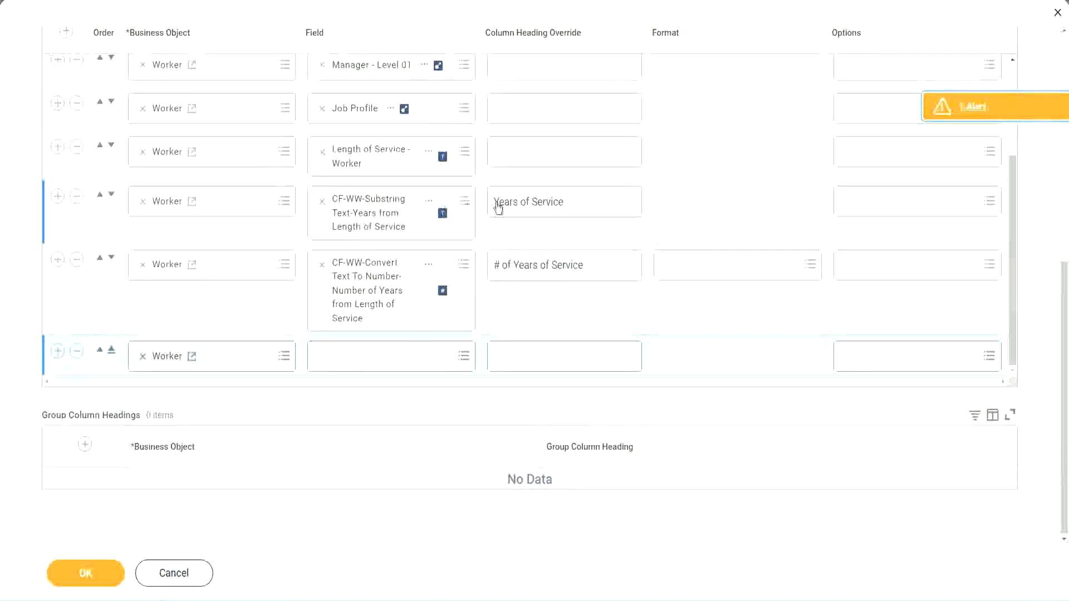
left_click(77, 197)
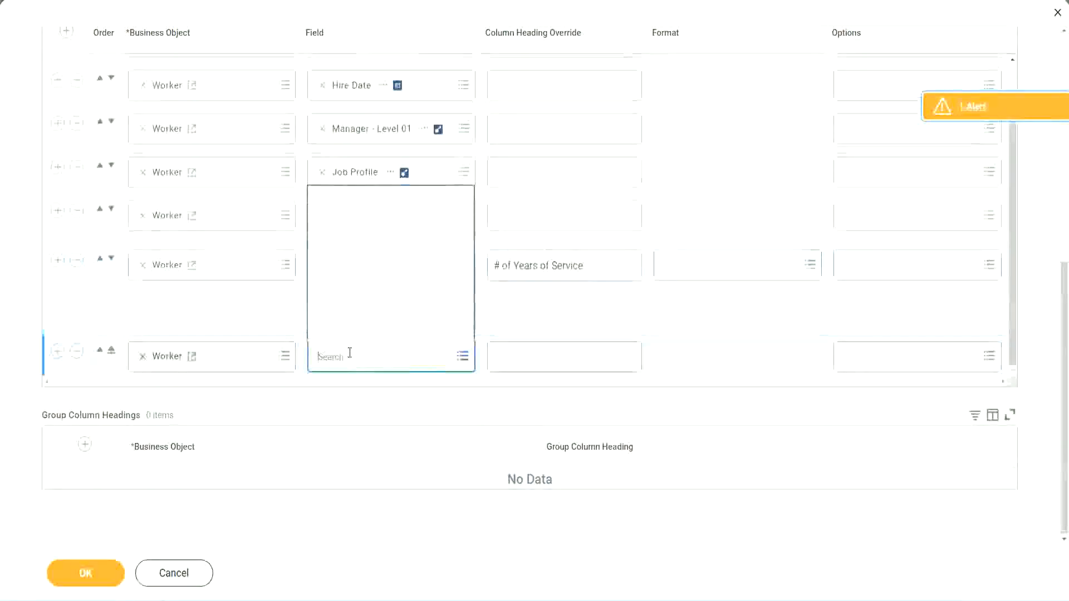
Set the new column's field to CF-WW-Eval Exp-Derive Experience Bands from Years of Service, with the heading override Experience.
key("ctrl+v")
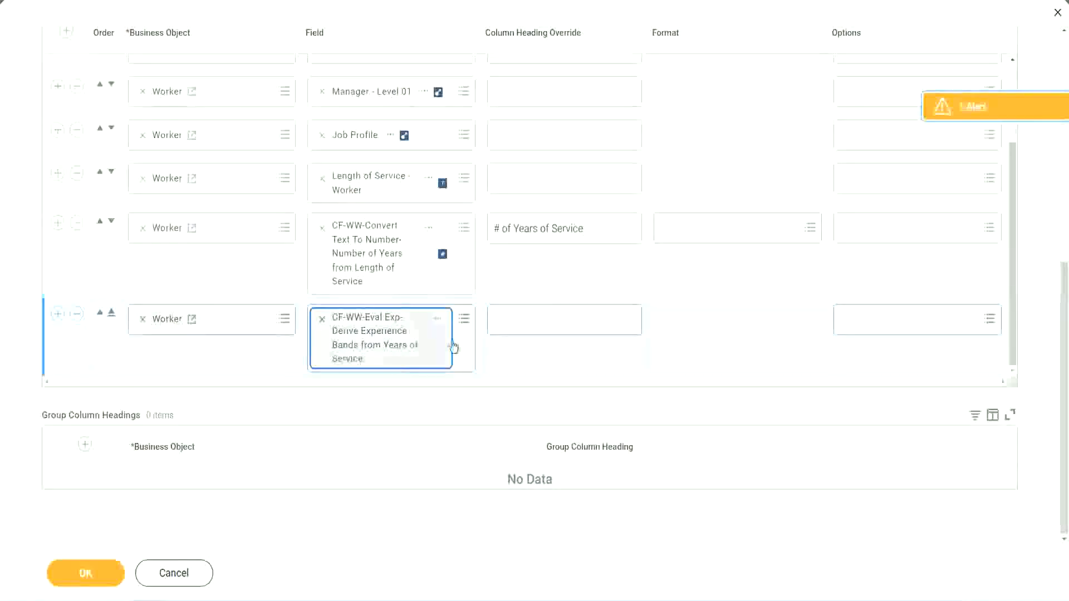
left_click(544, 320)
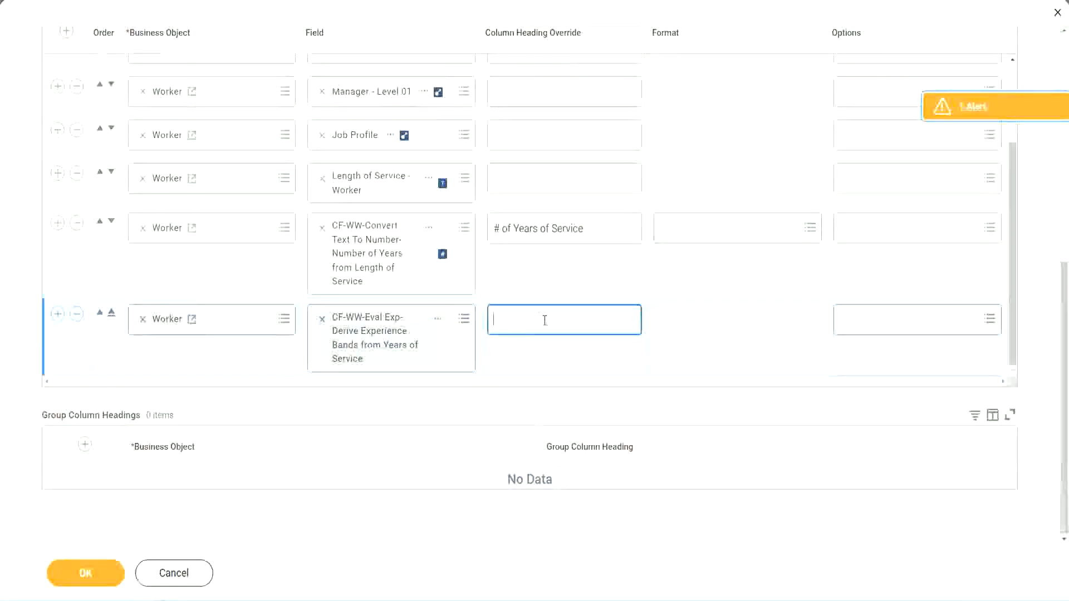
type("E")
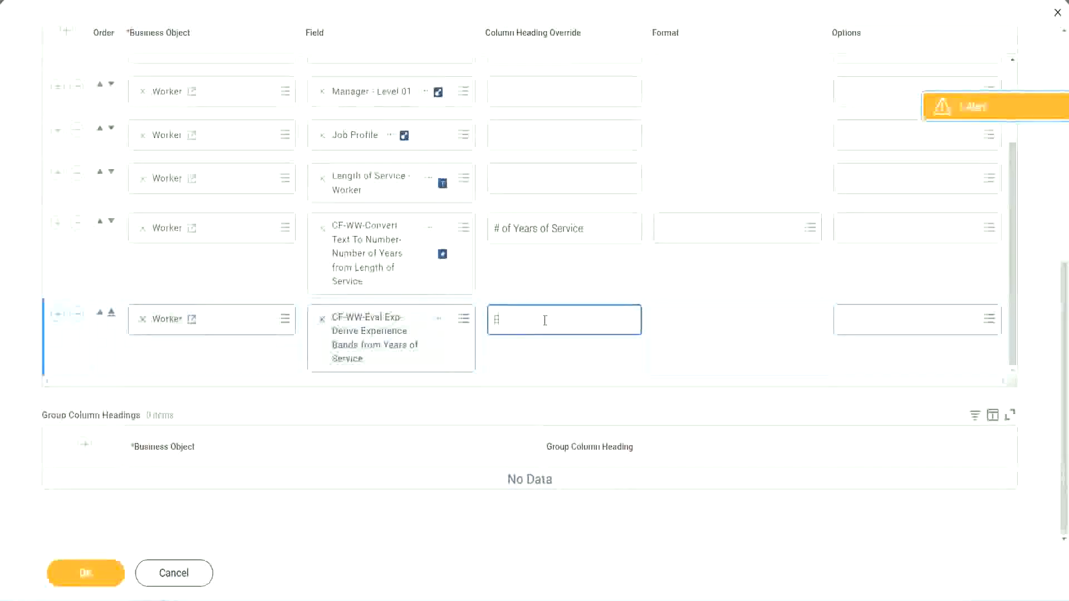
type("xperience")
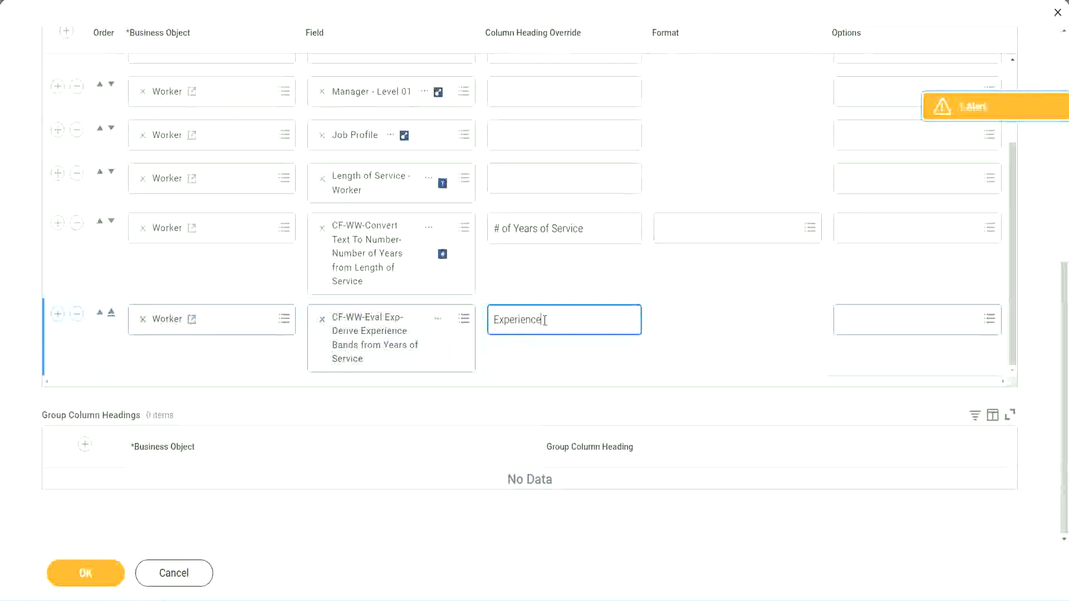
Save the new report column with the heading override Experience Bands, and run the report with all prompts left blank.
type(" Bands")
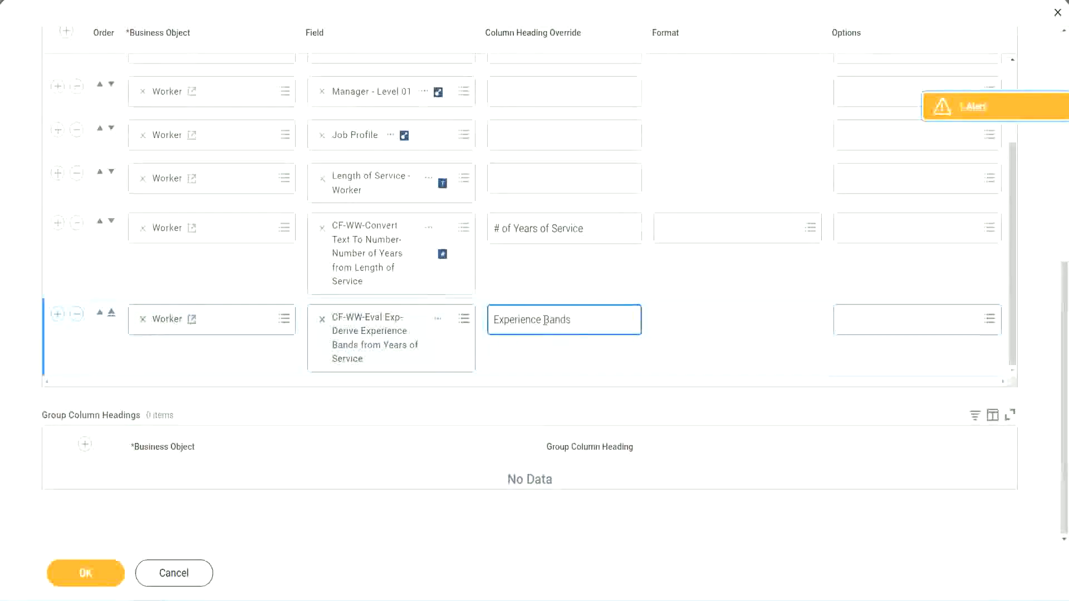
left_click(102, 577)
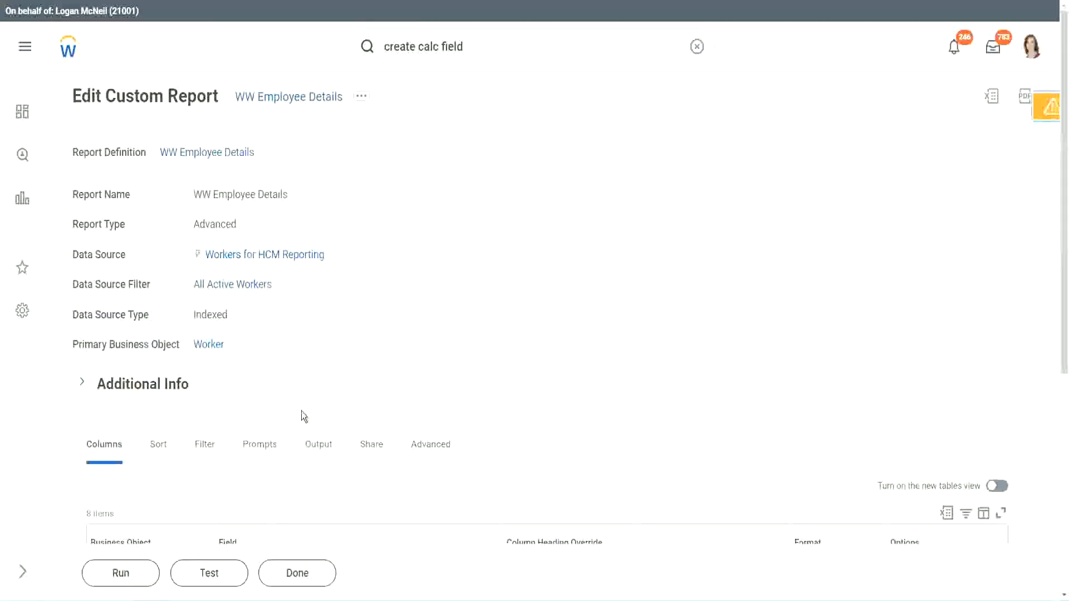
scroll(334, 382, "down", 4)
left_click(124, 574)
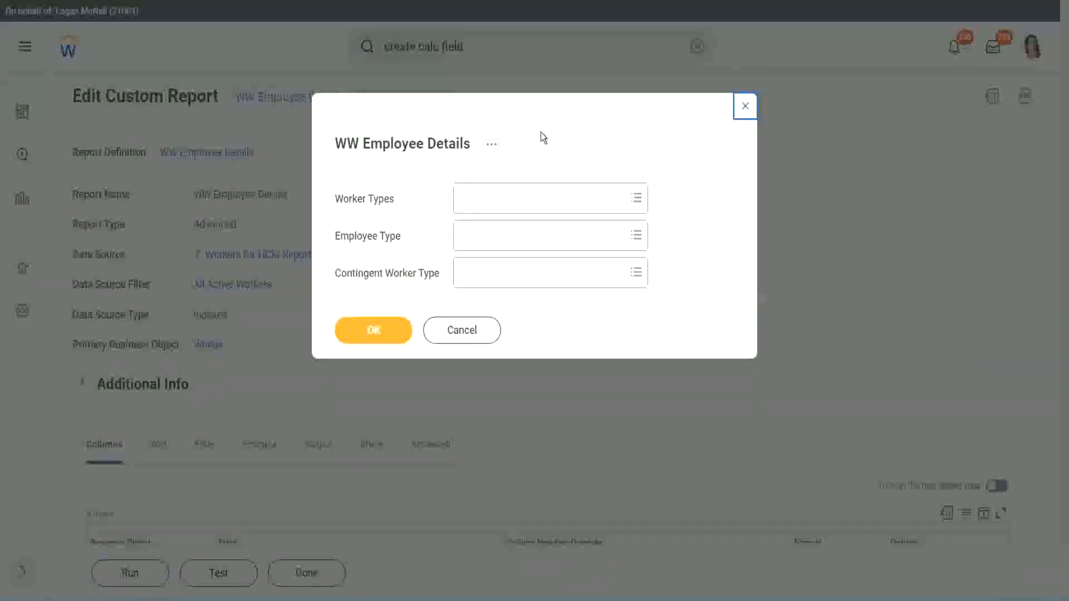
left_click(373, 330)
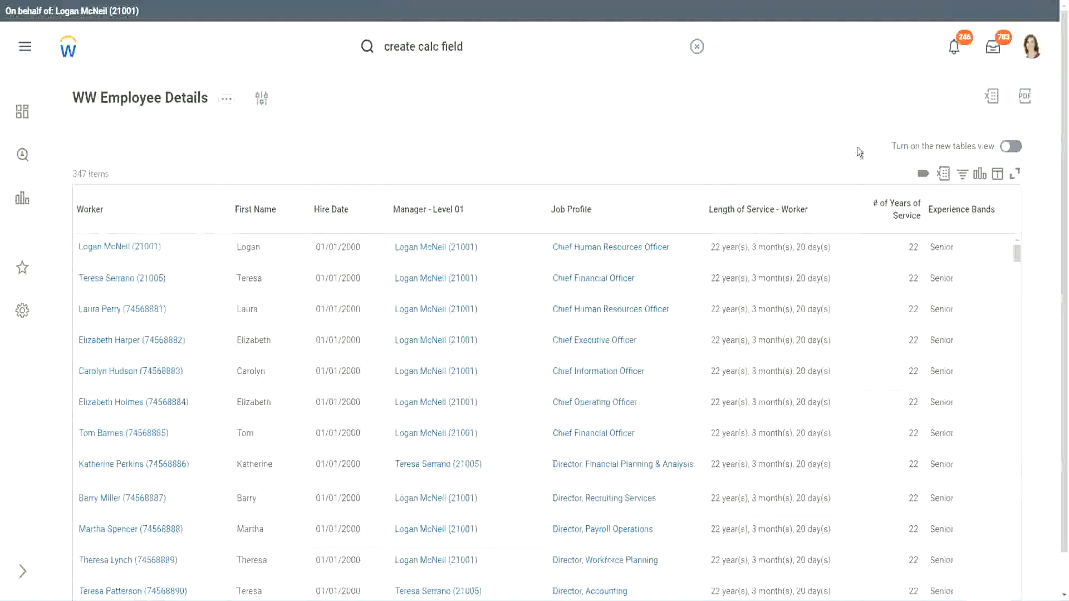
Check the first worker's years of service and experience band against the 16 - 30 years Senior definition in the Notepad++ notes.
scroll(869, 161, "down", 1)
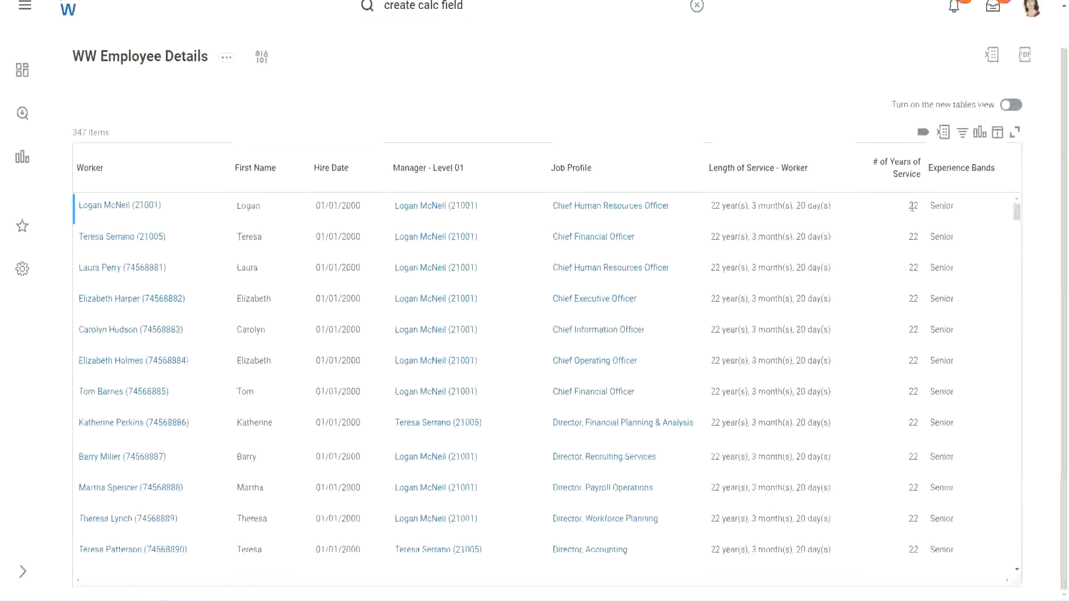
double_click(914, 206)
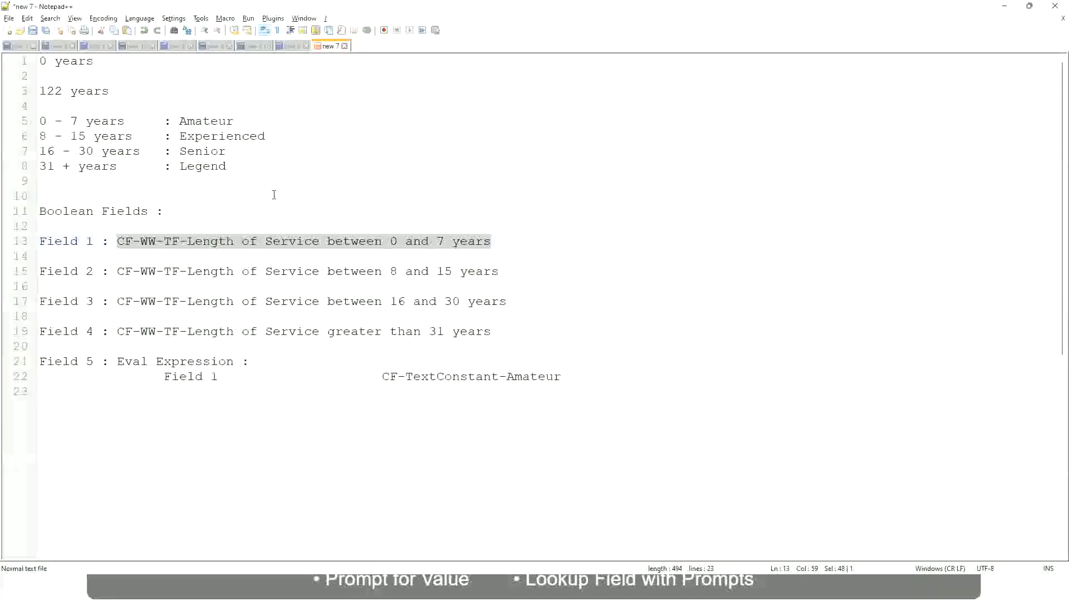
left_click(274, 195)
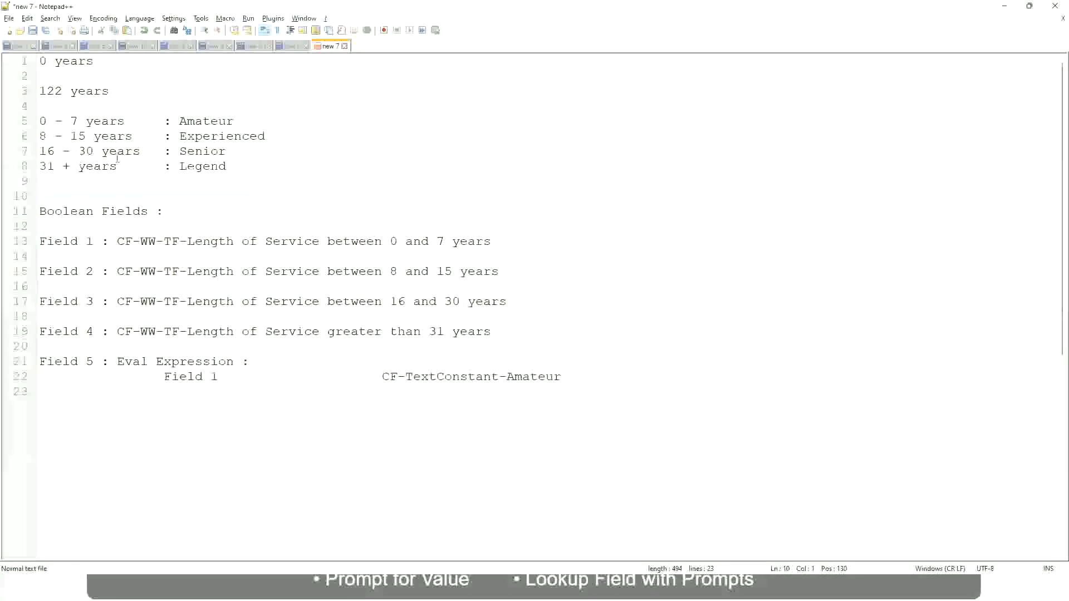
left_click(183, 151)
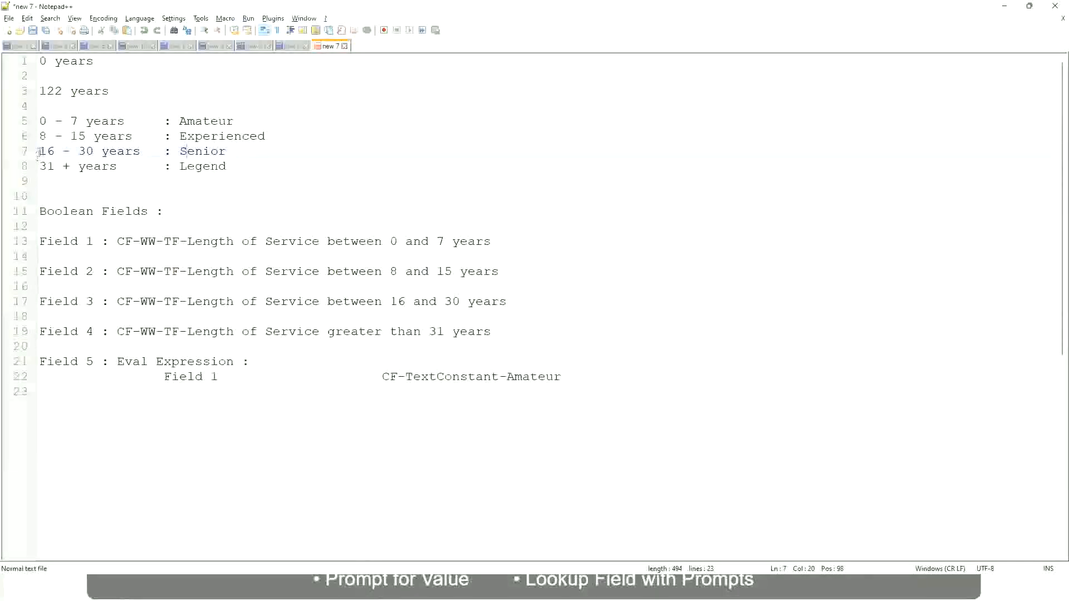
left_click_drag(38, 151, 104, 152)
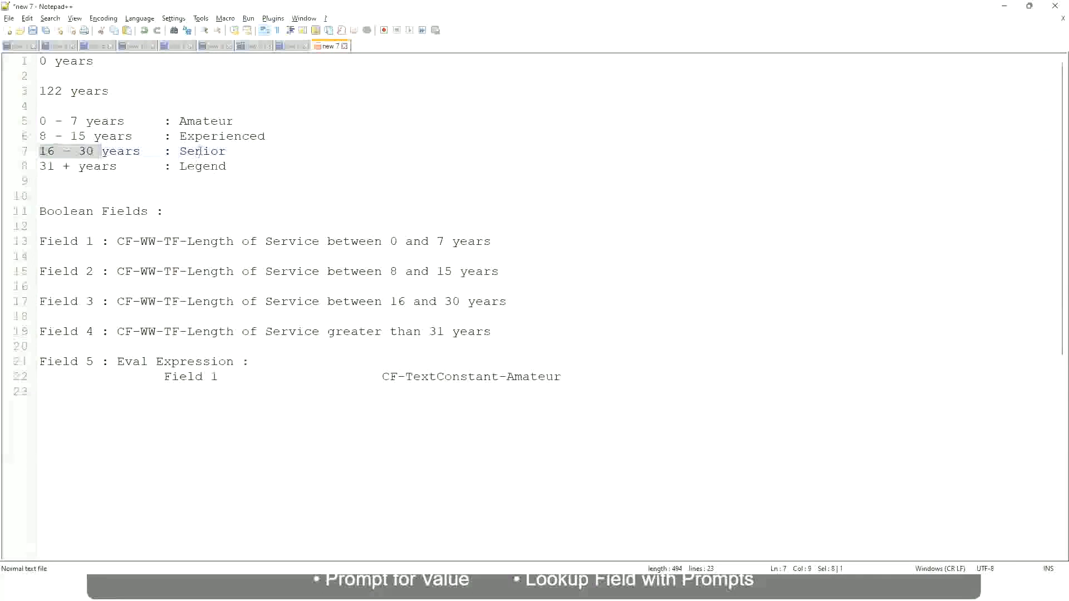
double_click(200, 151)
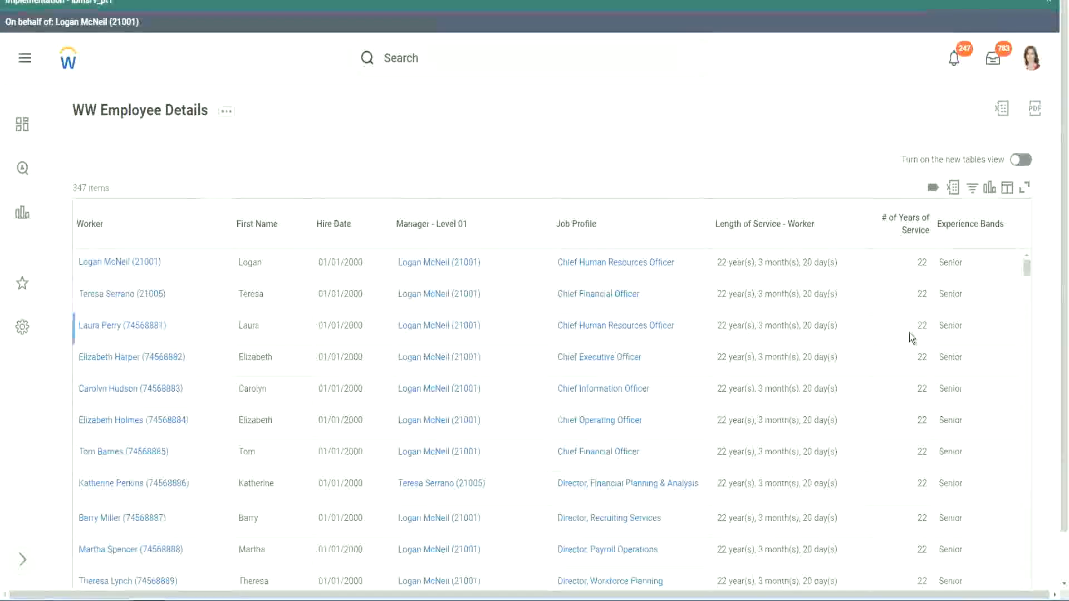
Back in the Workday report, examine the years of service and Experience Bands values down the worker rows.
scroll(913, 333, "down", 2)
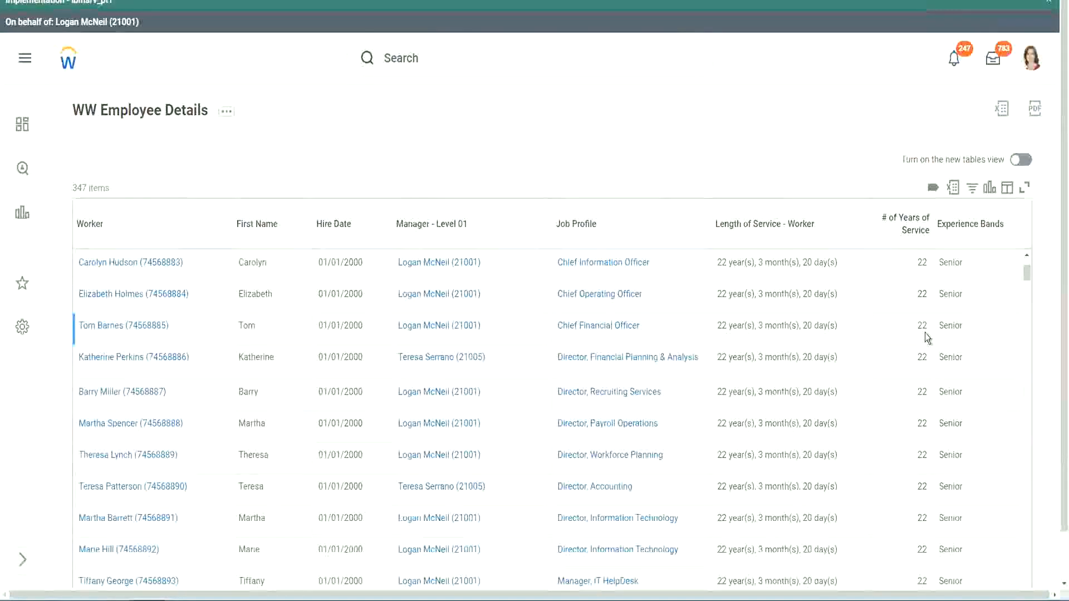
scroll(925, 334, "down", 5)
scroll(934, 372, "down", 5)
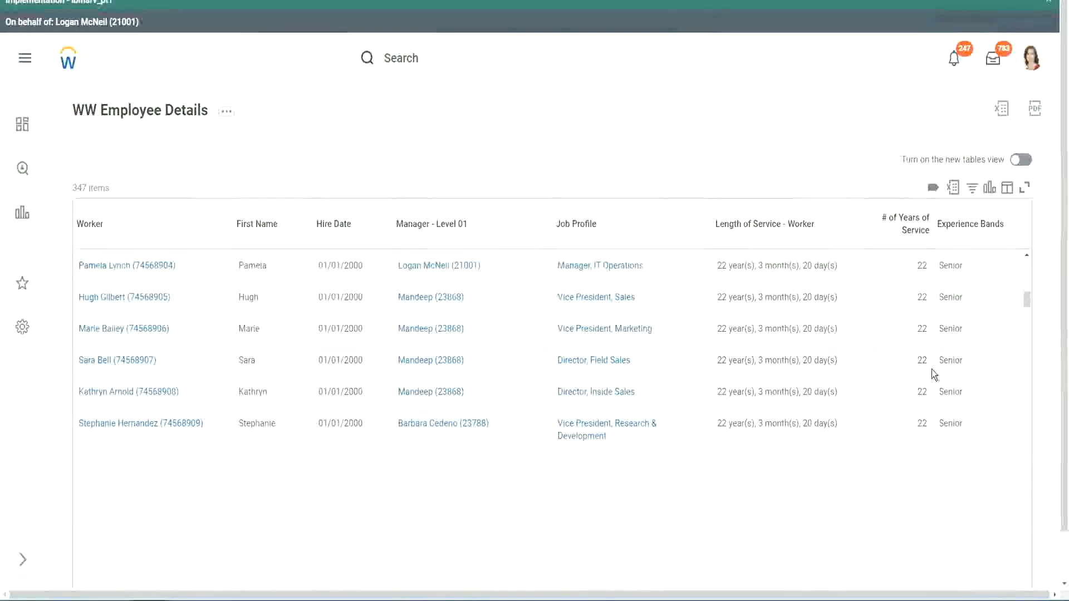
scroll(933, 371, "down", 3)
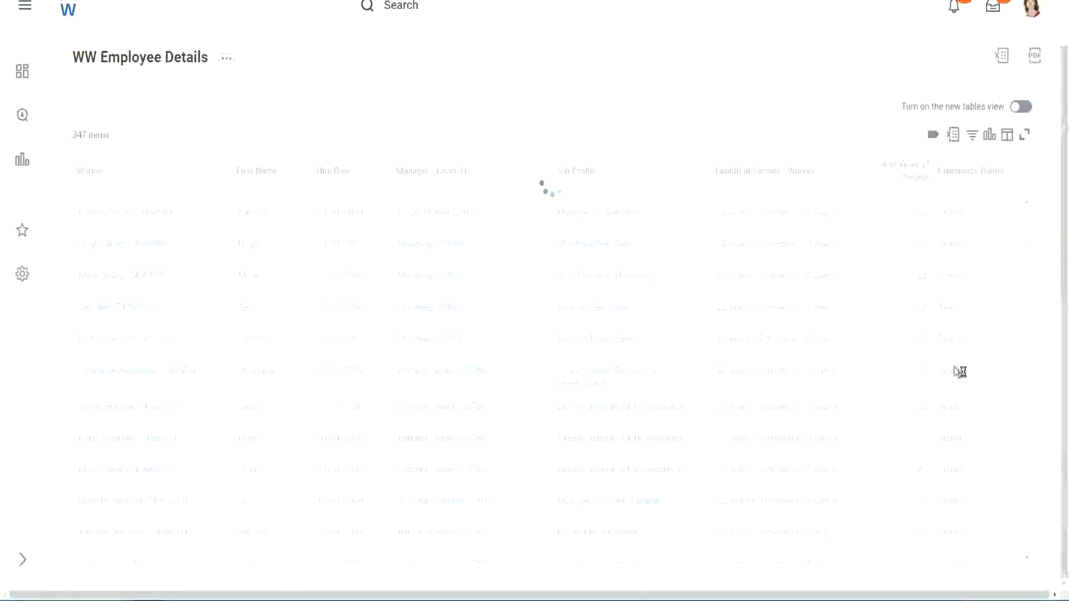
scroll(991, 313, "down", 5)
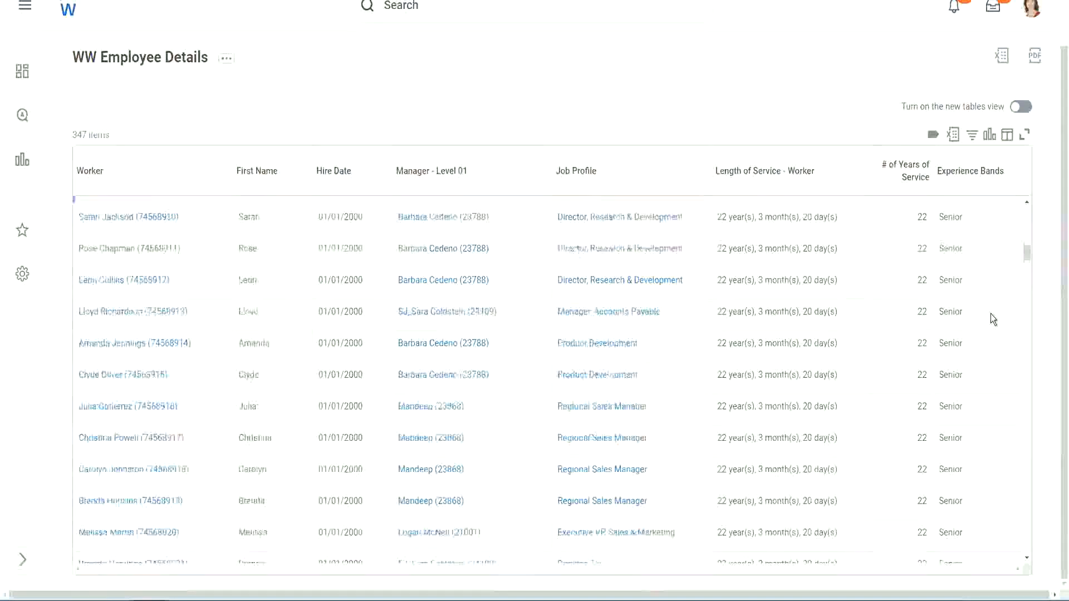
scroll(991, 313, "down", 3)
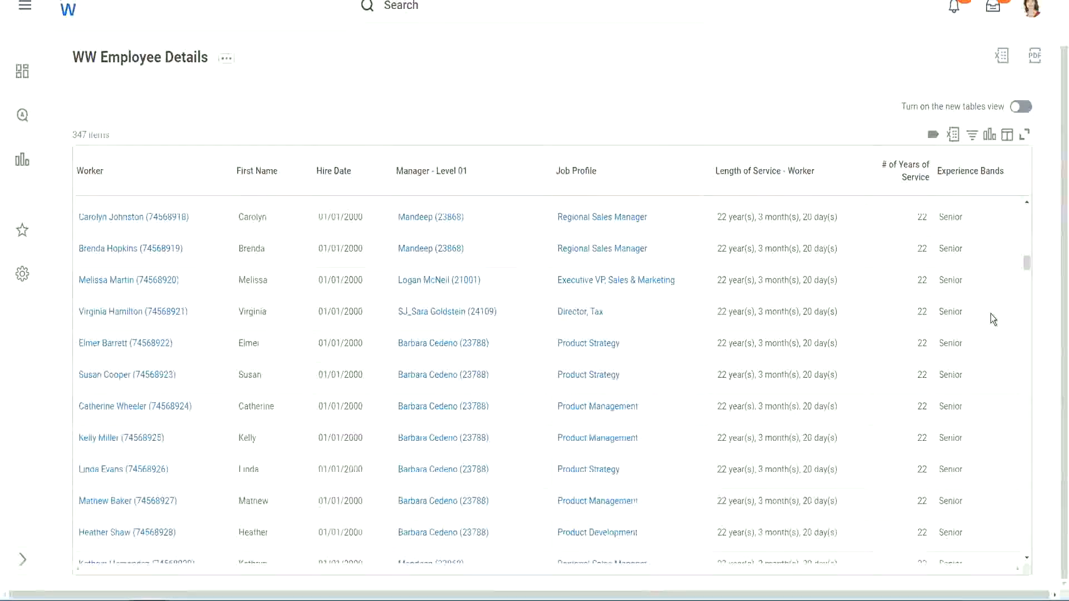
scroll(991, 313, "down", 5)
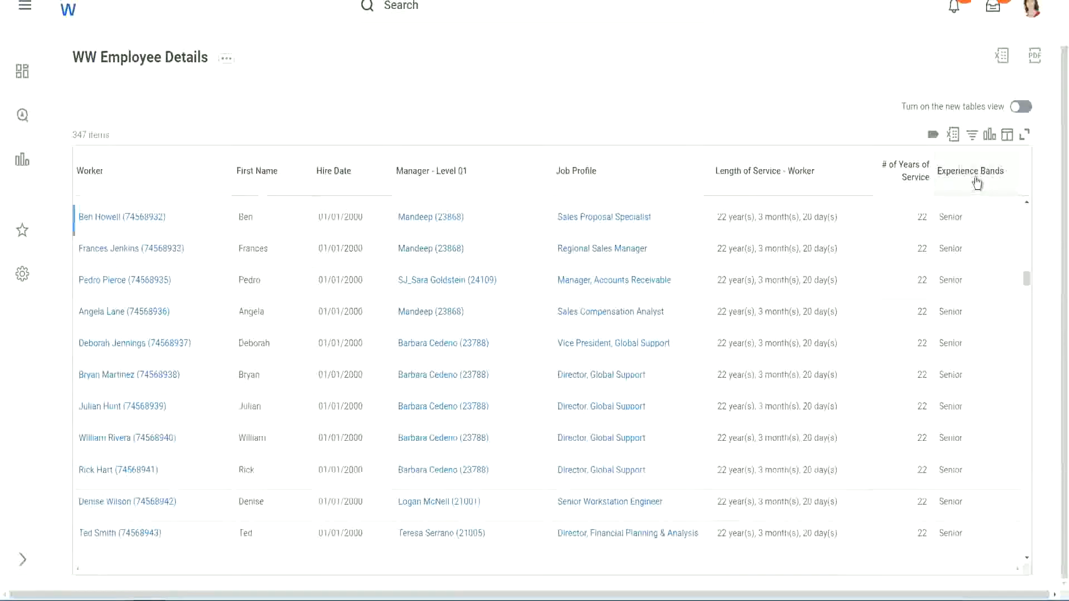
Filter the report results to rows whose Experience Bands value contains Amateur.
left_click(977, 182)
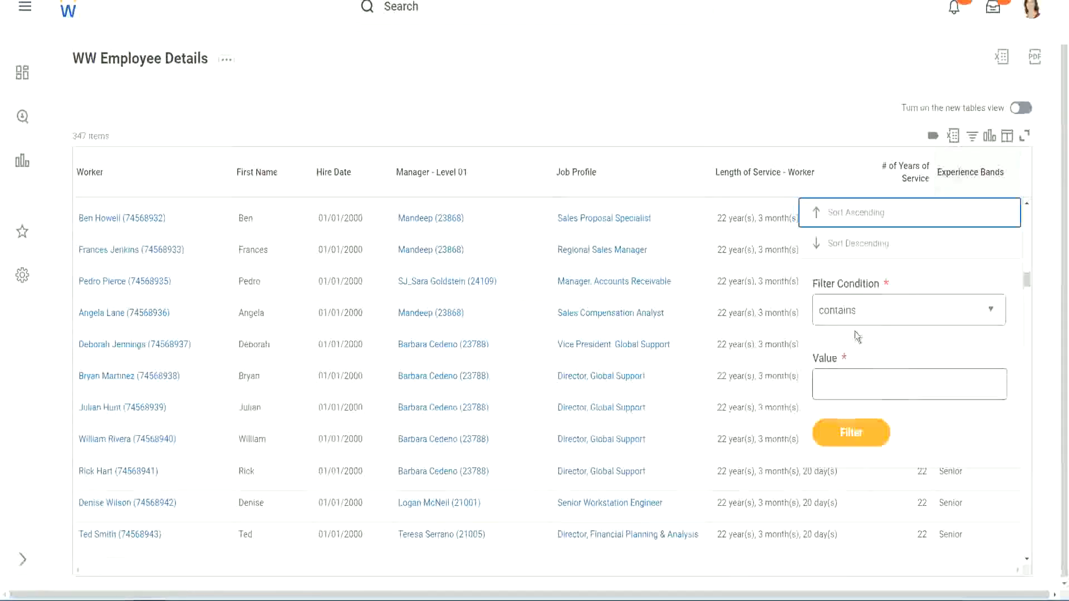
left_click(847, 375)
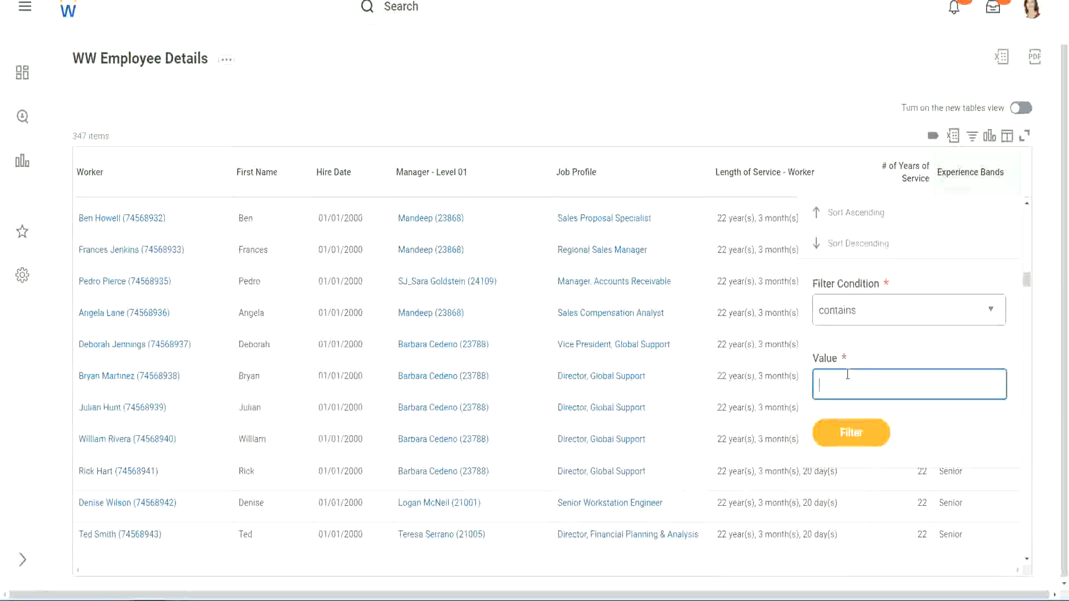
type("Amateur")
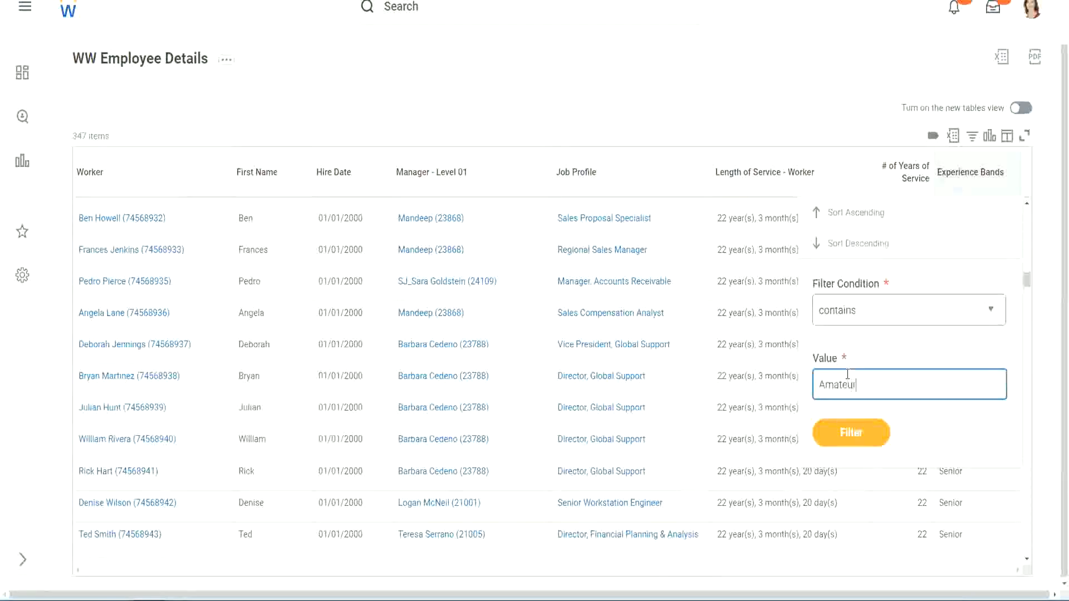
left_click(842, 437)
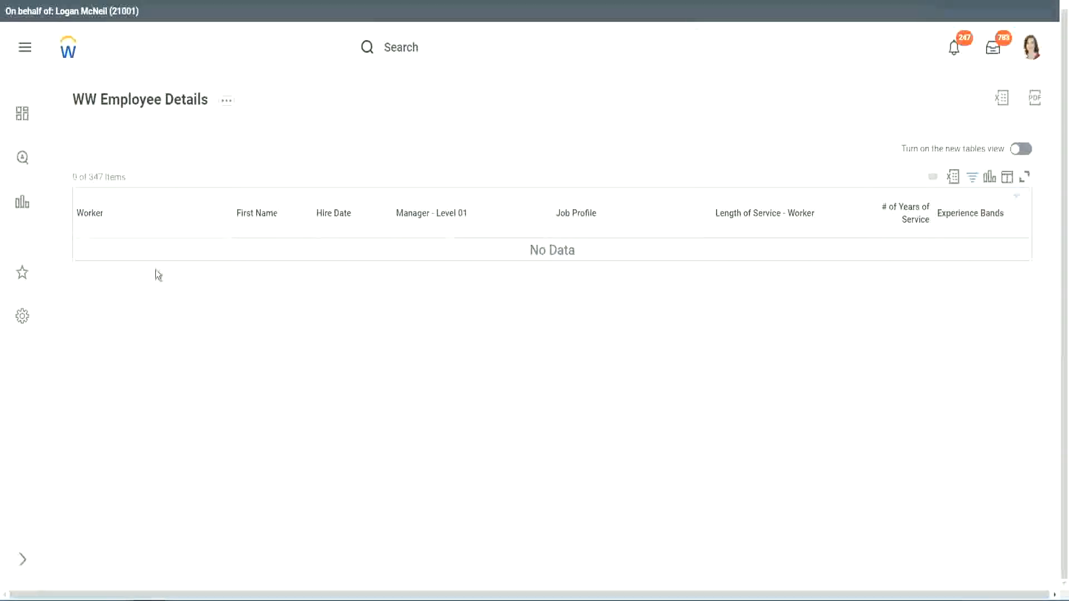
Change the Experience Bands filter to show rows containing Legend.
left_click(968, 215)
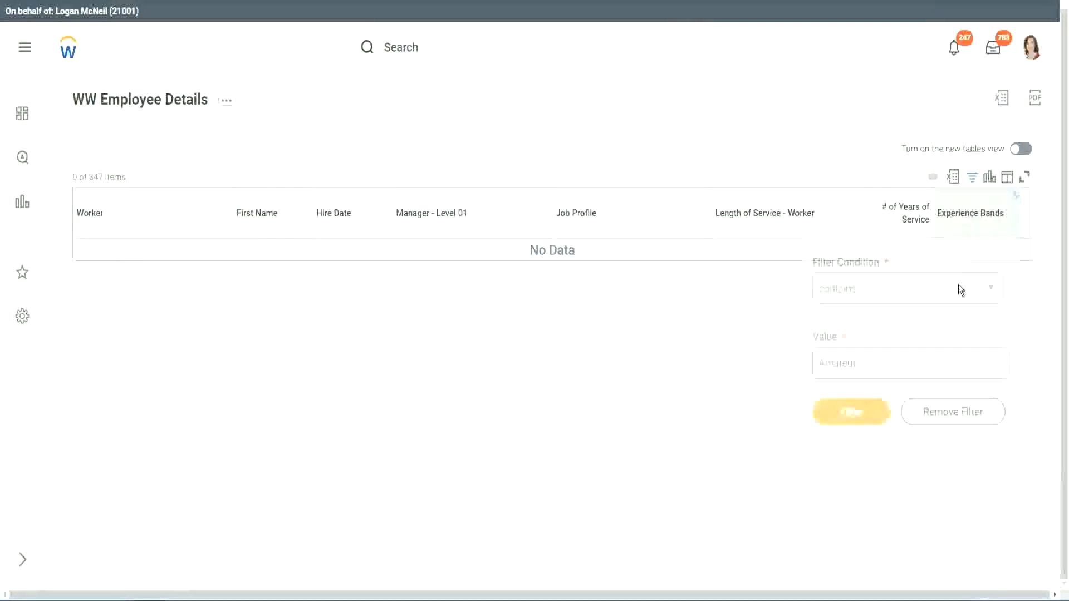
left_click(864, 359)
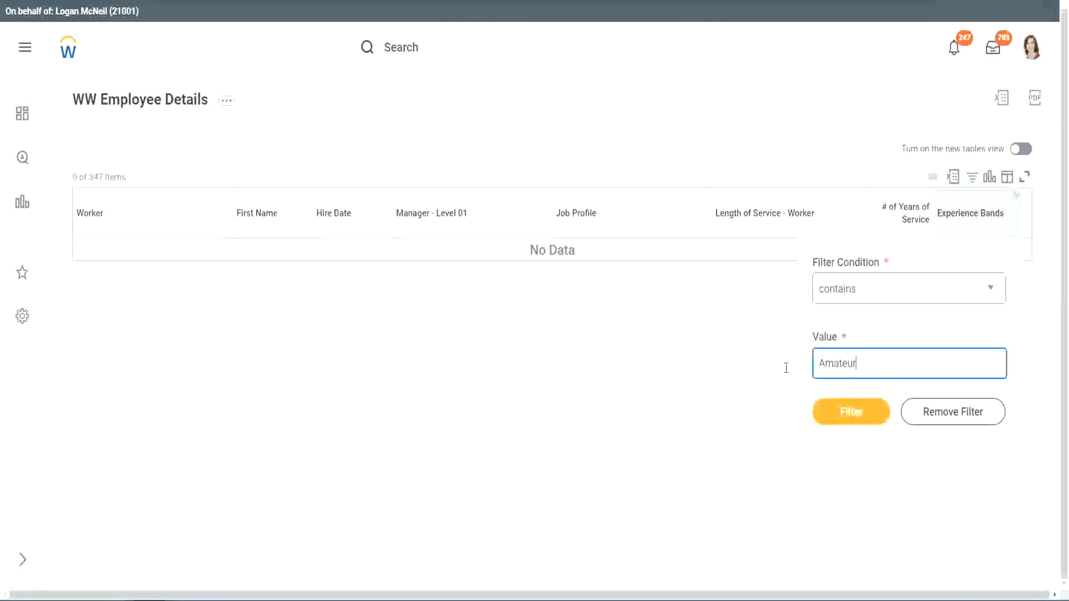
left_click_drag(787, 368, 763, 366)
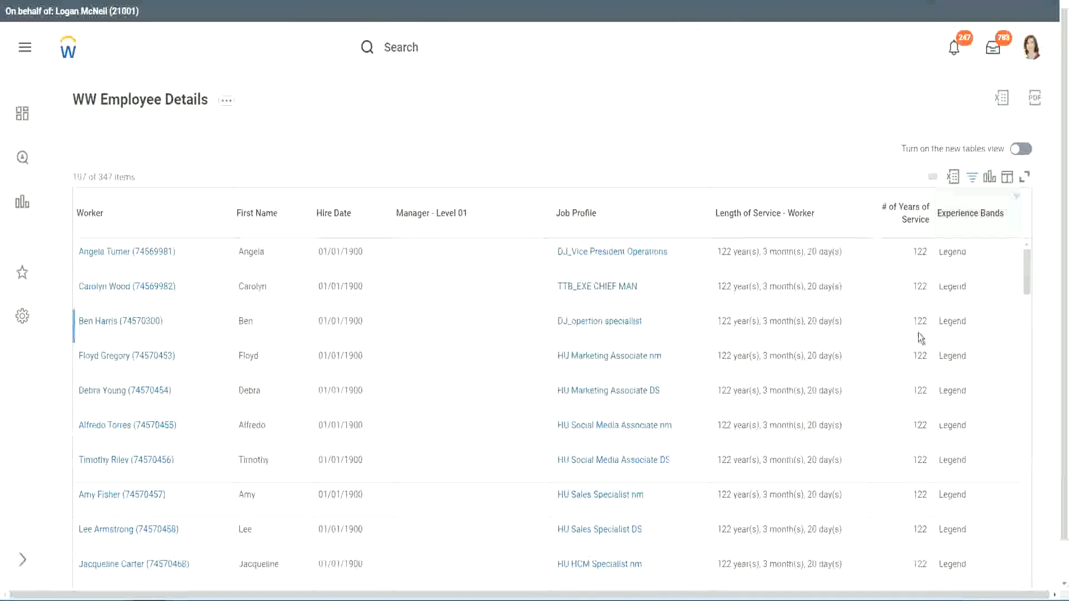
Examine the hire dates, years of service and experience bands across the filtered Legend rows down to the end of the results.
scroll(917, 333, "down", 10)
scroll(919, 333, "down", 5)
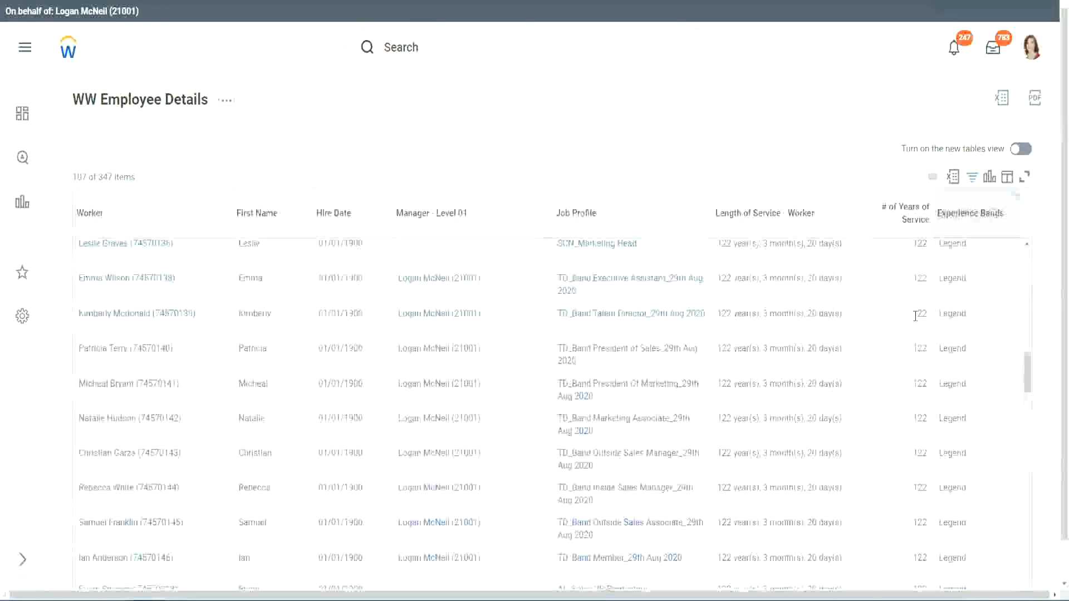
scroll(915, 316, "down", 10)
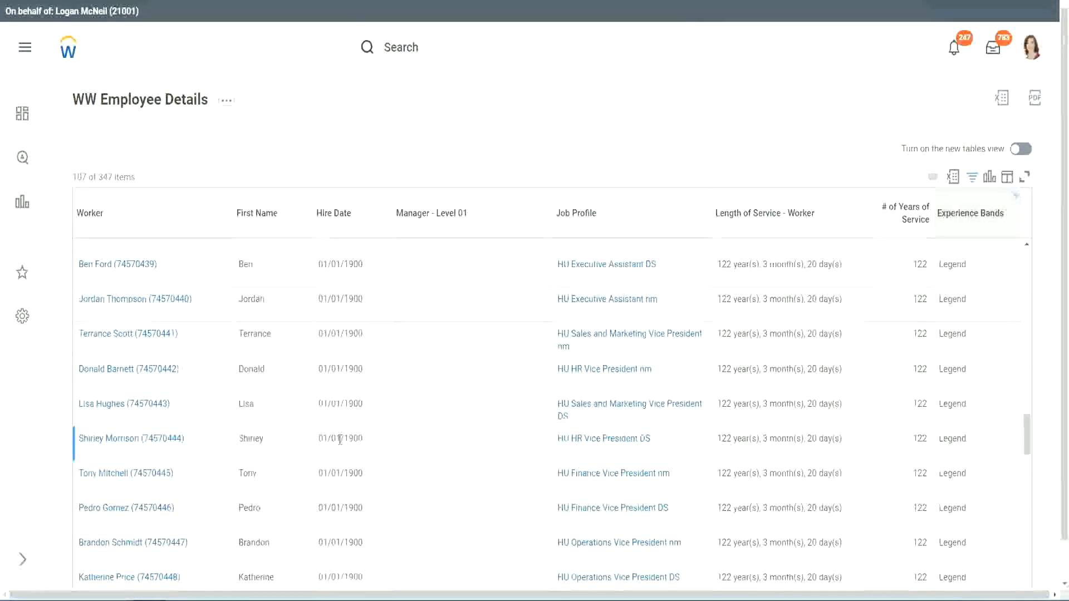
double_click(351, 437)
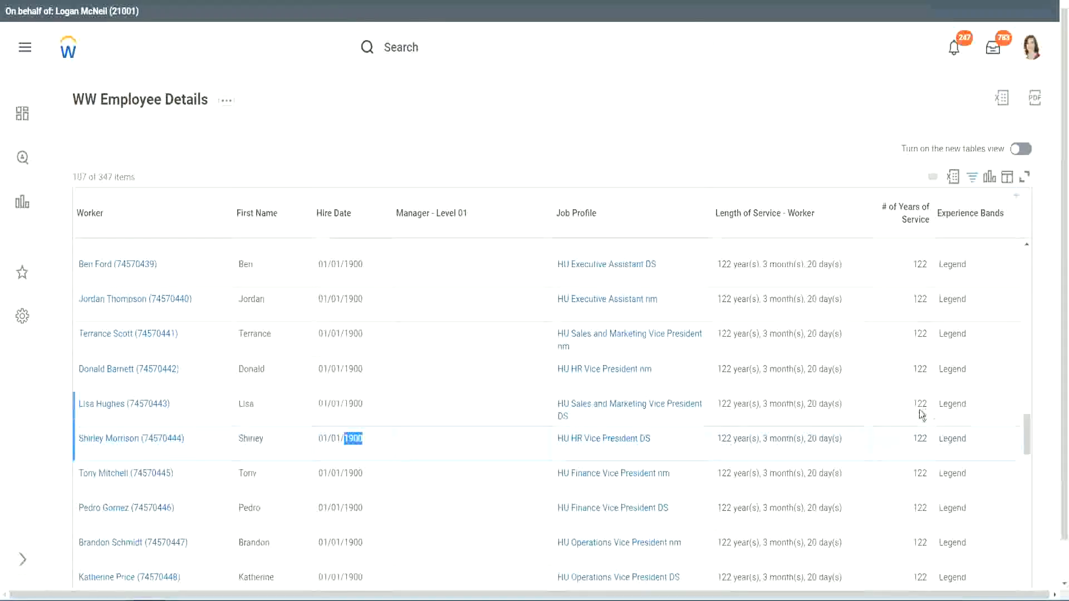
scroll(914, 415, "down", 2)
scroll(909, 418, "down", 1)
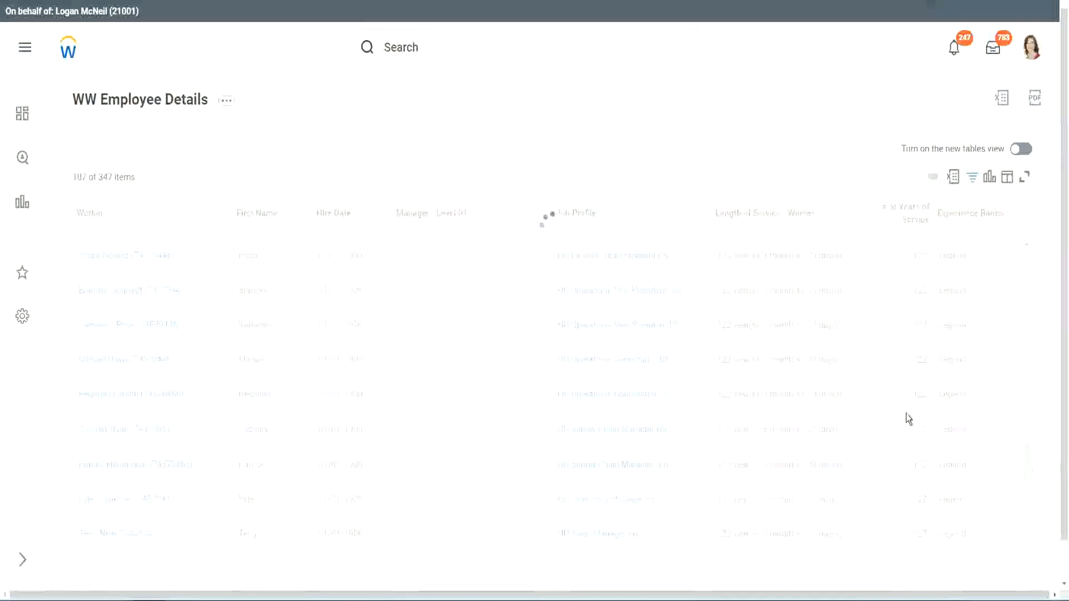
scroll(906, 414, "down", 20)
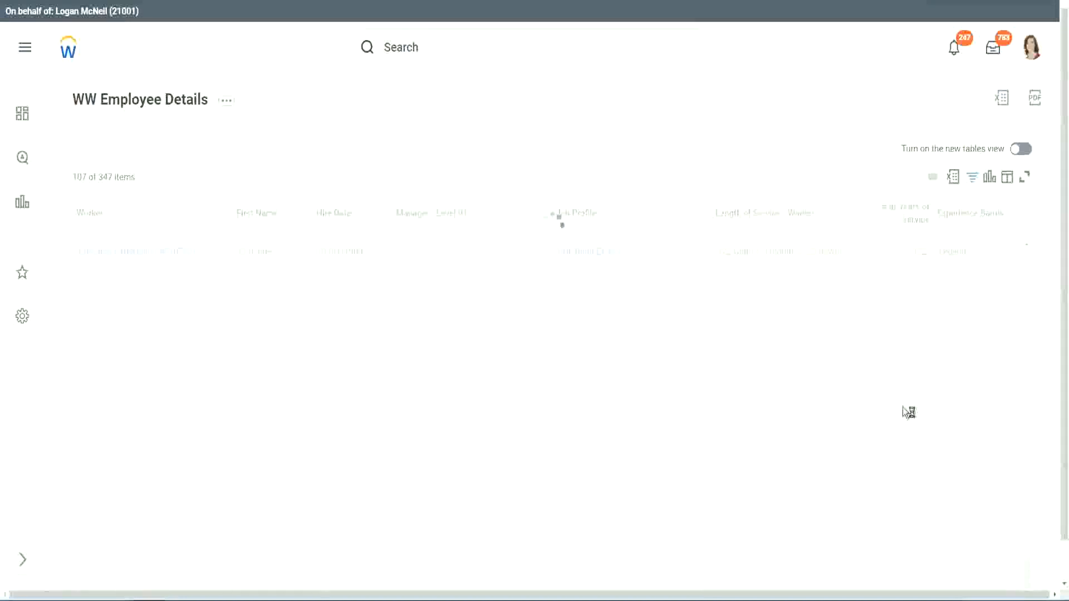
scroll(891, 366, "down", 2)
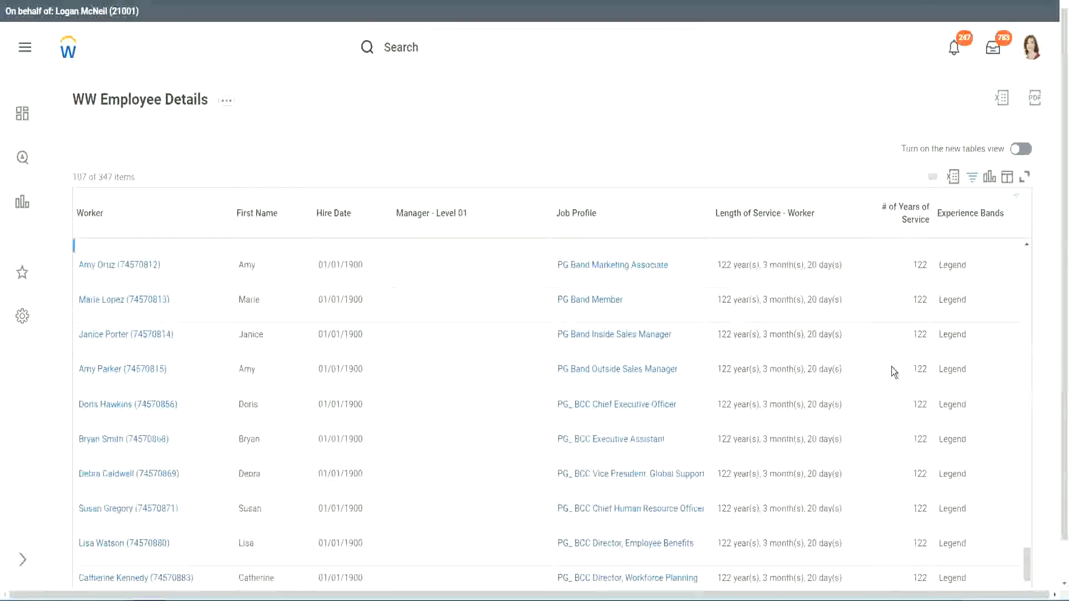
scroll(891, 366, "down", 2)
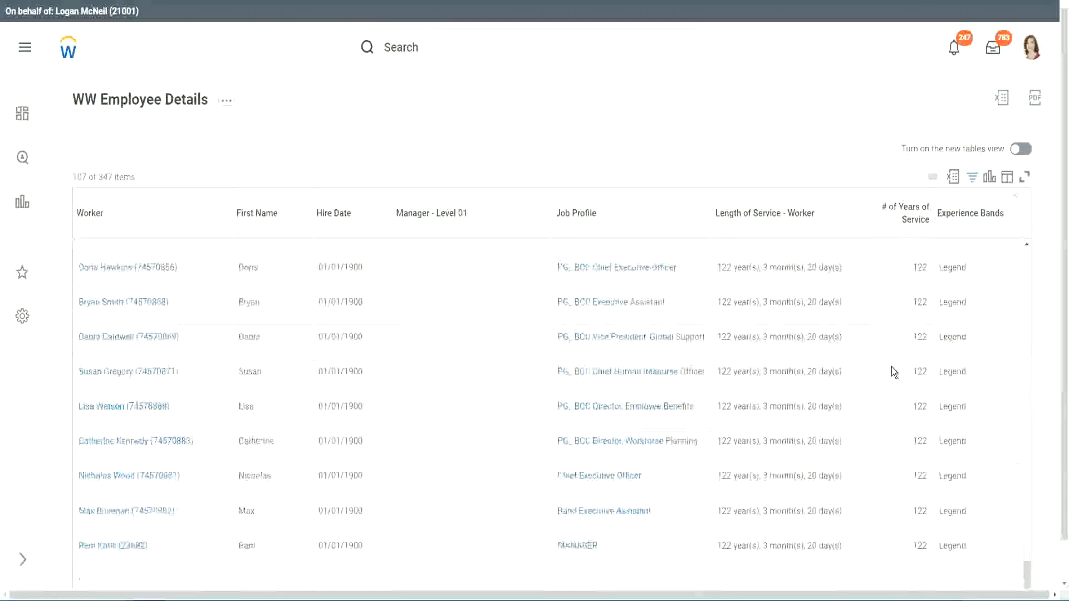
Compare the years of service in the last Legend rows with their assigned experience band.
left_click(911, 556)
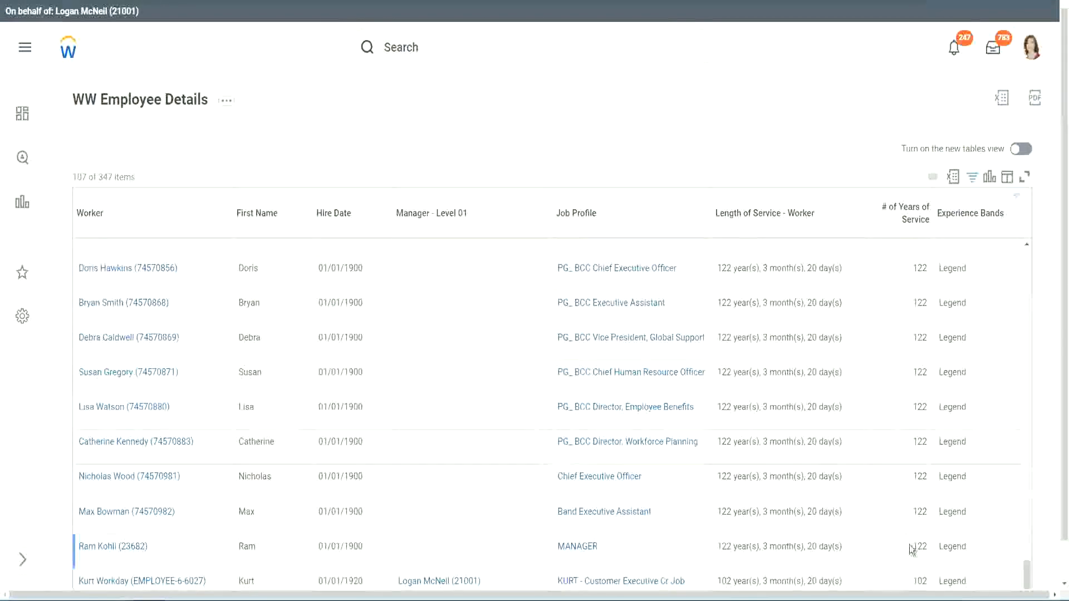
double_click(918, 580)
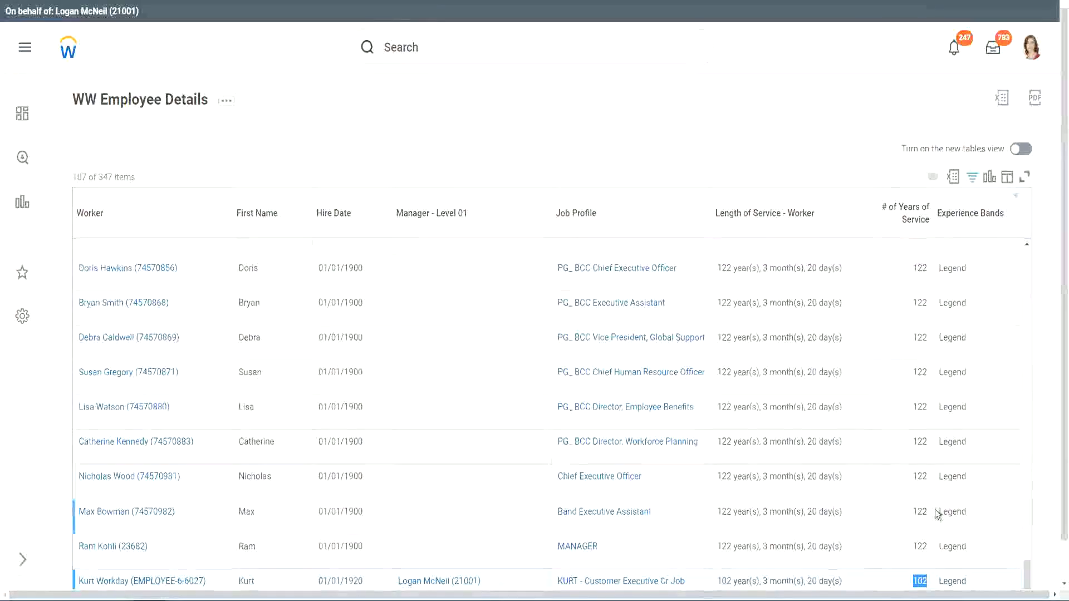
left_click_drag(920, 476, 927, 476)
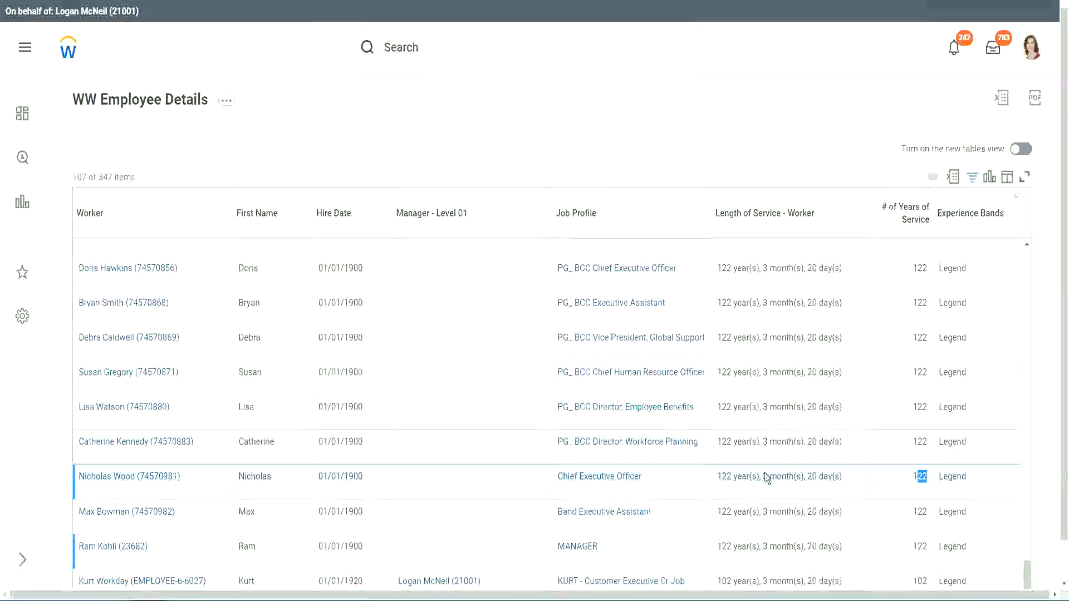
left_click(897, 444)
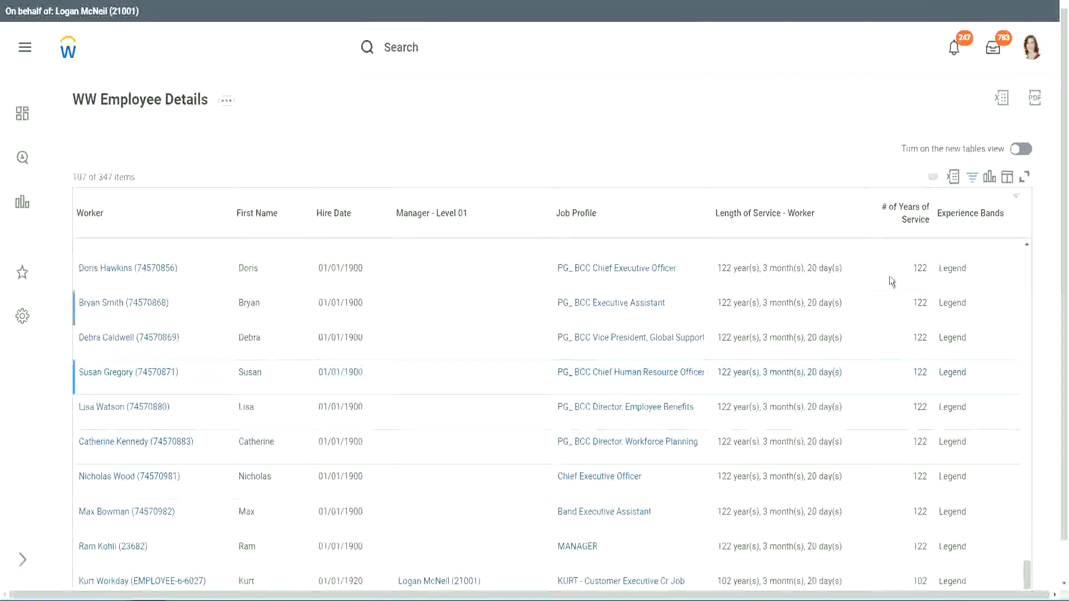
Change the Experience Bands filter so the report shows only rows containing Experienced.
left_click(977, 218)
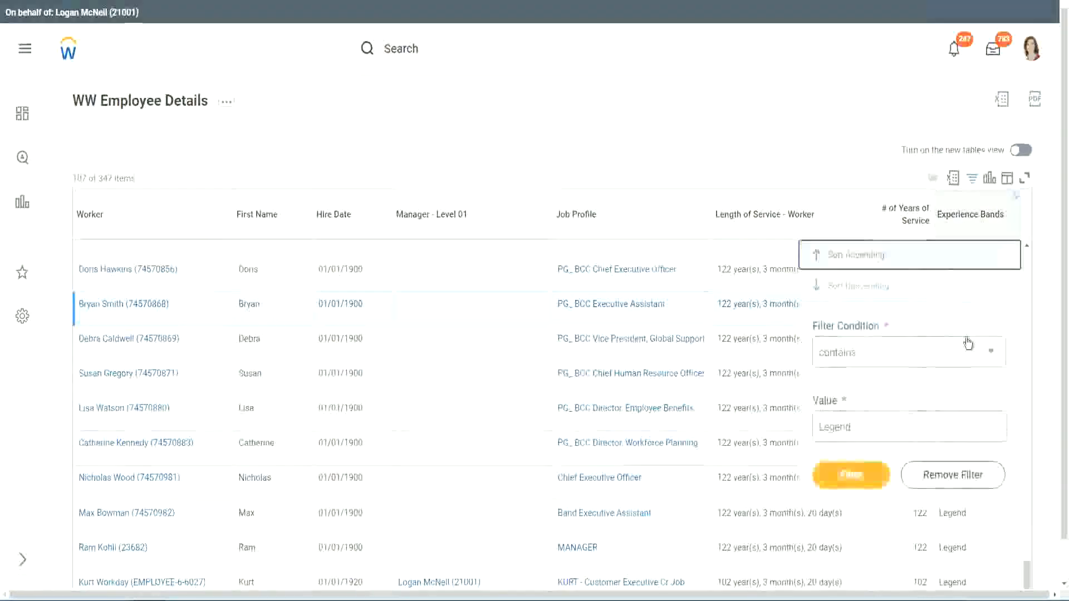
left_click(874, 431)
double_click(845, 413)
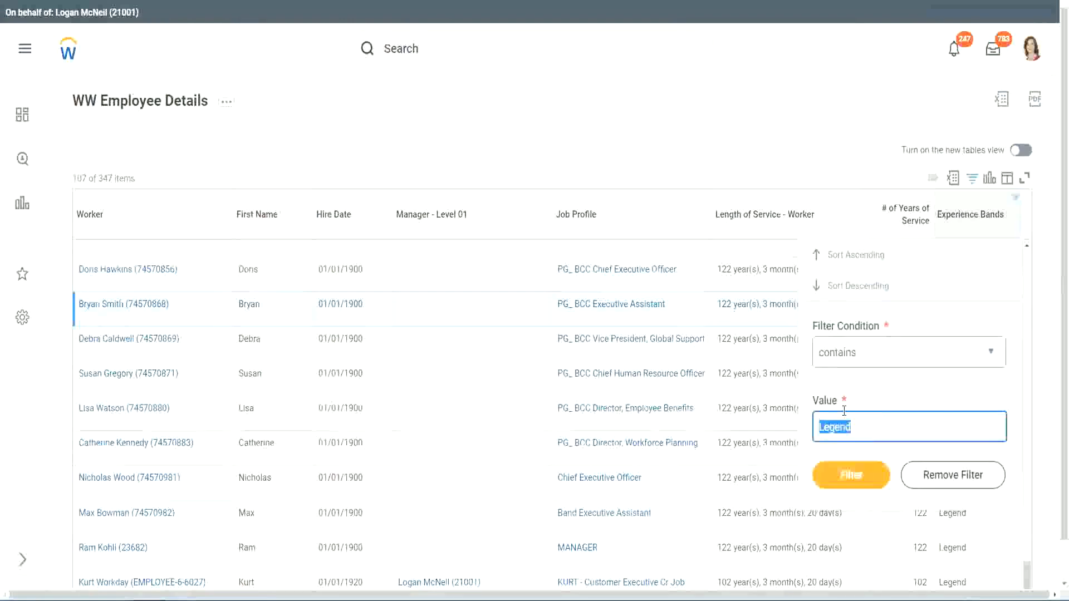
type("Ex")
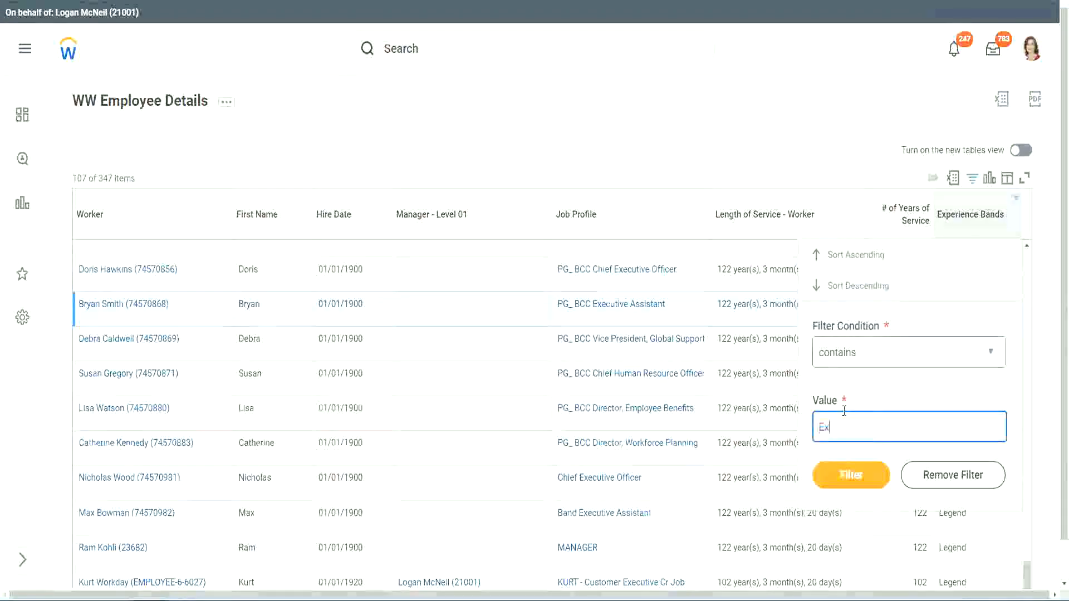
type("per")
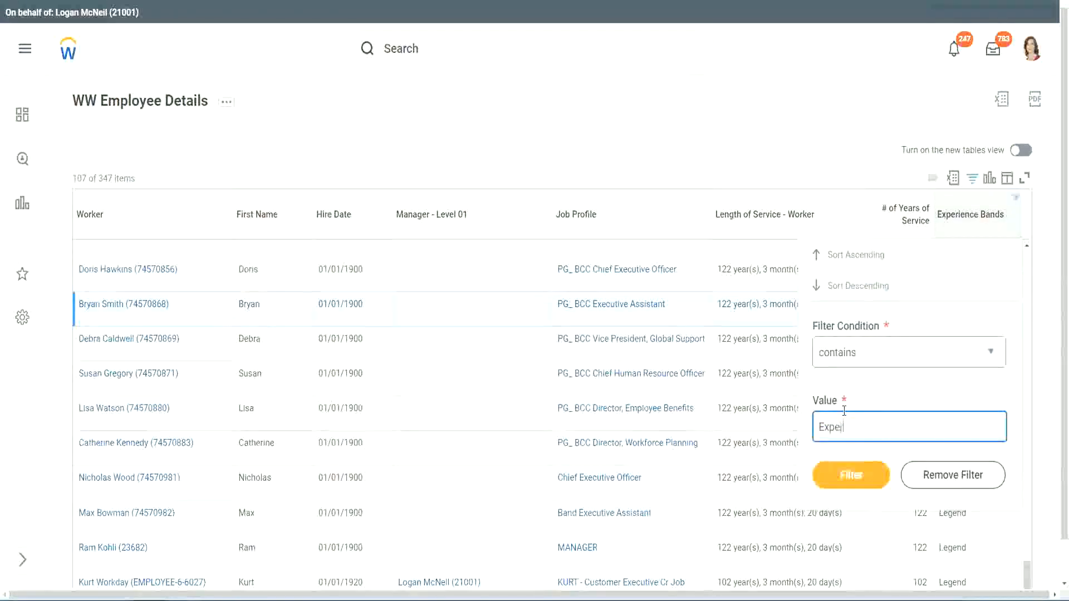
type("ienced")
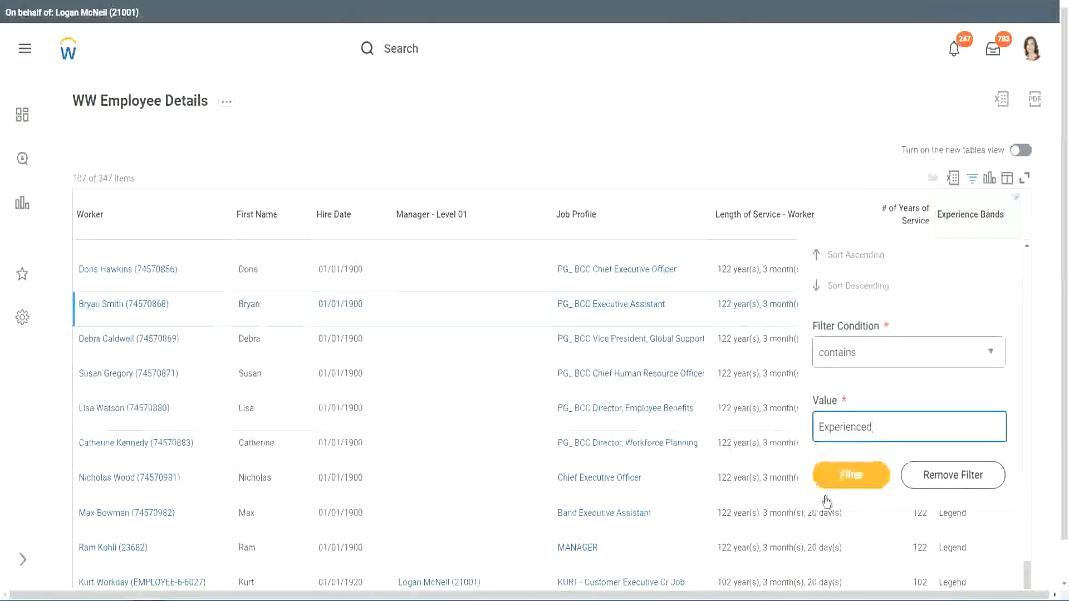
left_click(859, 474)
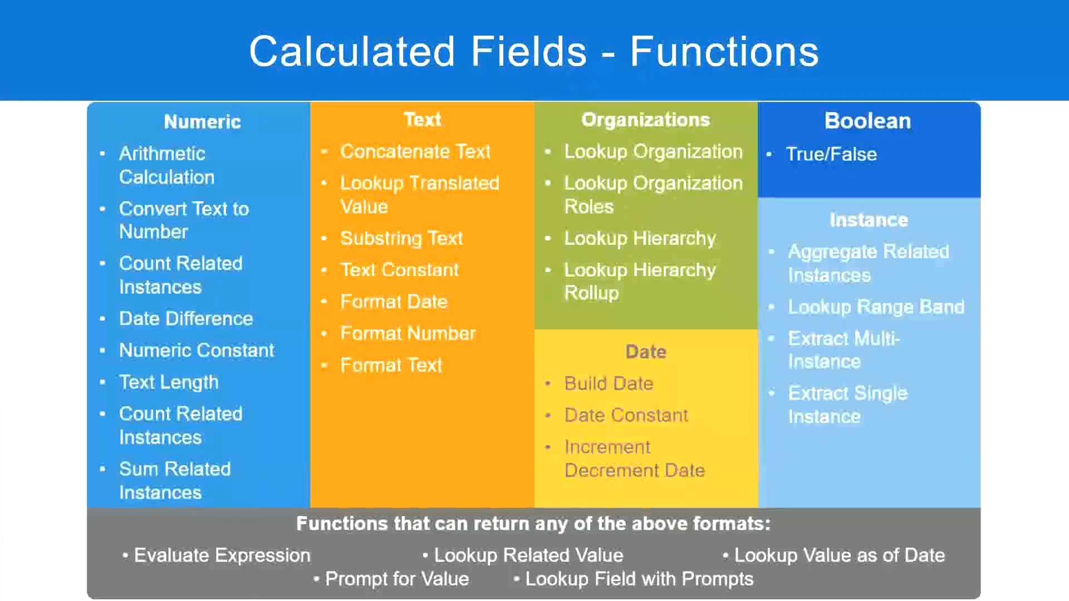
key("alt+Tab")
left_click_drag(40, 137, 86, 137)
left_click(124, 137)
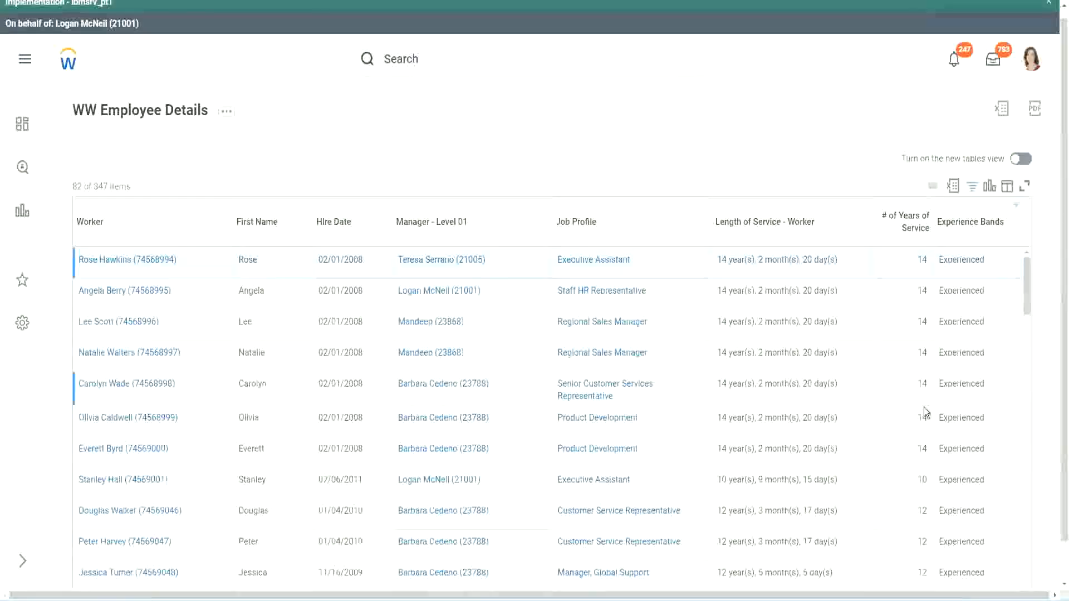
Examine the years of service against the assigned band while going down through the filtered Experienced rows.
scroll(924, 408, "down", 2)
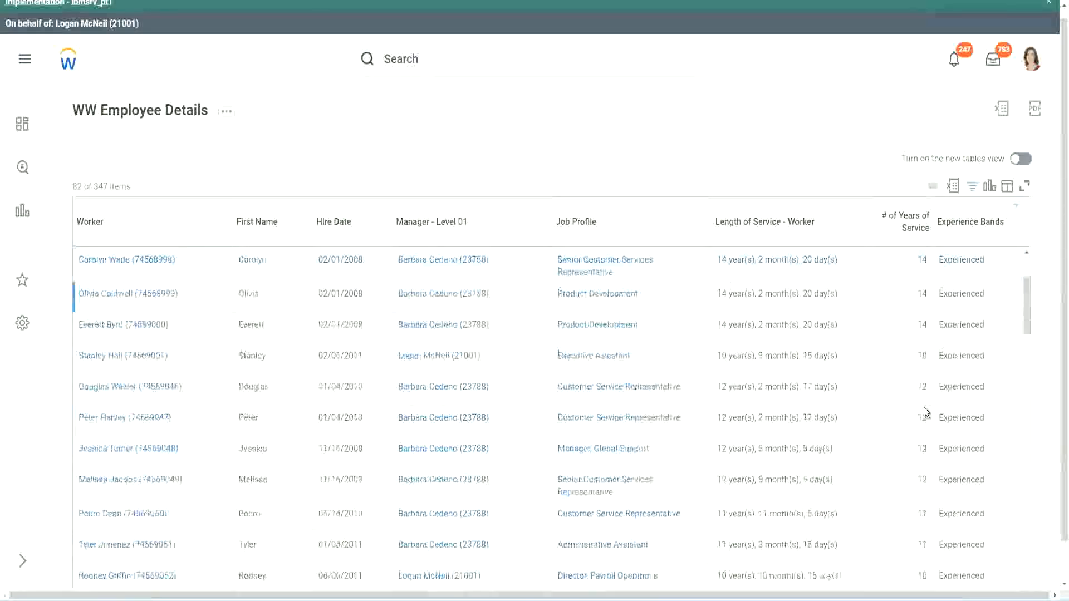
scroll(924, 409, "down", 2)
double_click(922, 293)
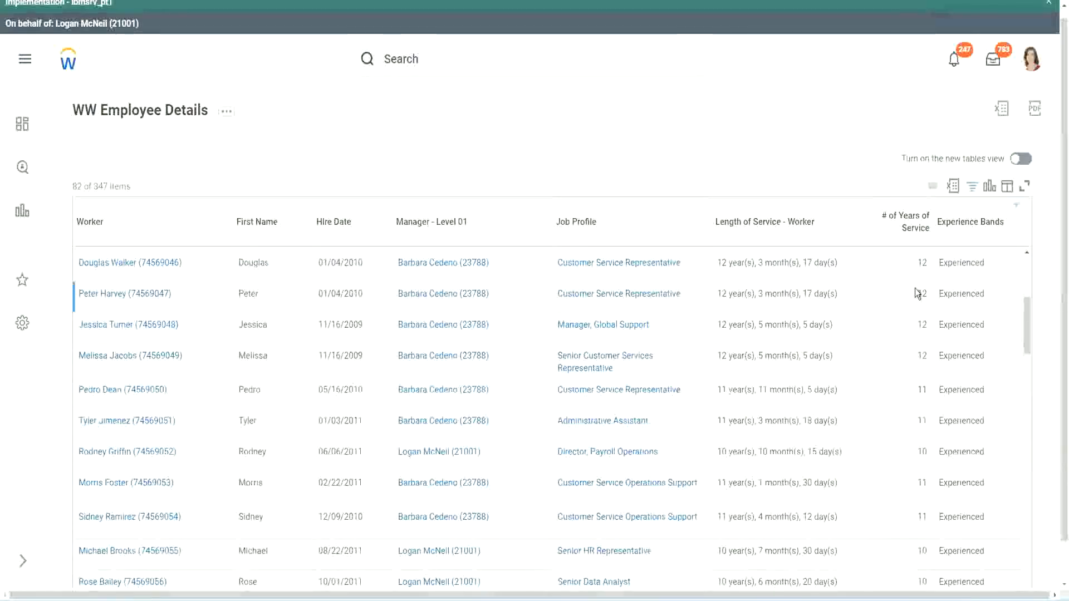
double_click(954, 293)
scroll(914, 448, "down", 2)
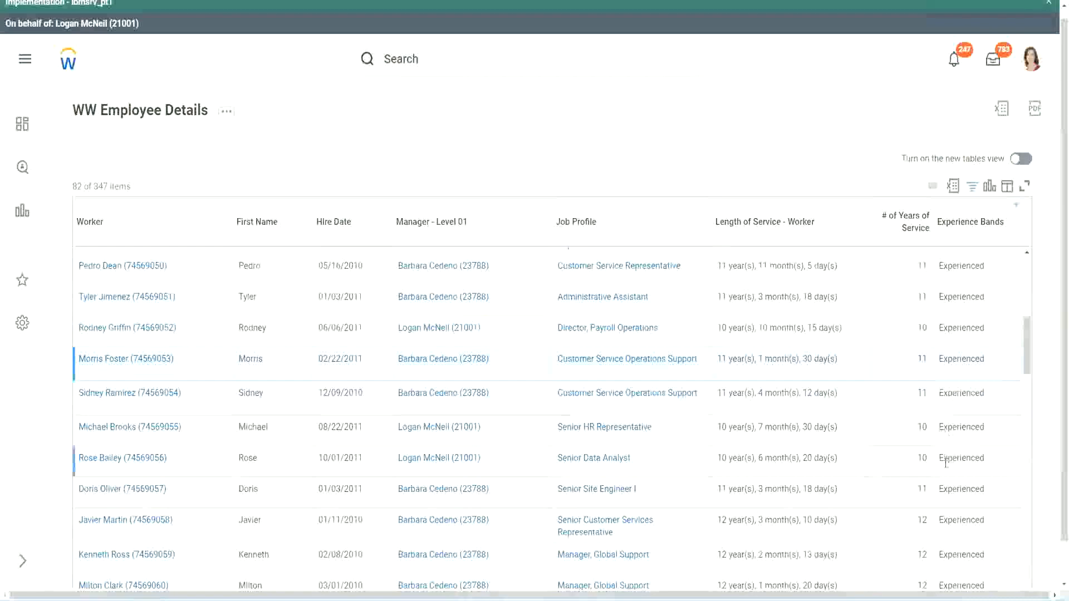
scroll(945, 462, "down", 5)
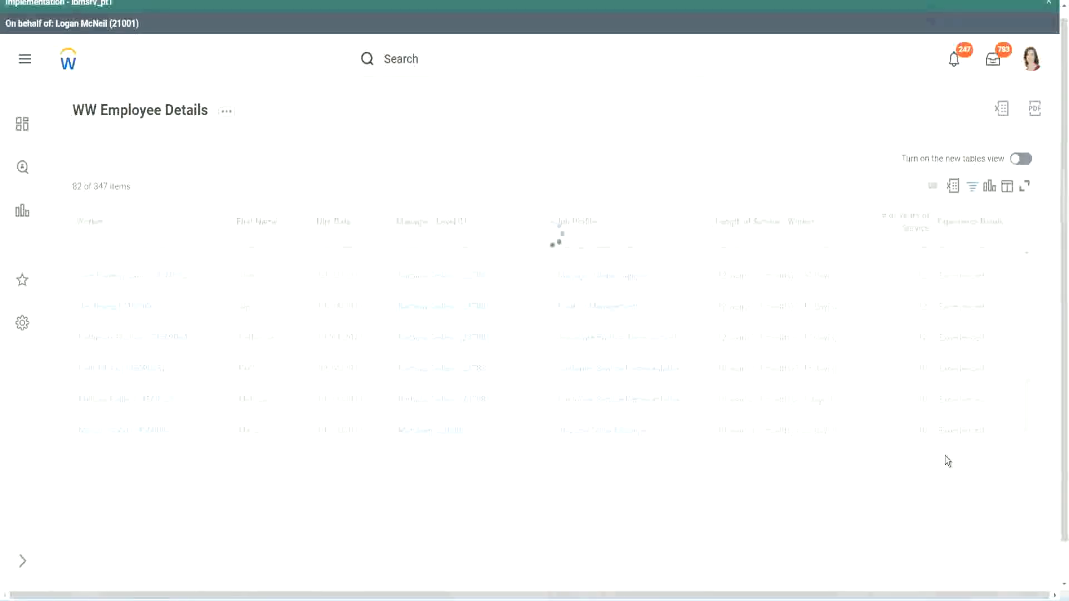